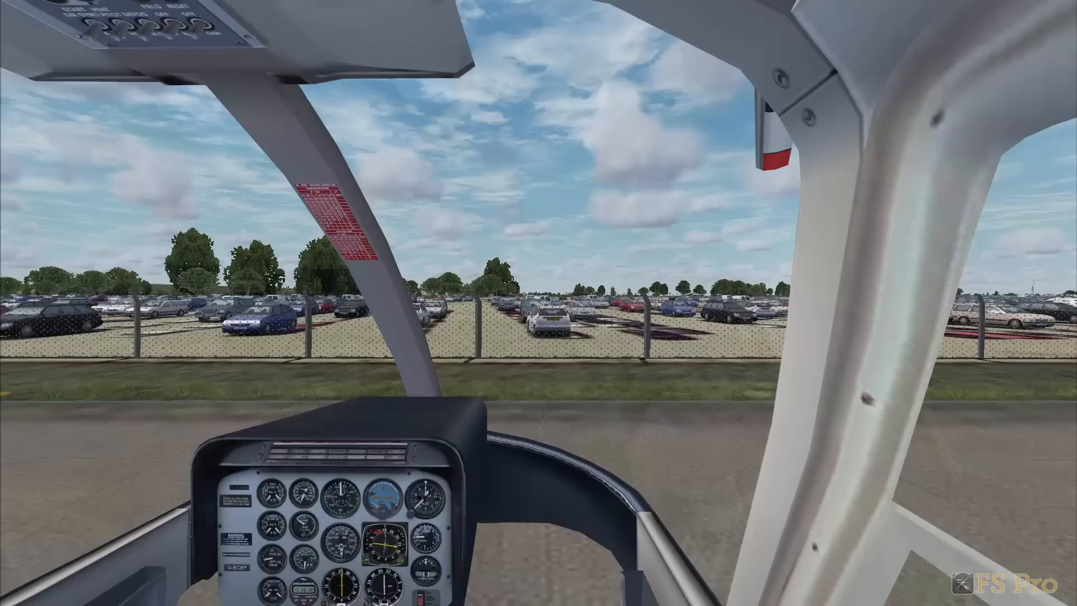
Open the simulator's control settings and show the button and key assignments
click(99, 1)
mouse_move(138, 88)
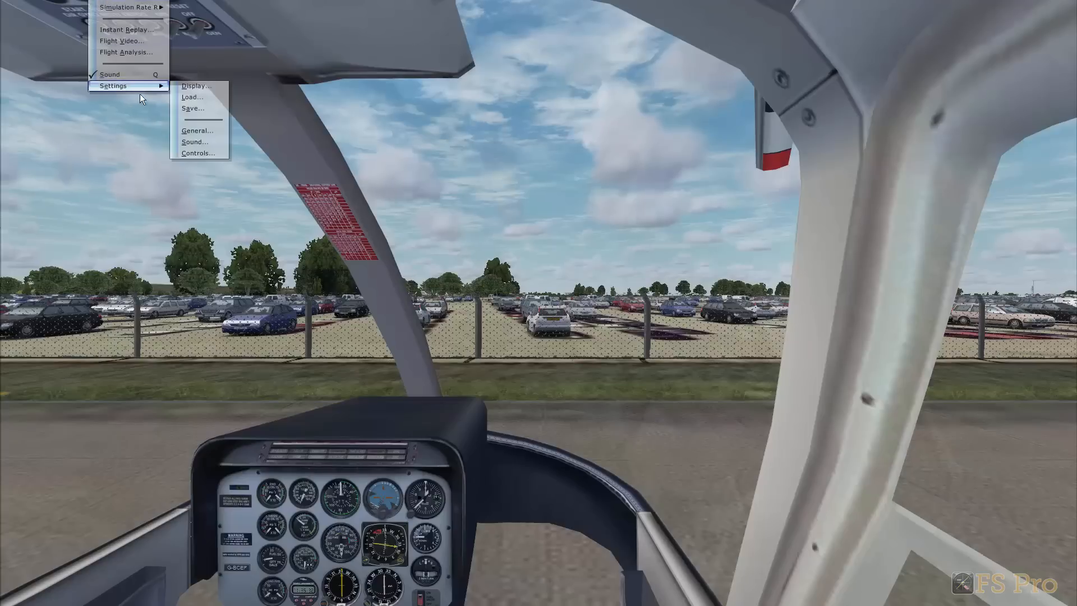
click(209, 153)
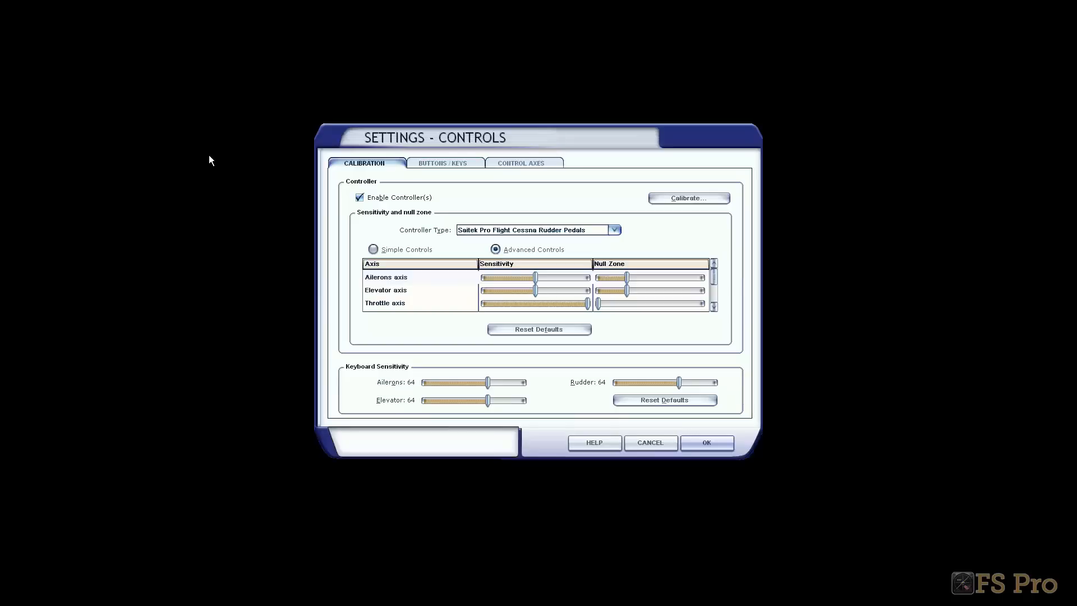
click(453, 163)
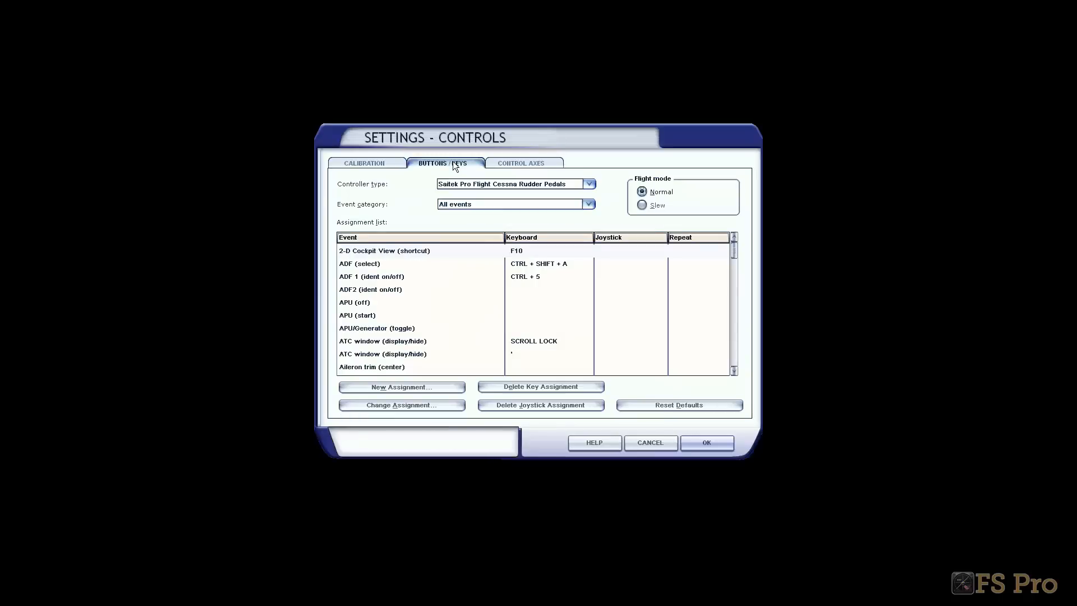
List the Views event assignments for the Saitek X52 Flight Control System
click(506, 183)
click(501, 211)
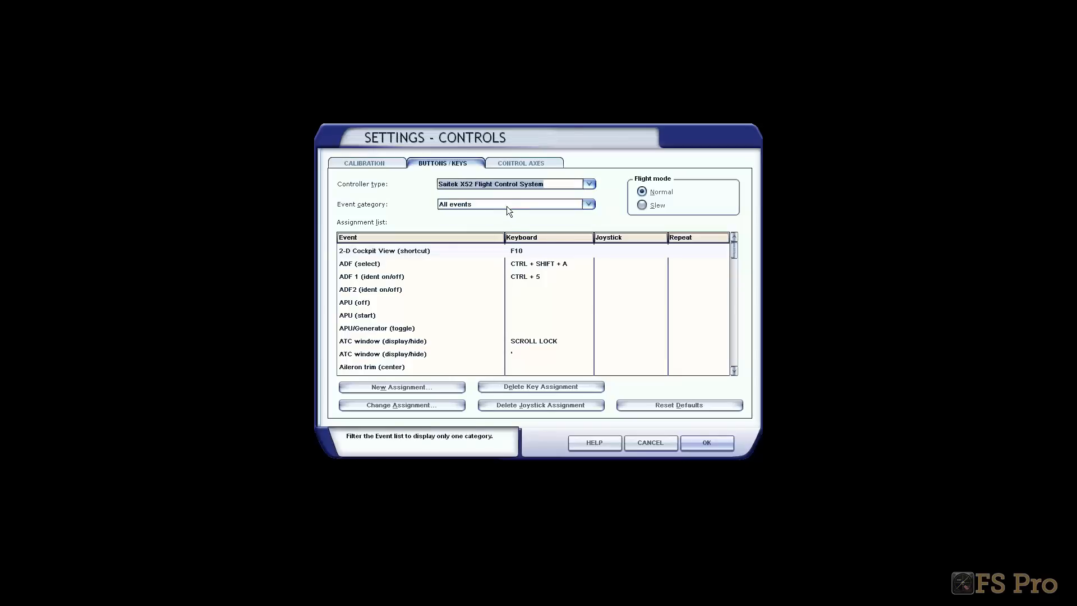
click(506, 204)
click(470, 286)
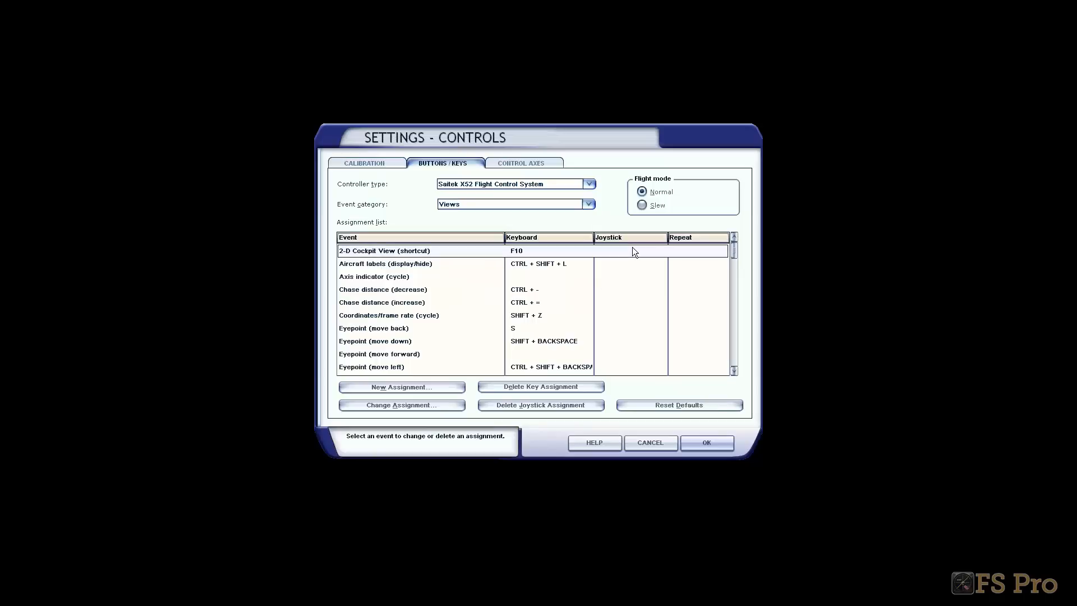
Find the View (pan) event in the list and check its keyboard and joystick assignments
scroll(641, 270, down, 5)
scroll(641, 275, down, 9)
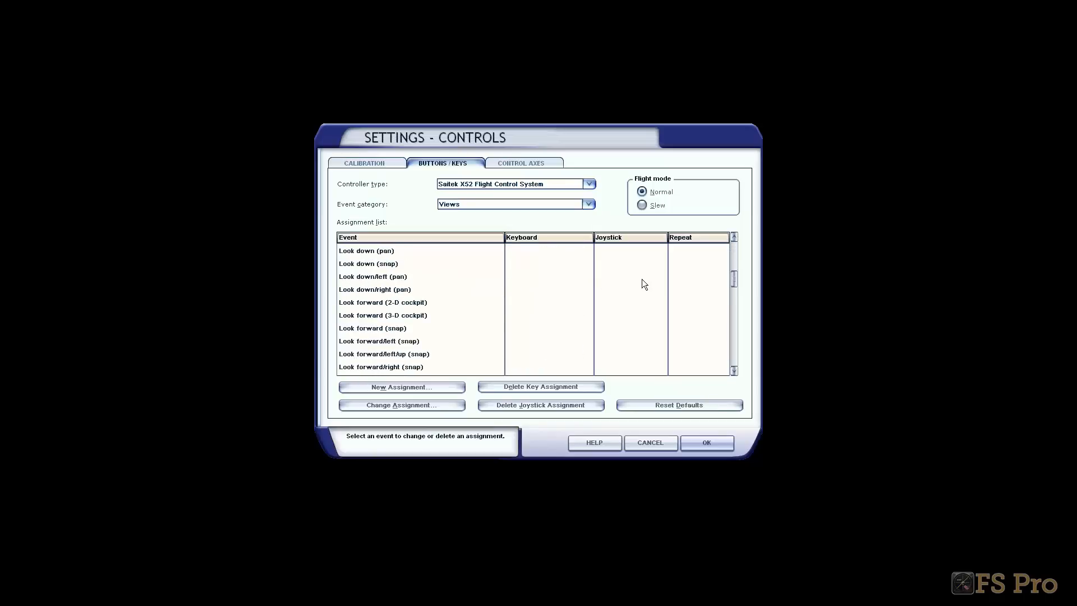
scroll(643, 280, down, 10)
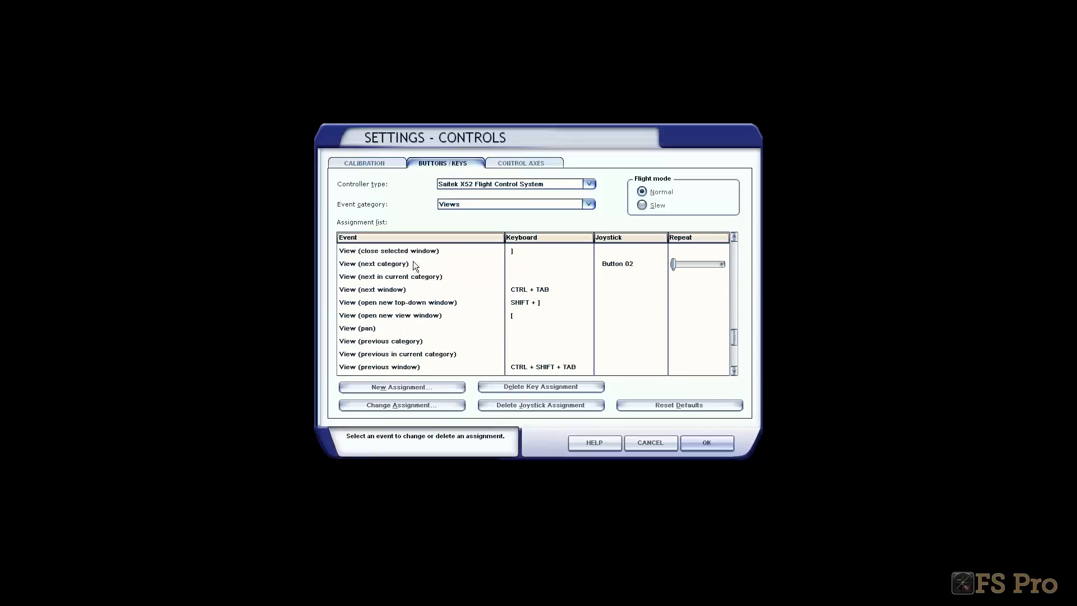
click(399, 326)
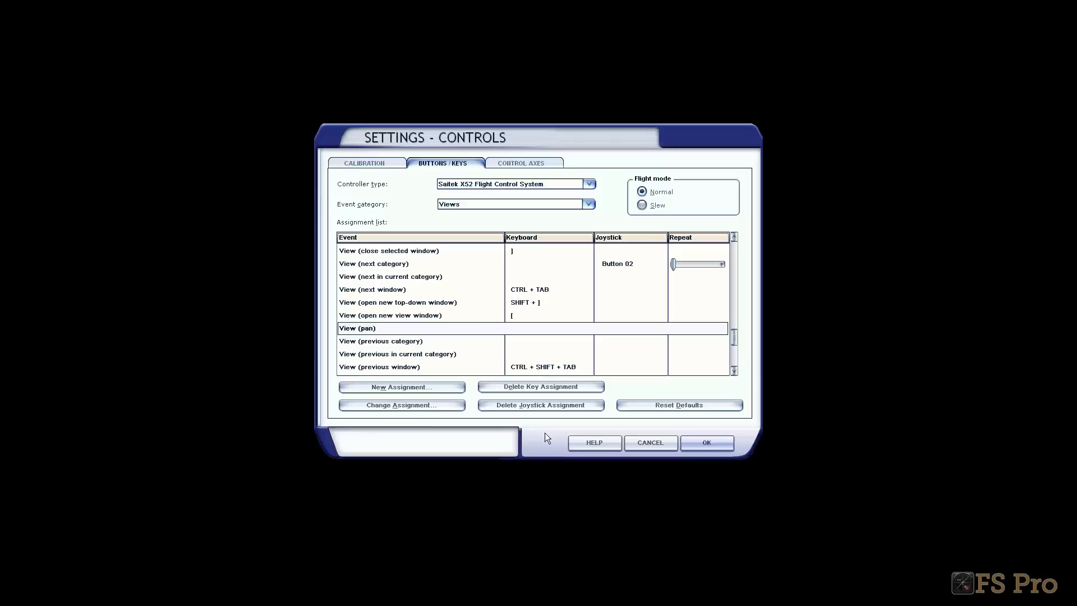
drag(733, 342, 735, 250)
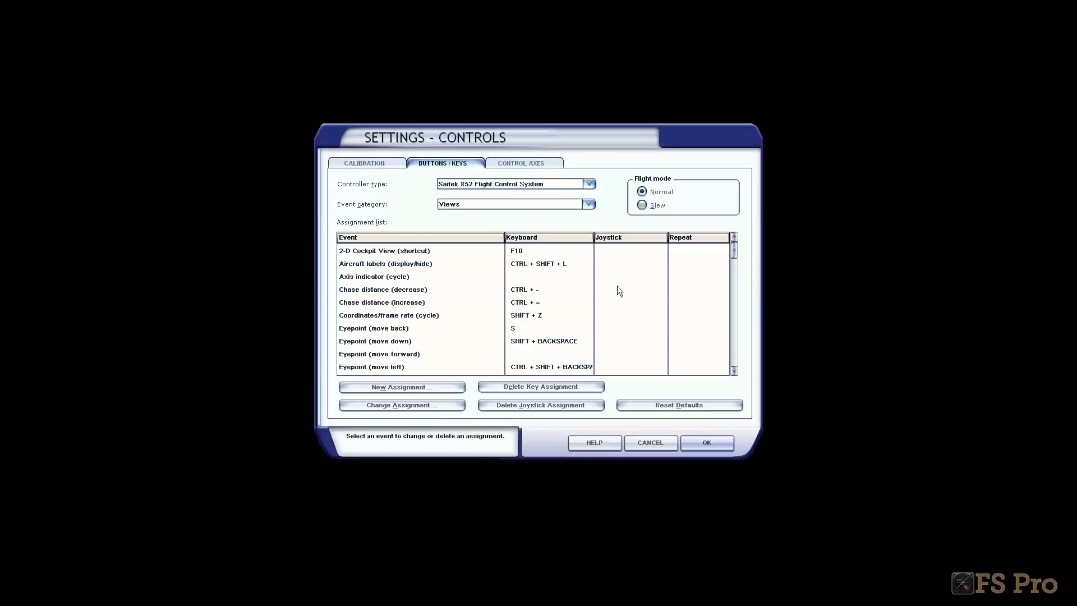
click(537, 276)
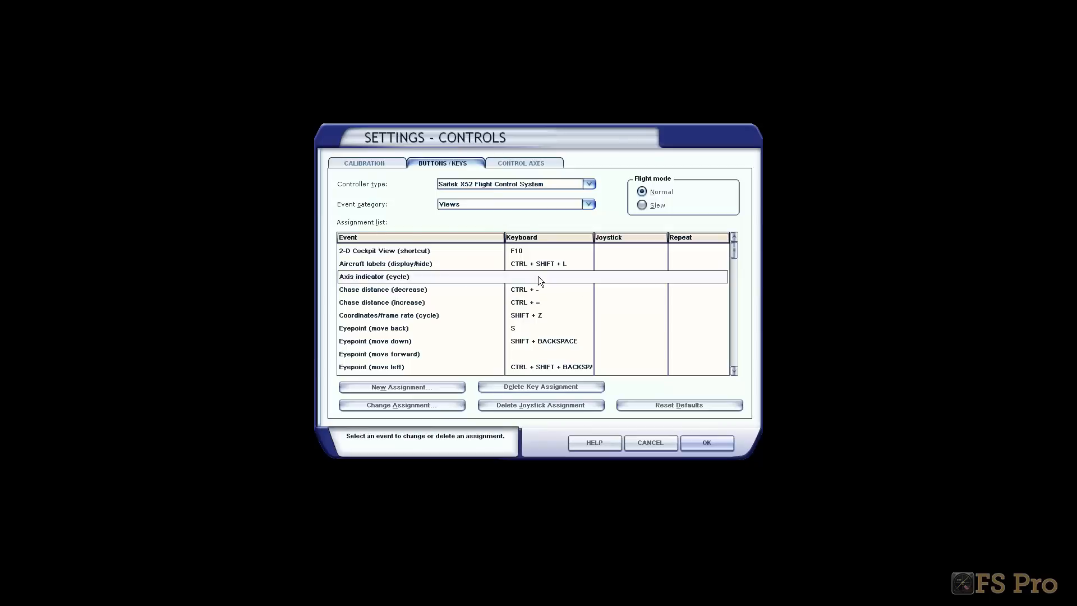
click(426, 386)
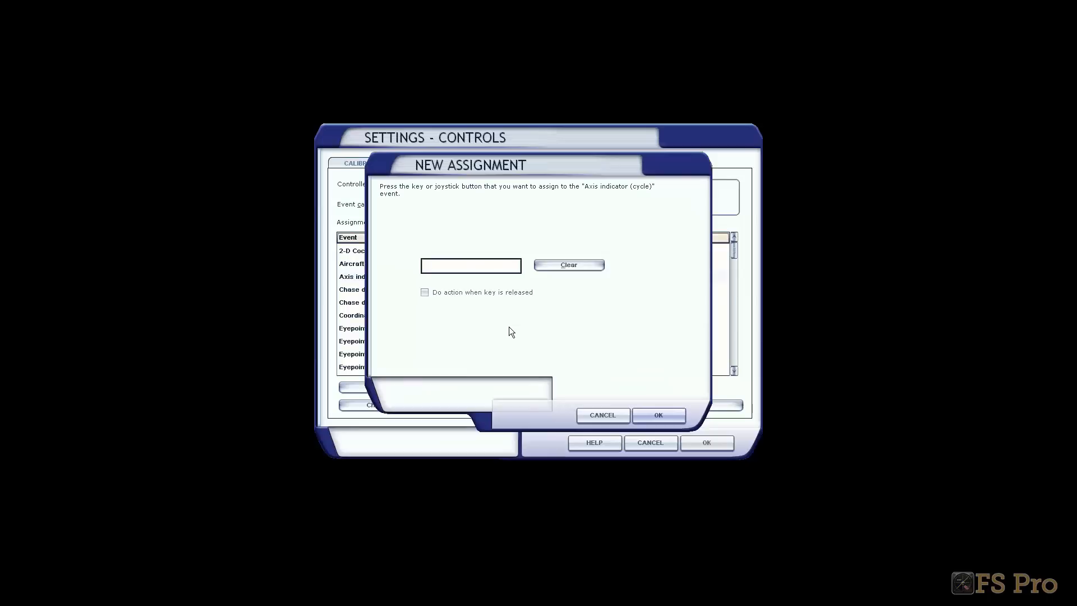
key(a)
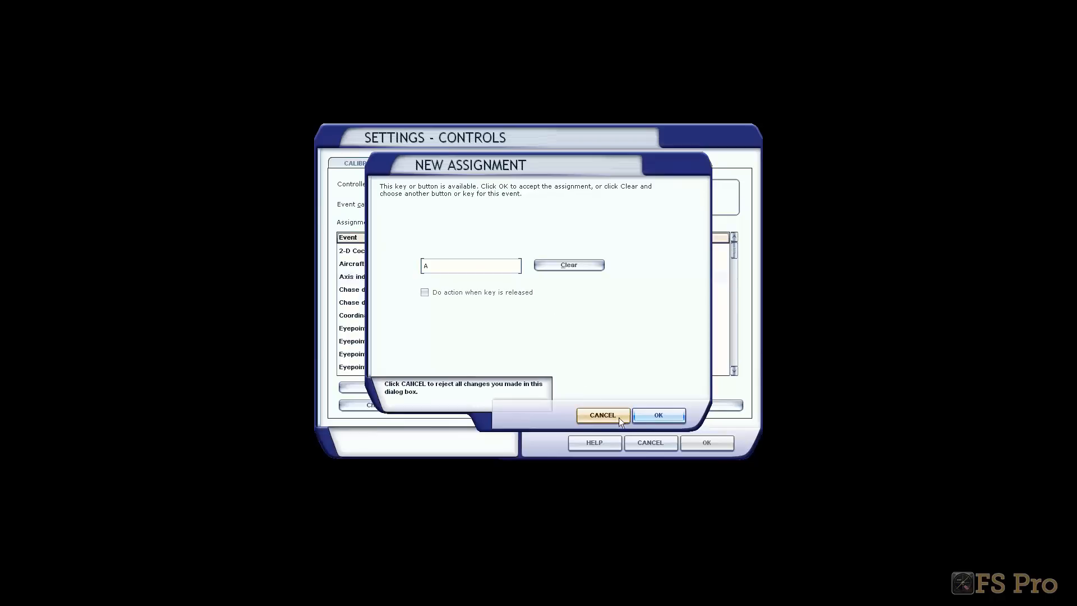
click(603, 415)
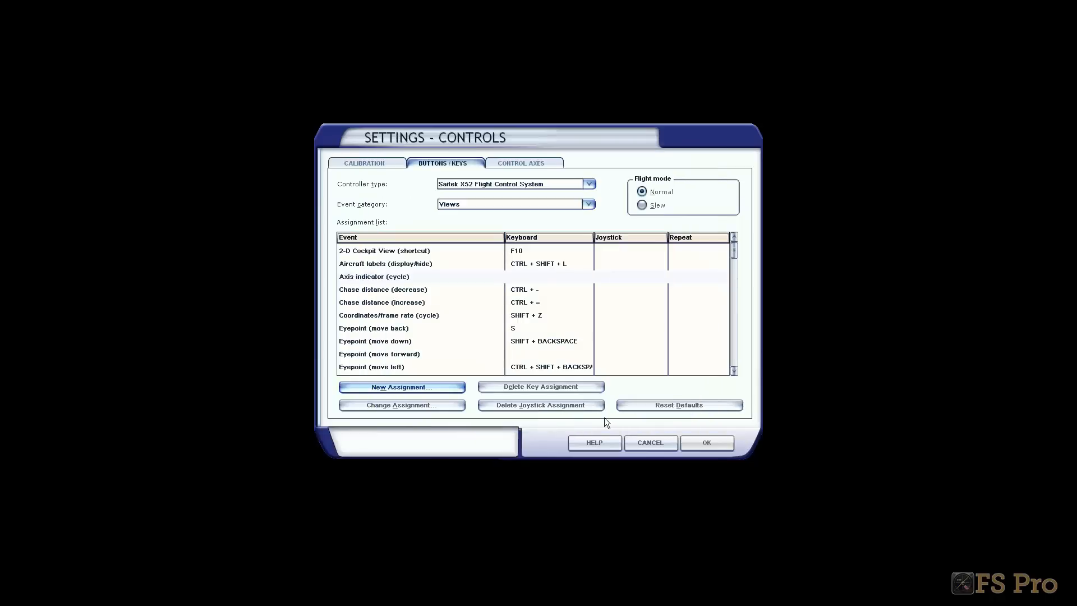
Assign the S key to the Axis indicator (cycle) event, accepting the reassignment from Eyepoint (move back)
click(400, 279)
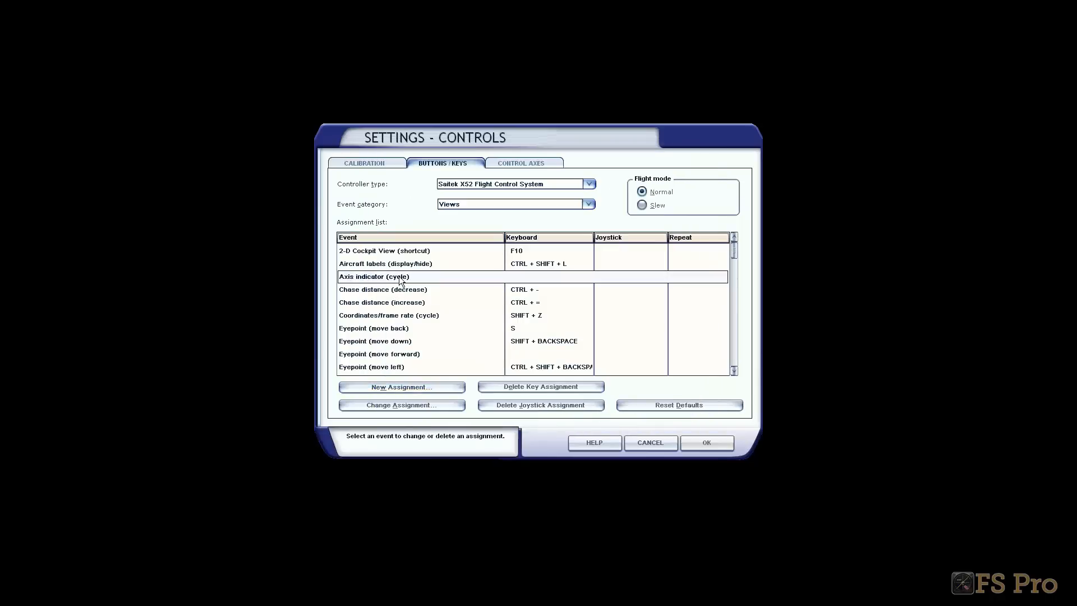
click(422, 386)
key(s)
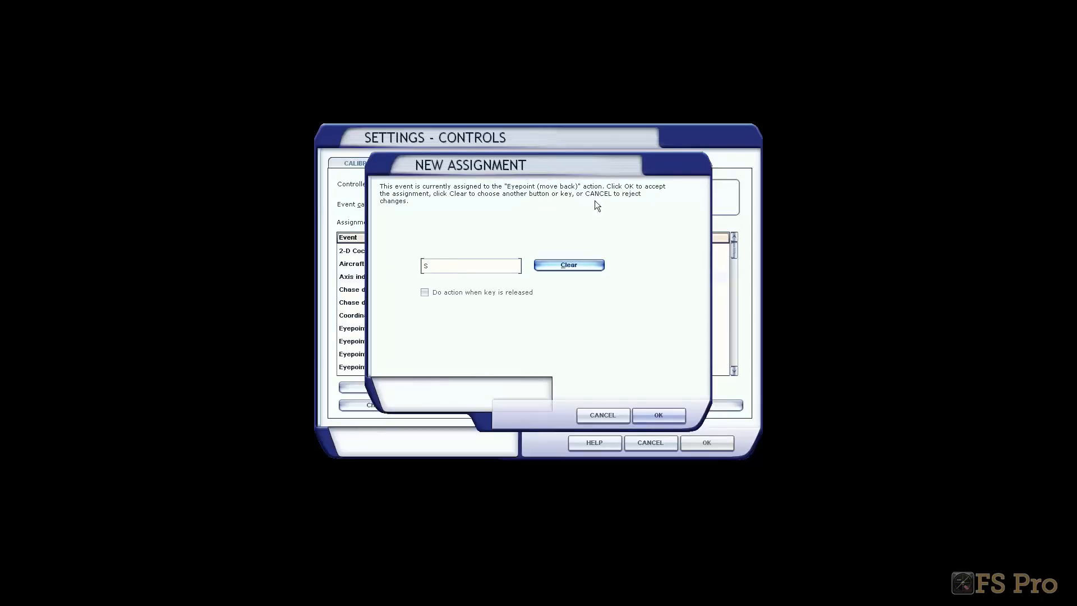
click(665, 417)
Delete the key assignment of the Axis indicator (cycle) event and accept the control settings
click(446, 277)
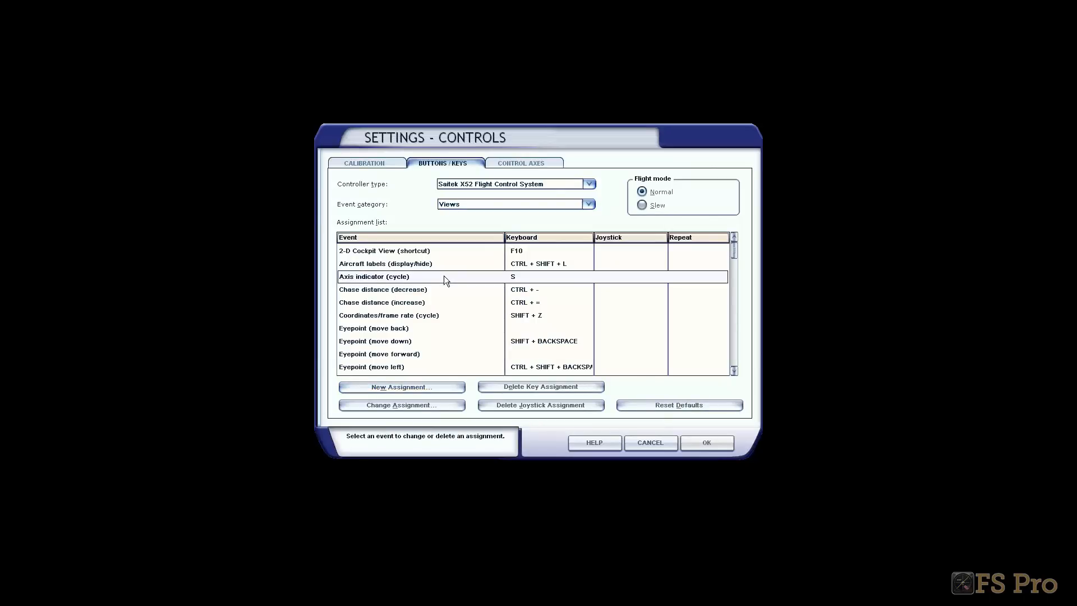
click(544, 387)
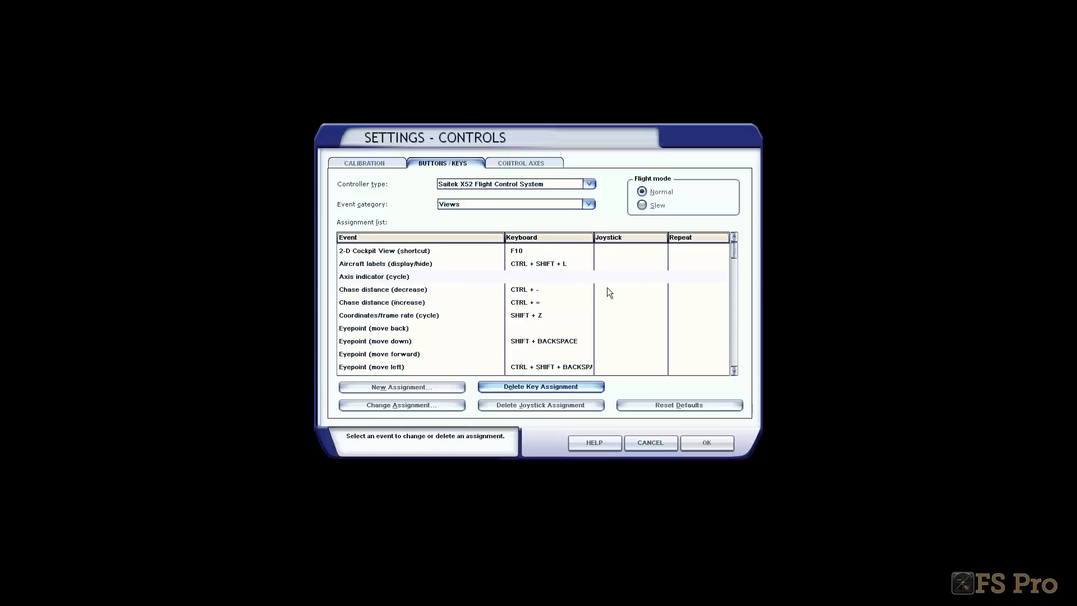
click(707, 443)
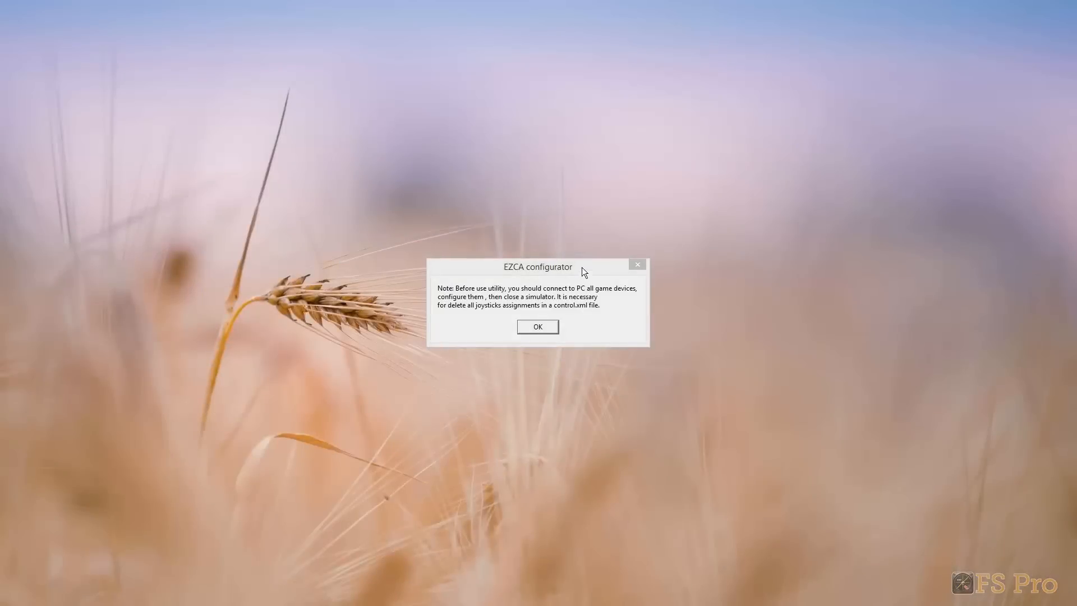
Acknowledge the EZCA configurator's note and confirm the single-installed FSX-SE or FSX-BOX simulator version
click(581, 267)
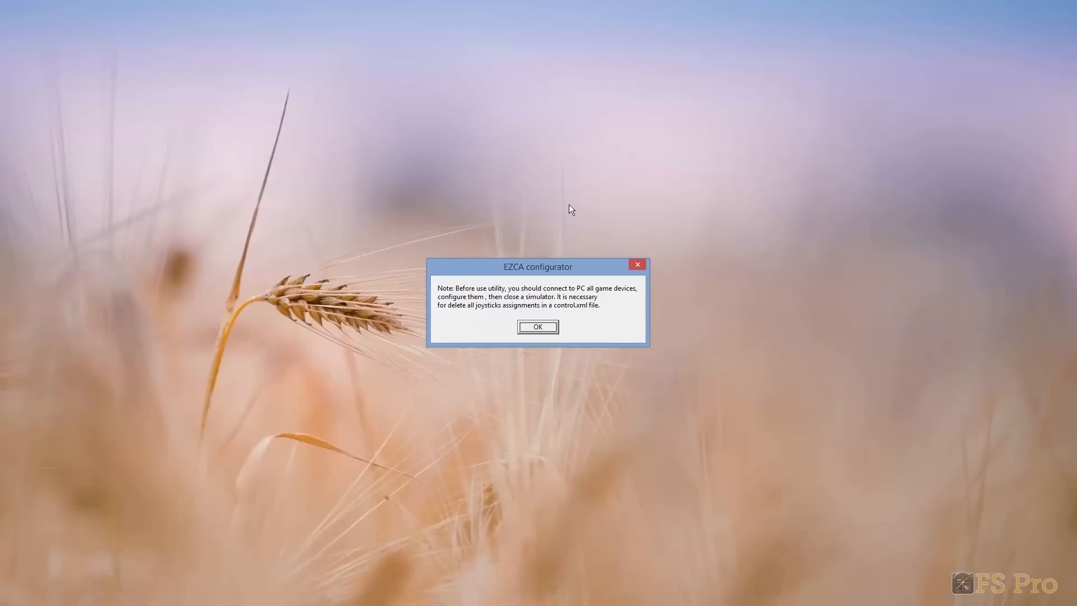
click(546, 327)
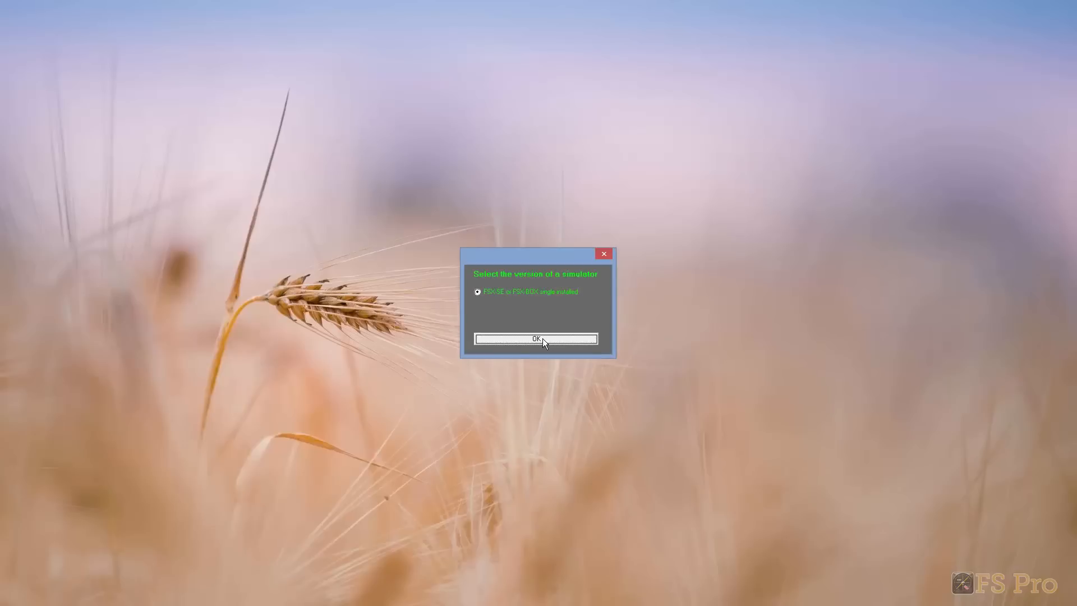
click(543, 338)
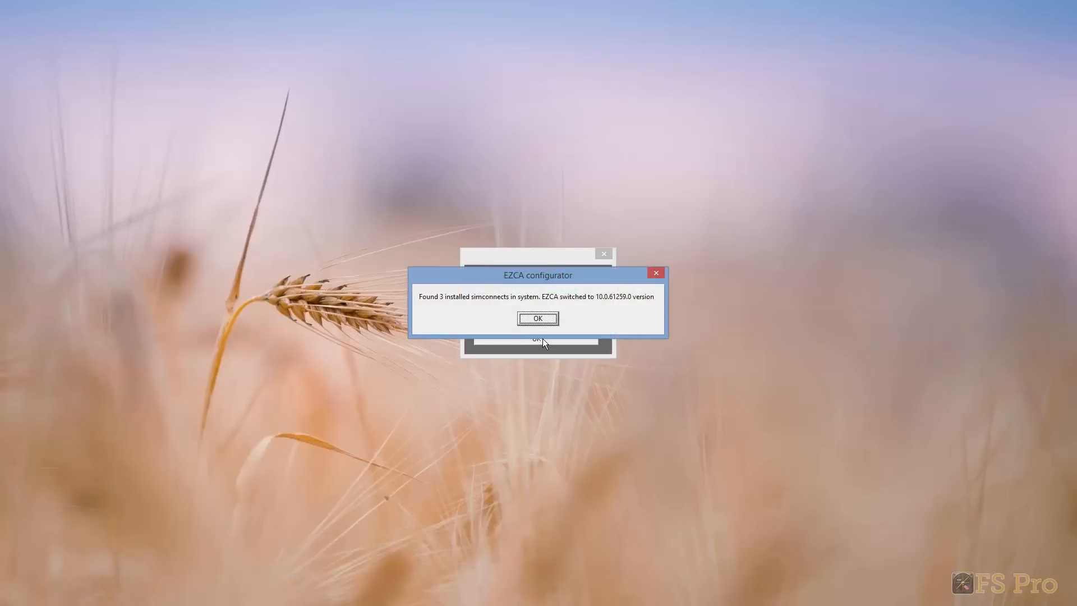
click(539, 319)
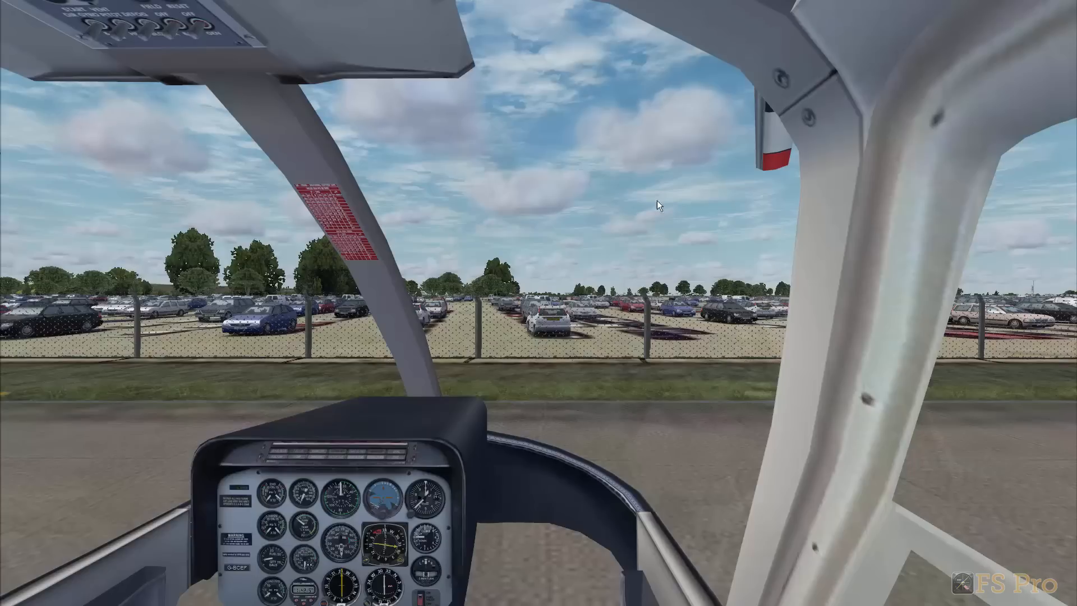
Show the EZdok camera addon's studio in the flight simulator
click(184, 0)
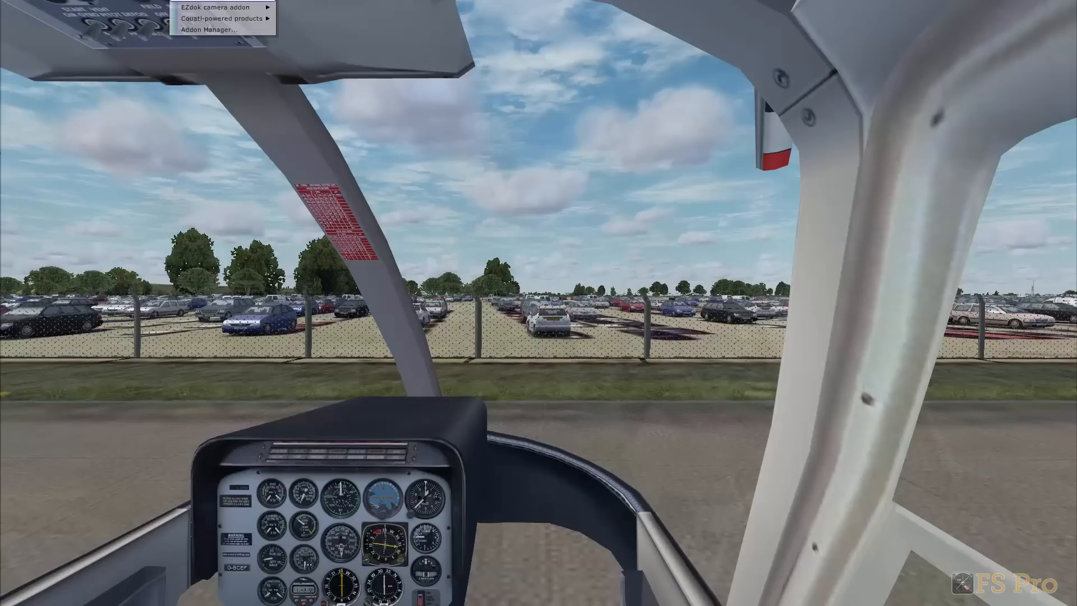
mouse_move(215, 8)
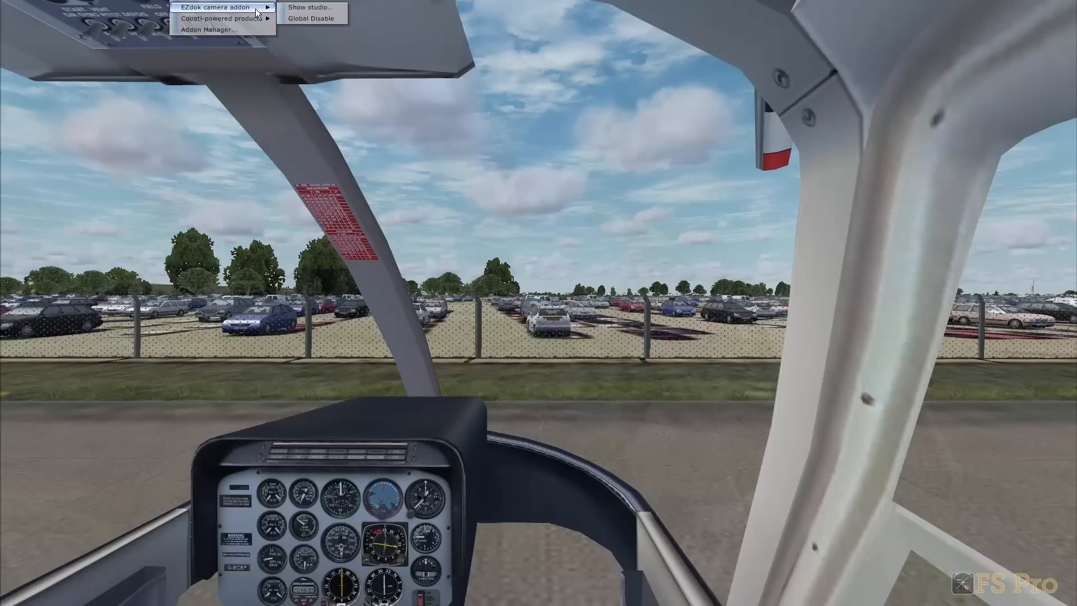
click(340, 13)
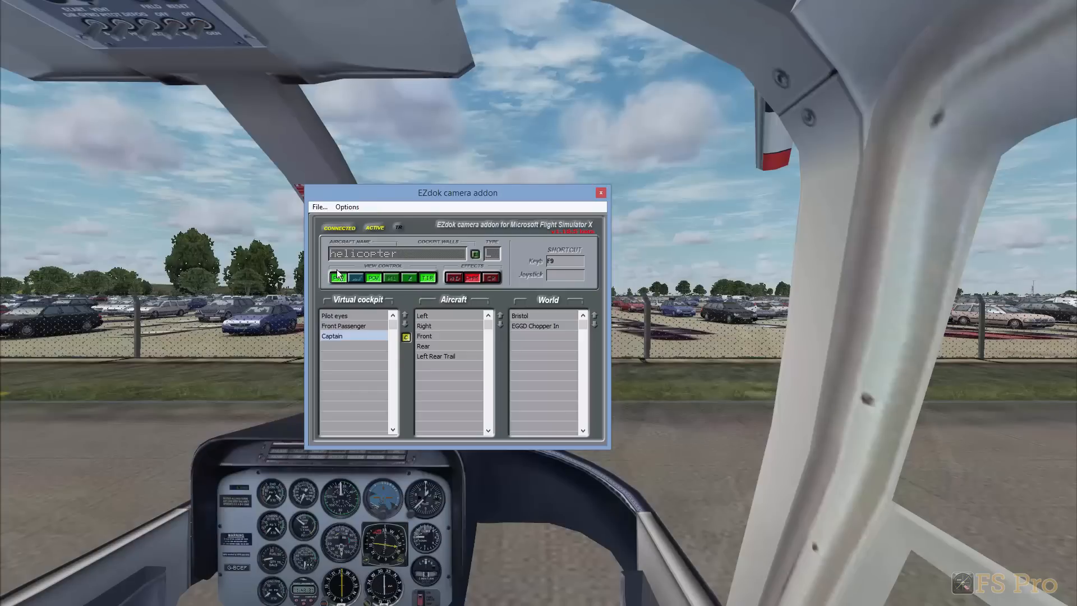
Preview the Pilot eyes and Front Passenger virtual cockpit cameras, and return to the Captain camera
click(355, 325)
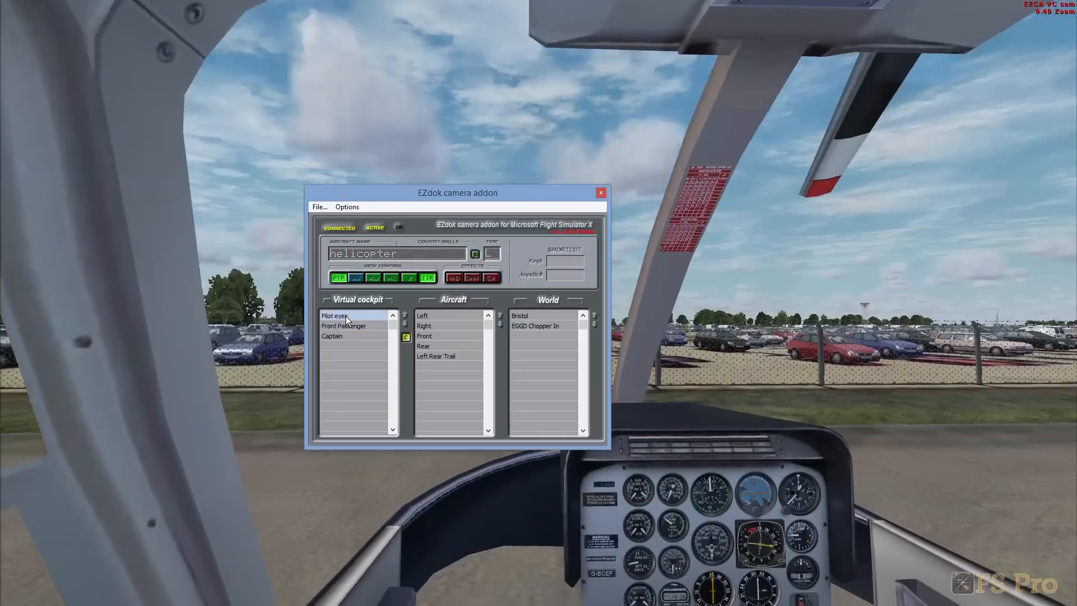
click(348, 335)
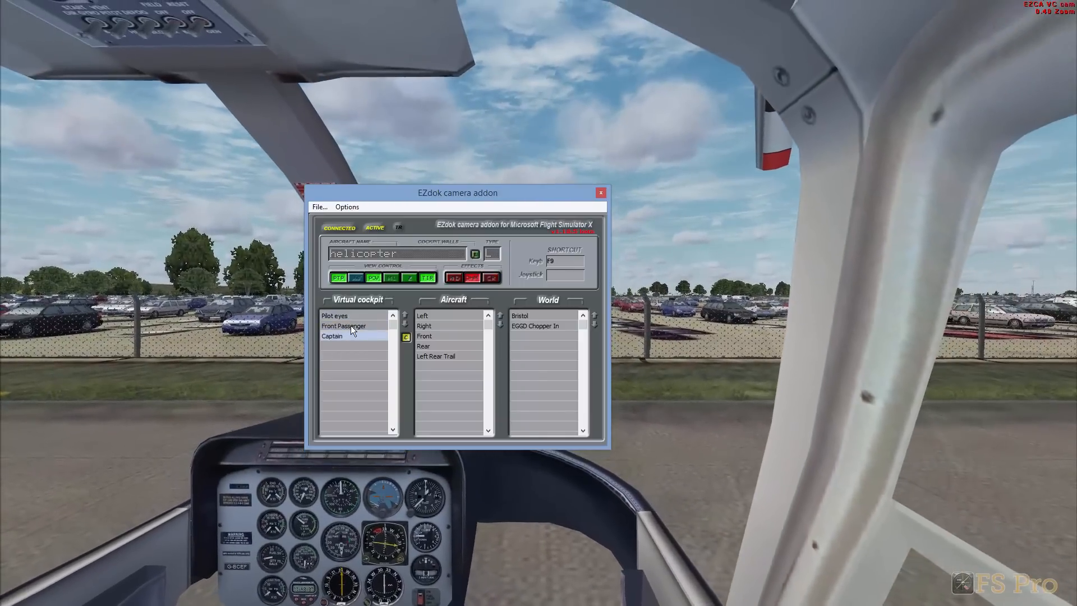
click(351, 325)
click(343, 315)
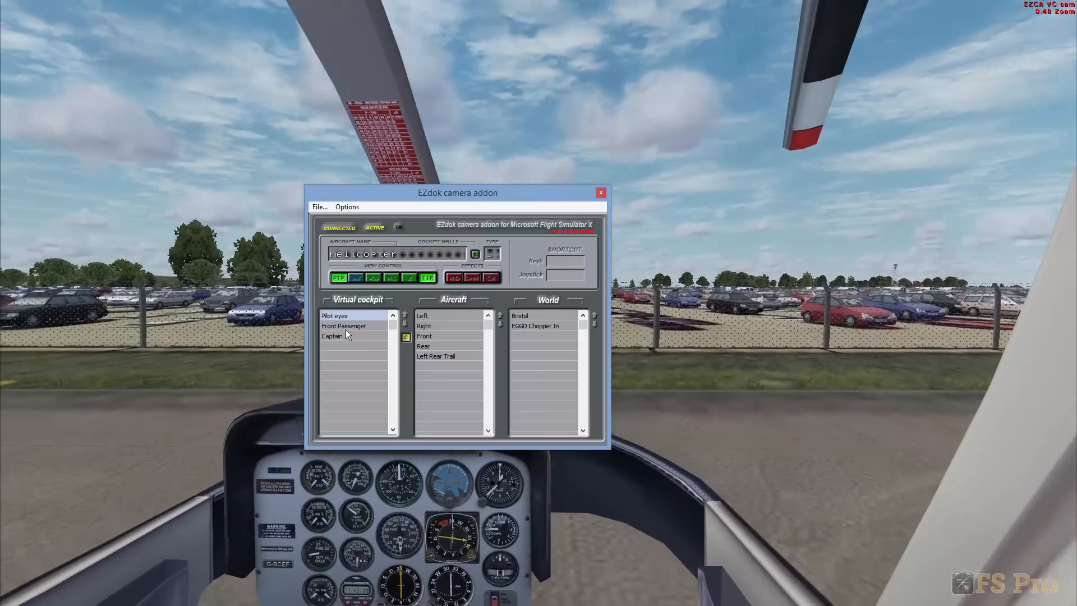
click(354, 325)
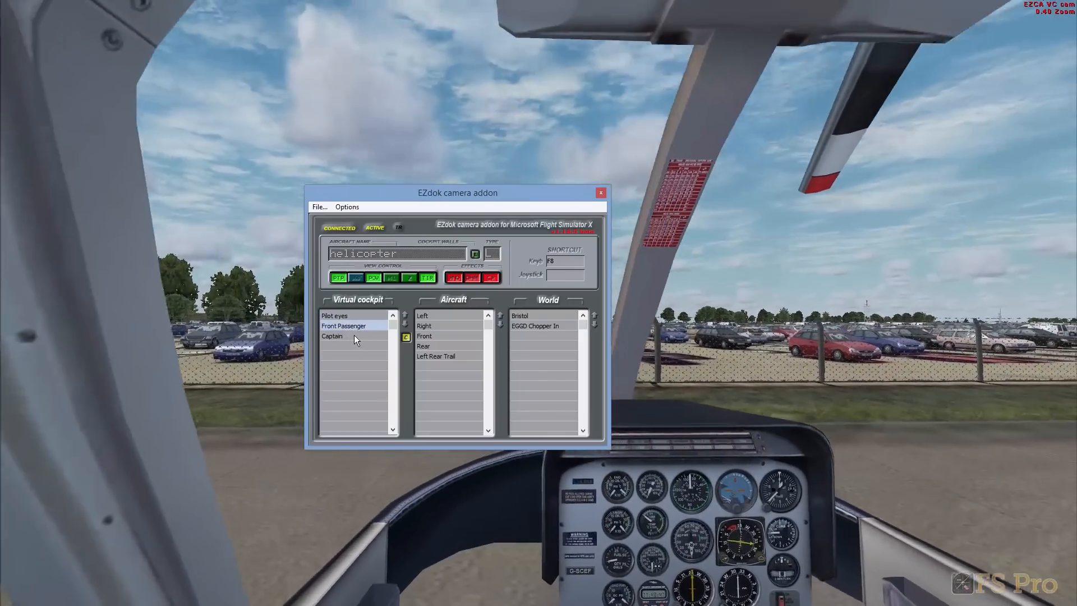
click(355, 335)
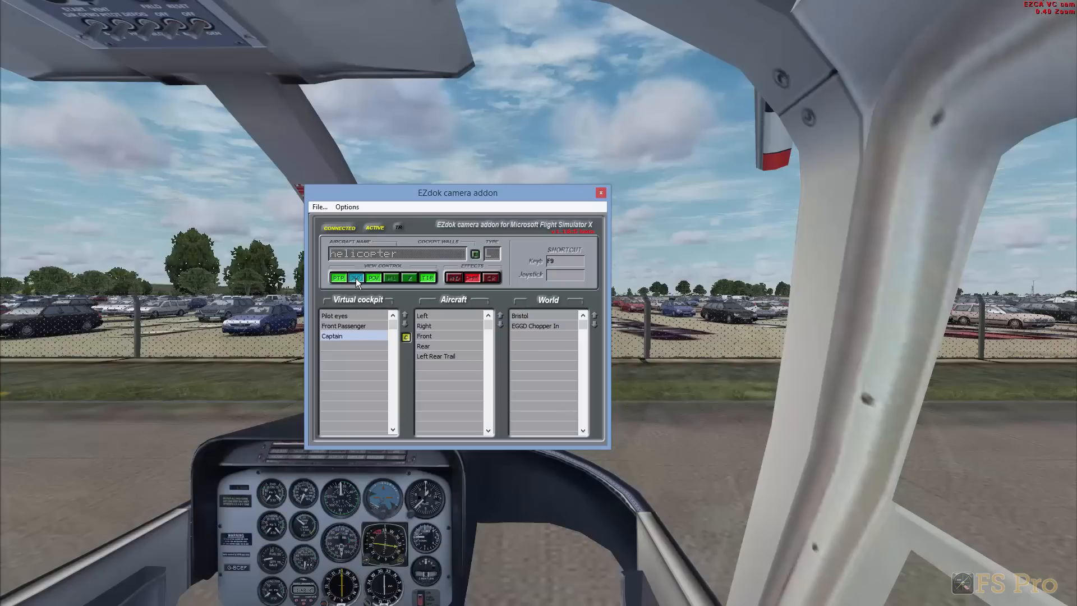
Shift the Captain camera's view slightly inside the cockpit and bring back the EZdok camera studio
key(F9)
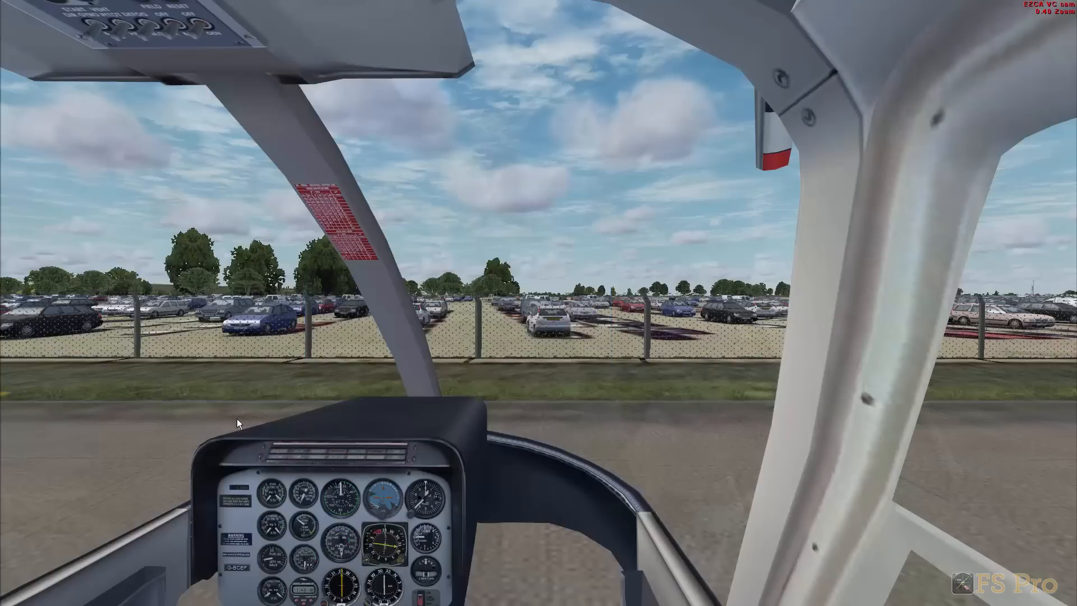
middle_click(356, 379)
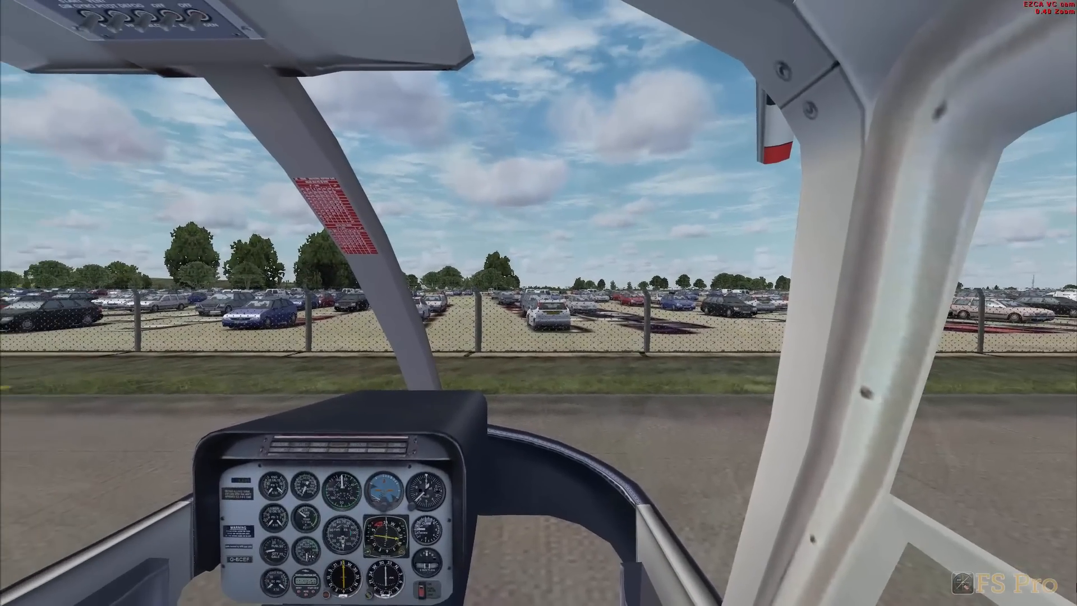
middle_click(380, 388)
key(F9)
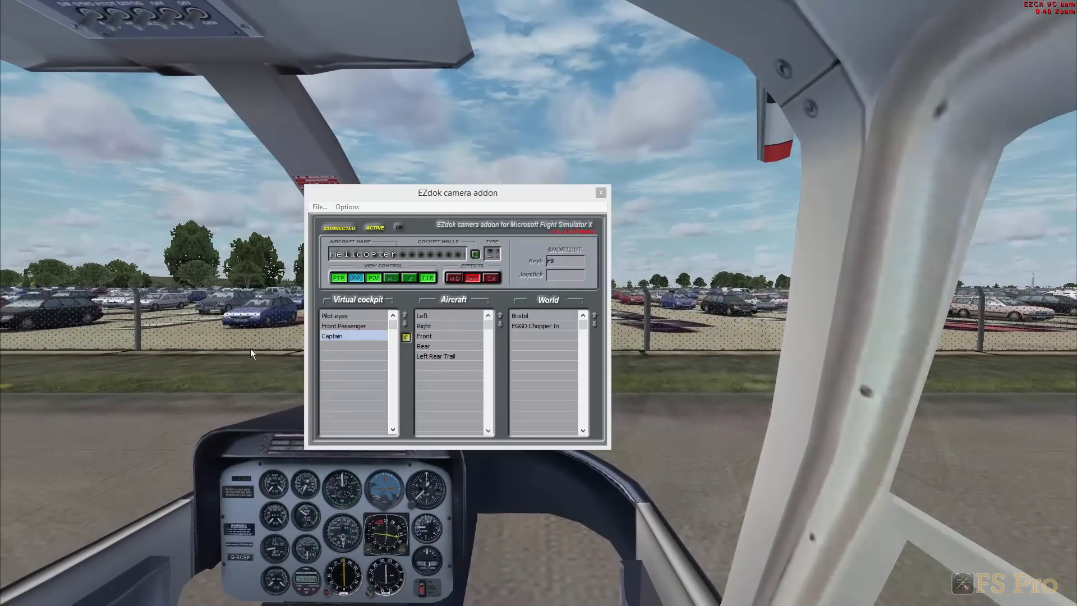
Toggle the blue view control for the Captain camera and close the EZdok camera studio
click(357, 277)
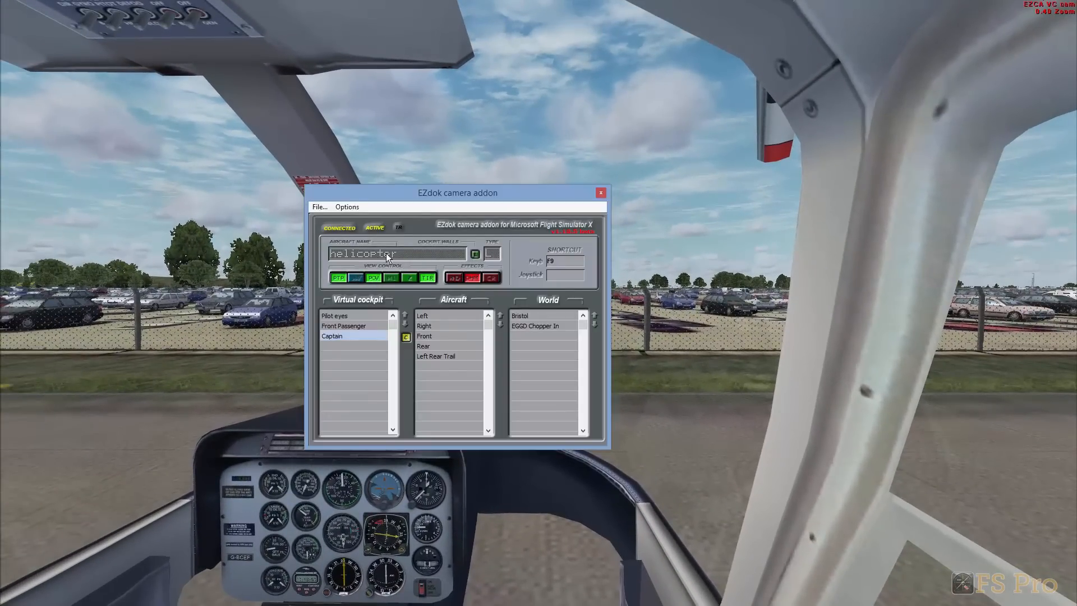
click(600, 192)
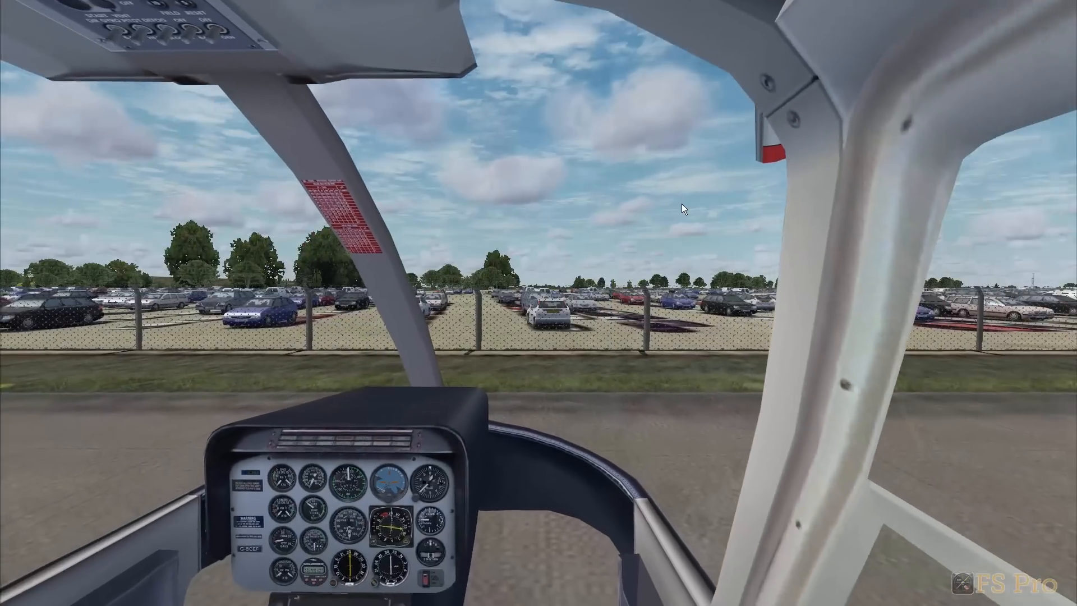
Show the EZdok camera studio and switch on the zoom view control for the Captain camera
key(F9)
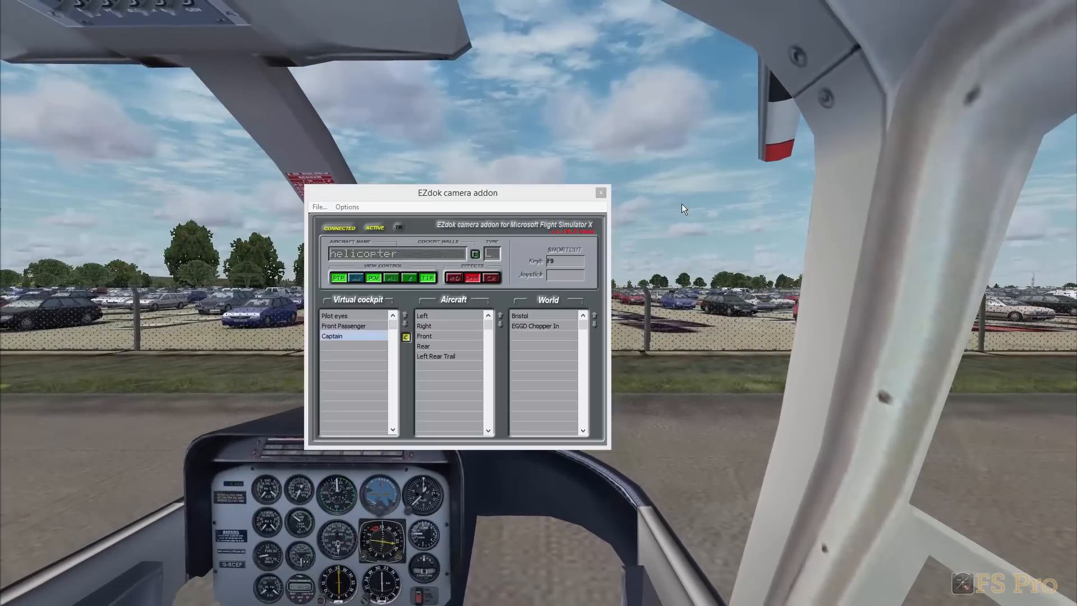
click(393, 278)
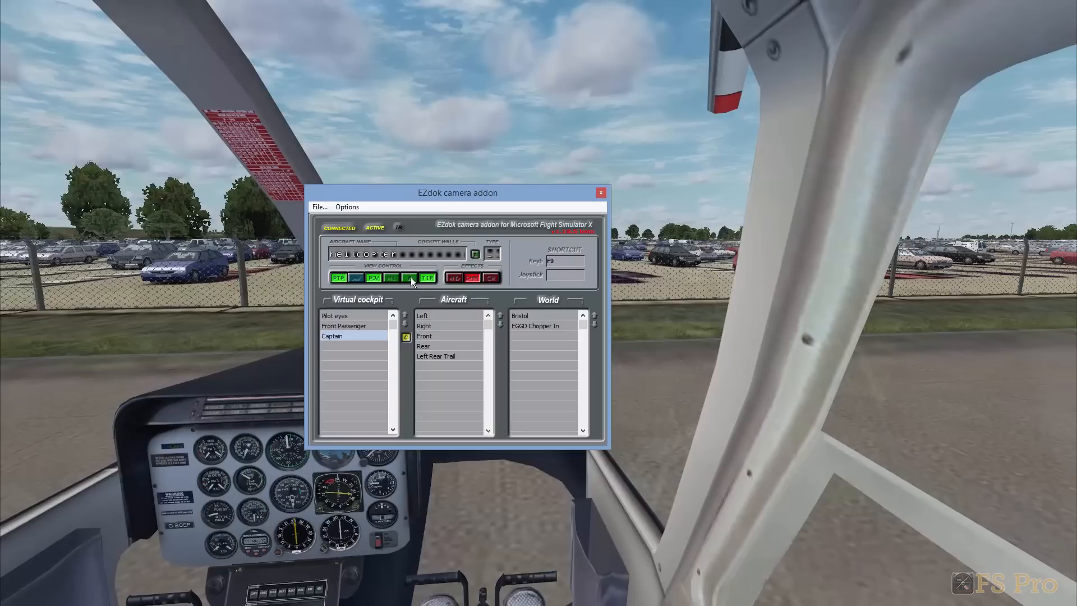
click(236, 301)
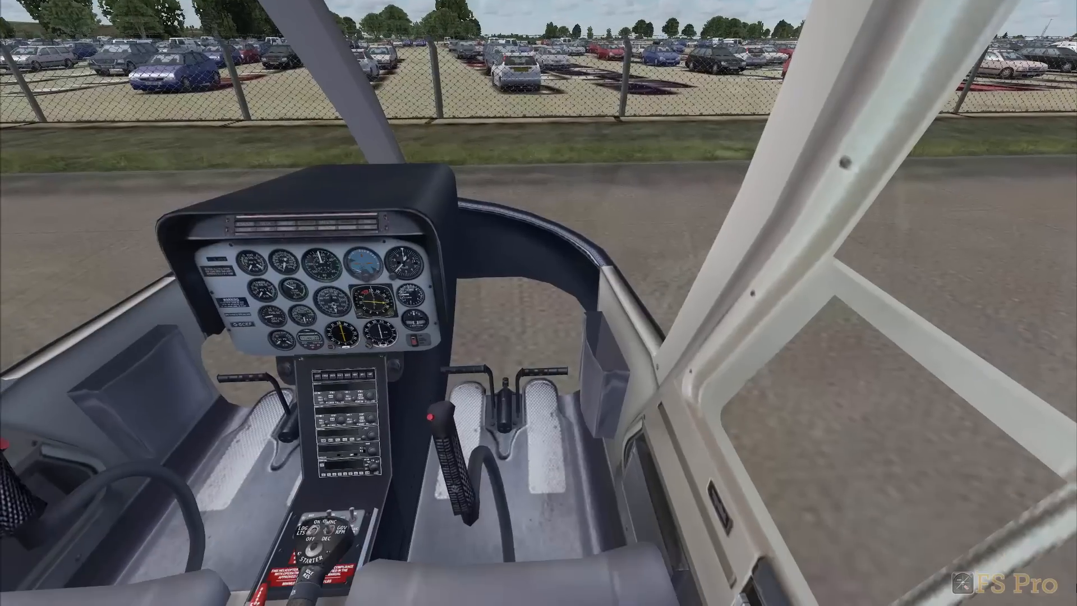
Test zooming the Captain camera's cockpit view in and out
scroll(320, 434, up, 4)
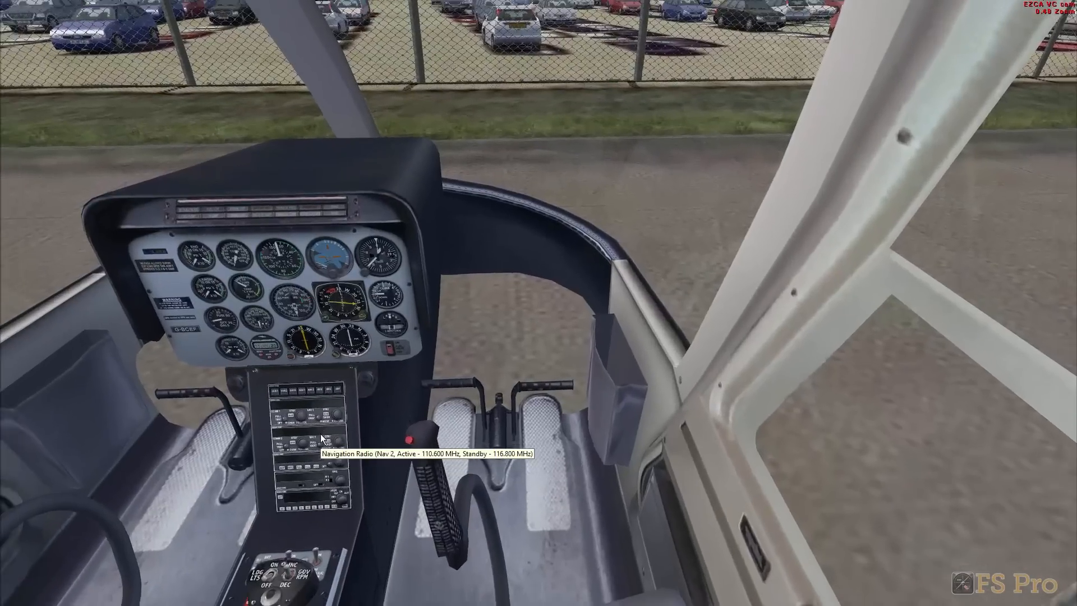
scroll(321, 434, down, 5)
scroll(321, 435, up, 4)
scroll(320, 435, down, 3)
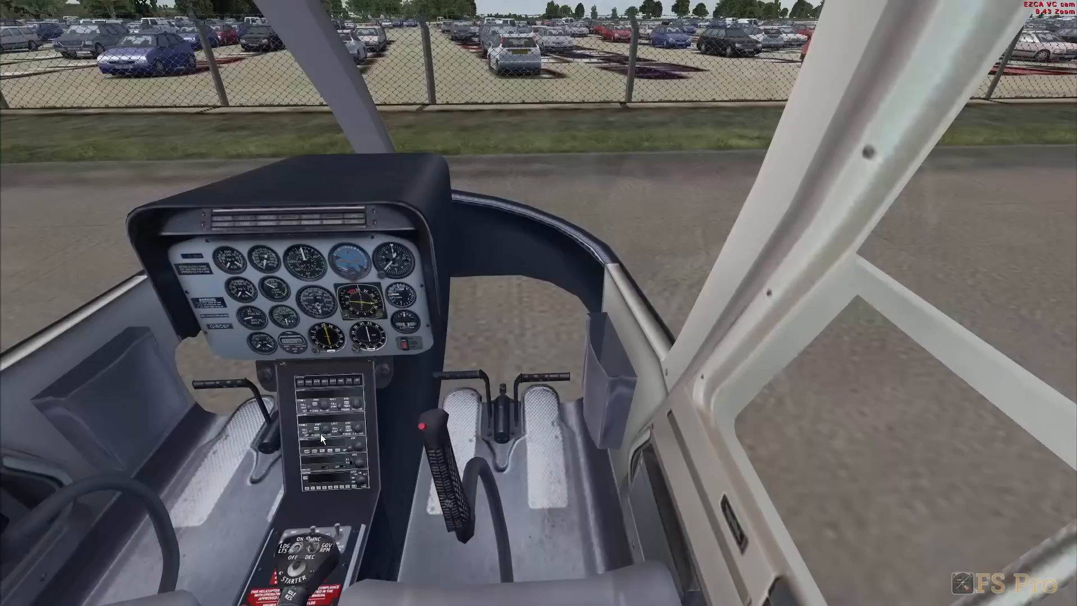
Bring back the EZdok camera studio, switch off the Captain camera's zoom view control and move the studio window higher
key(F9)
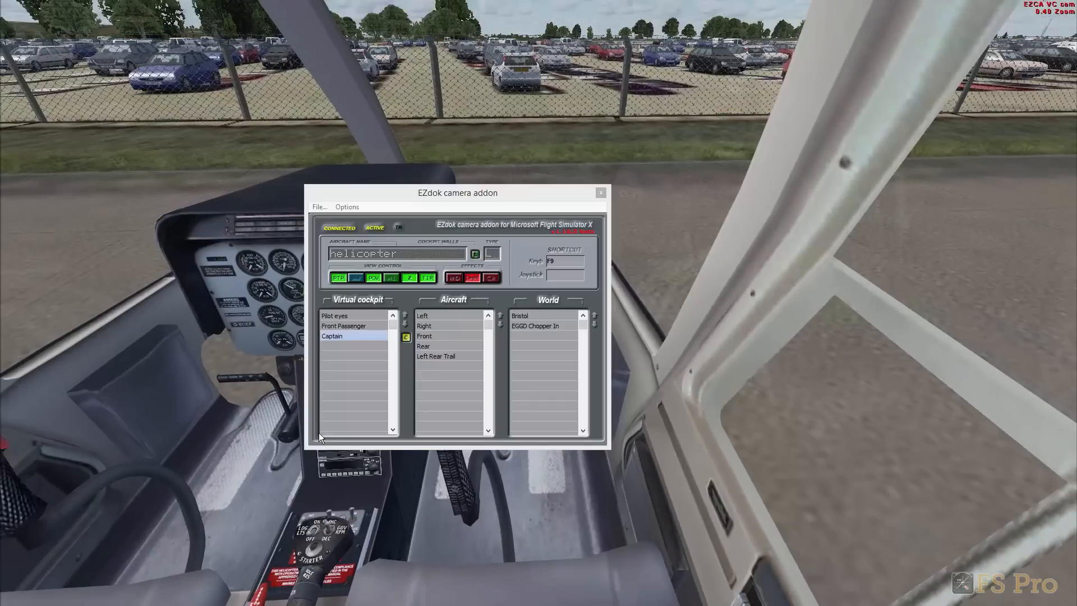
click(408, 281)
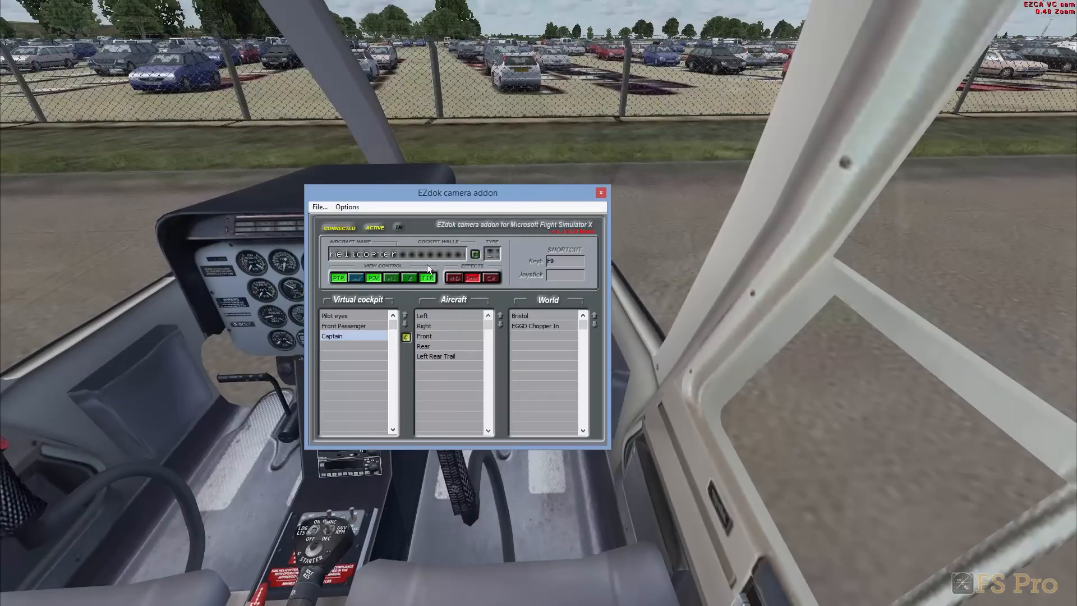
drag(516, 195, 506, 105)
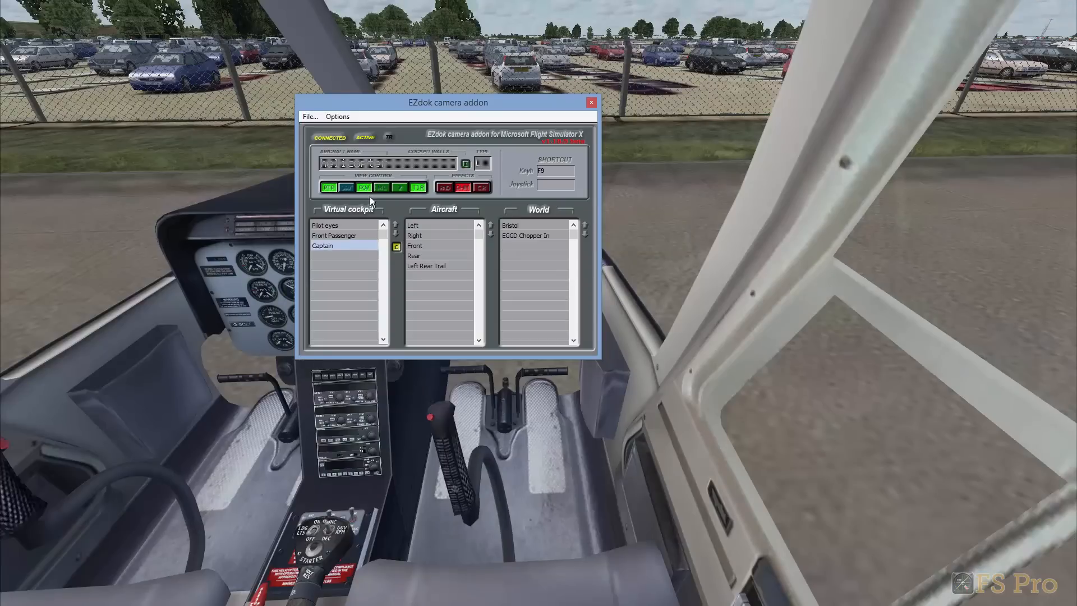
click(481, 189)
key(alt+Tab)
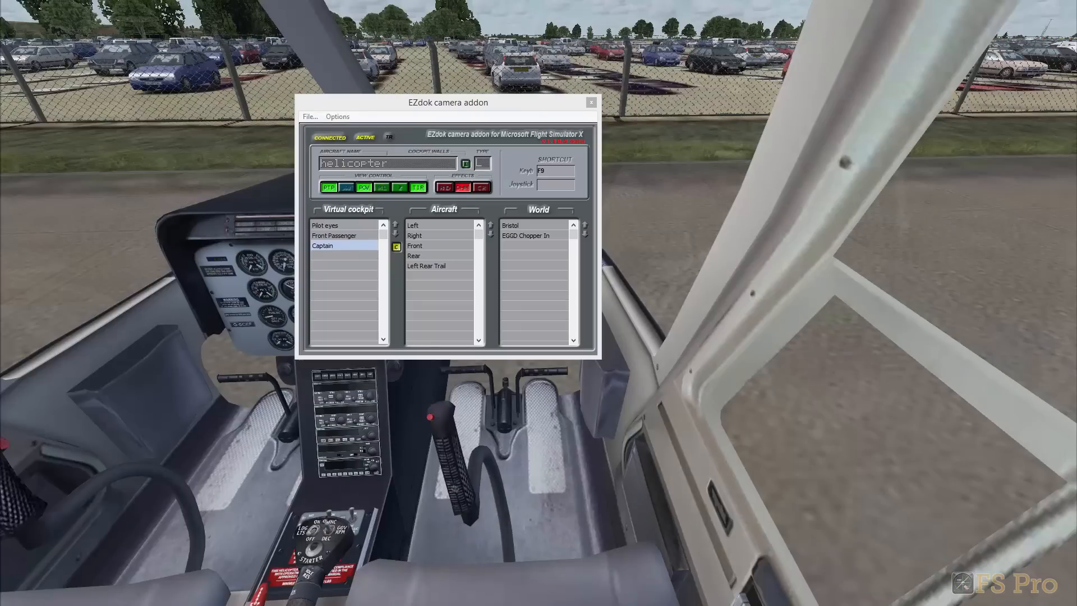
click(525, 101)
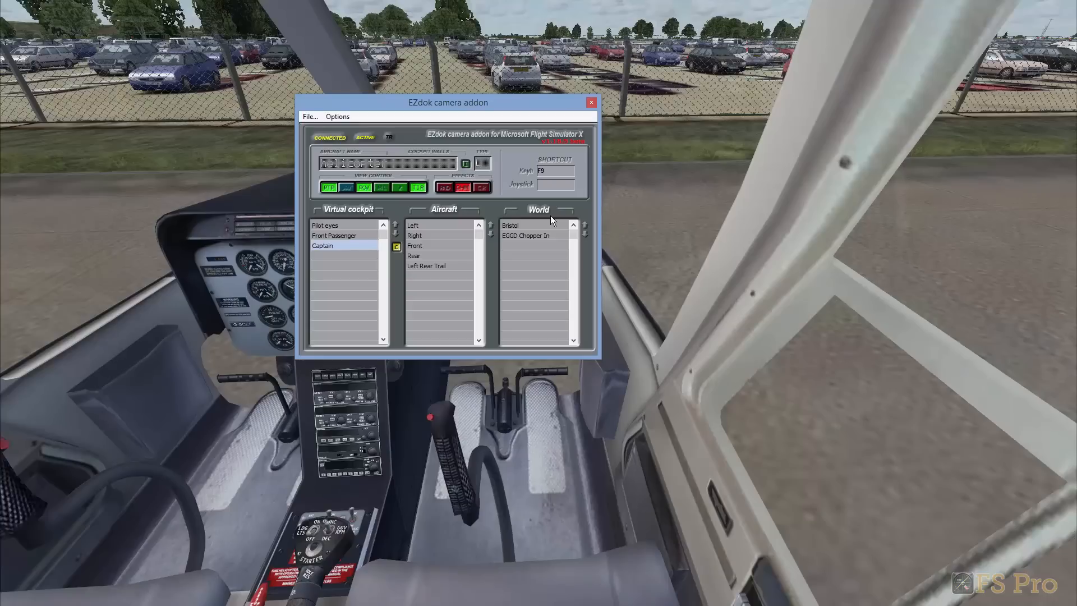
Preview the Left, Right, Front, Rear and Left Rear Trail aircraft cameras one after another
click(443, 224)
click(445, 234)
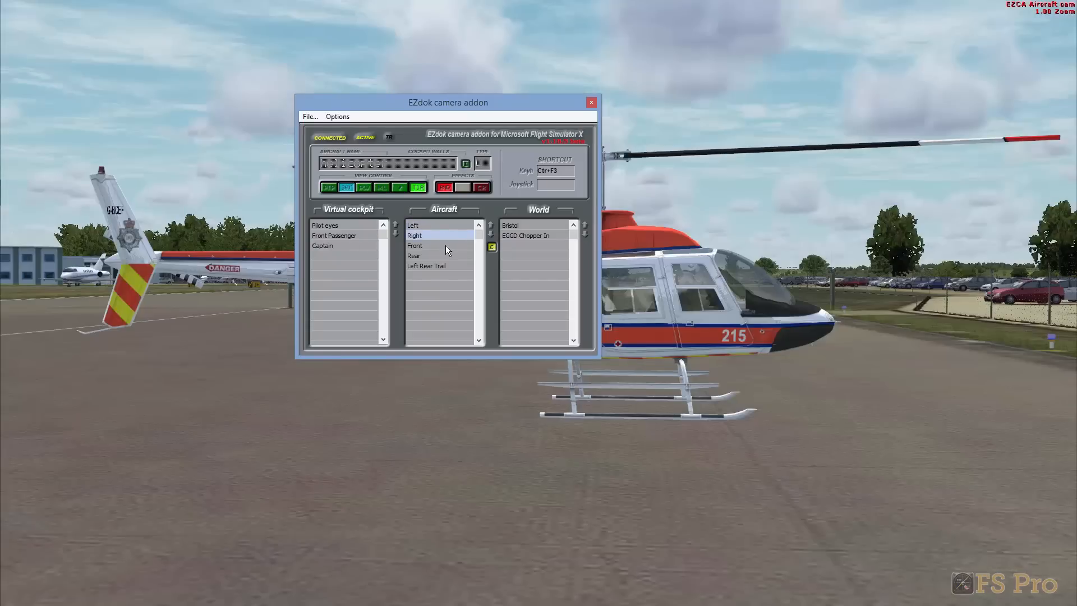
click(445, 246)
click(446, 255)
click(446, 265)
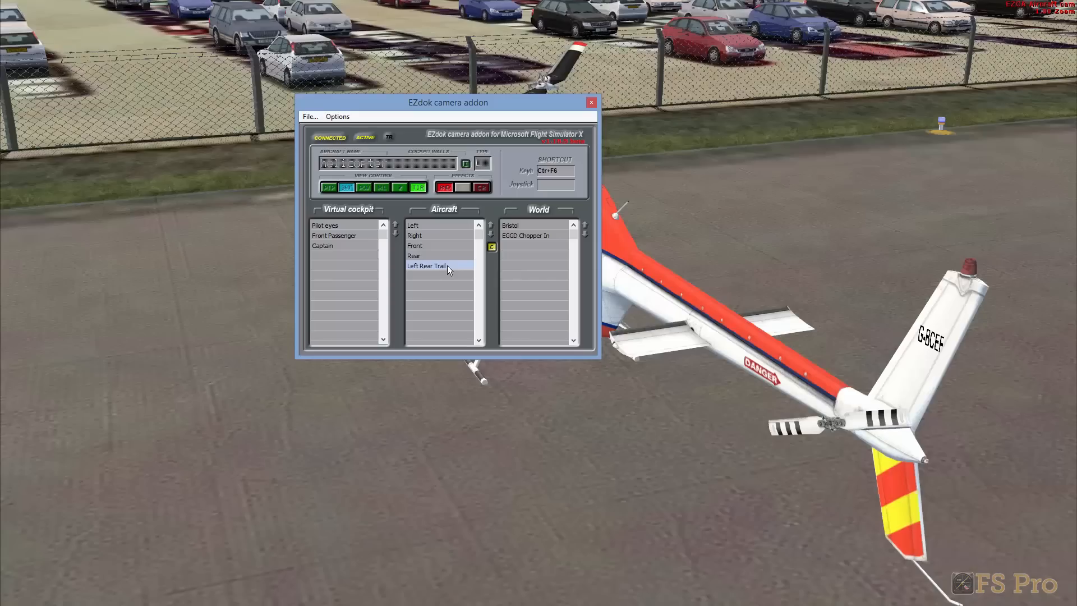
Preview the Bristol and EGGD Chopper In world cameras, and return via the Left aircraft camera to the Captain cockpit camera
click(513, 225)
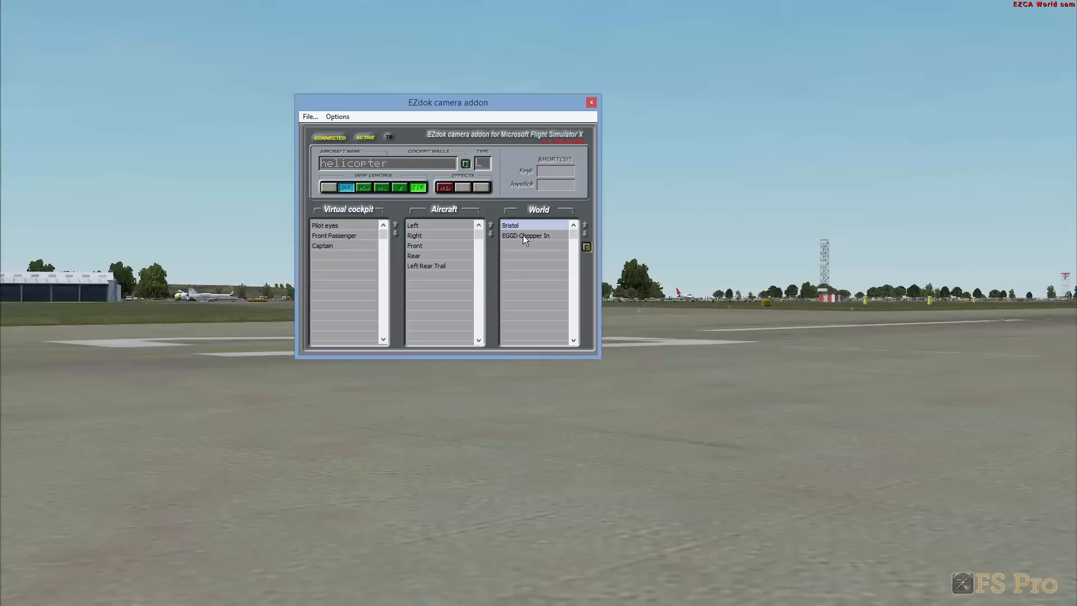
click(523, 235)
click(430, 225)
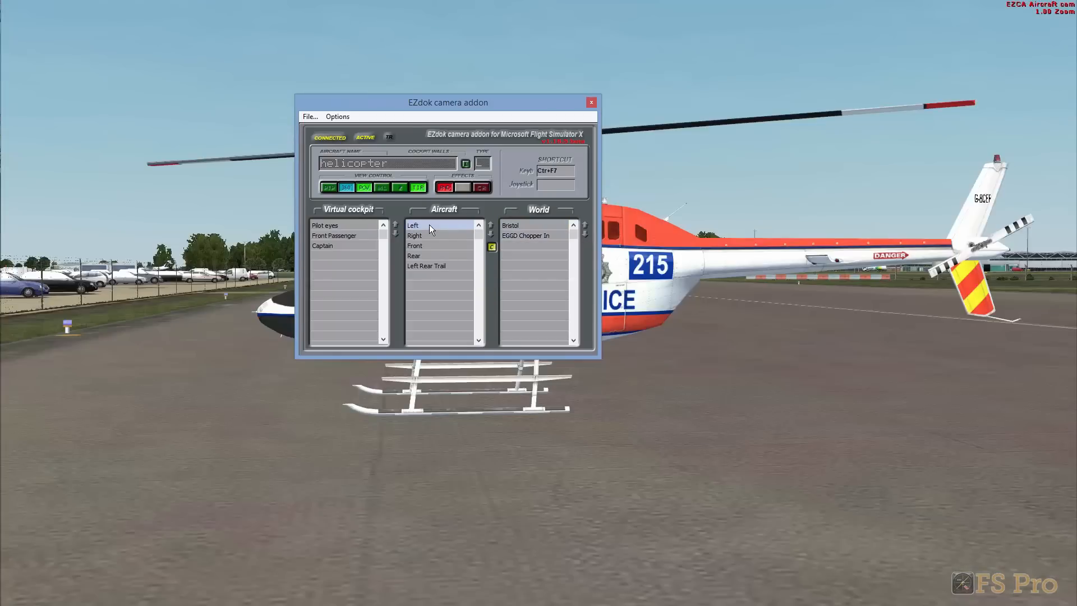
click(341, 246)
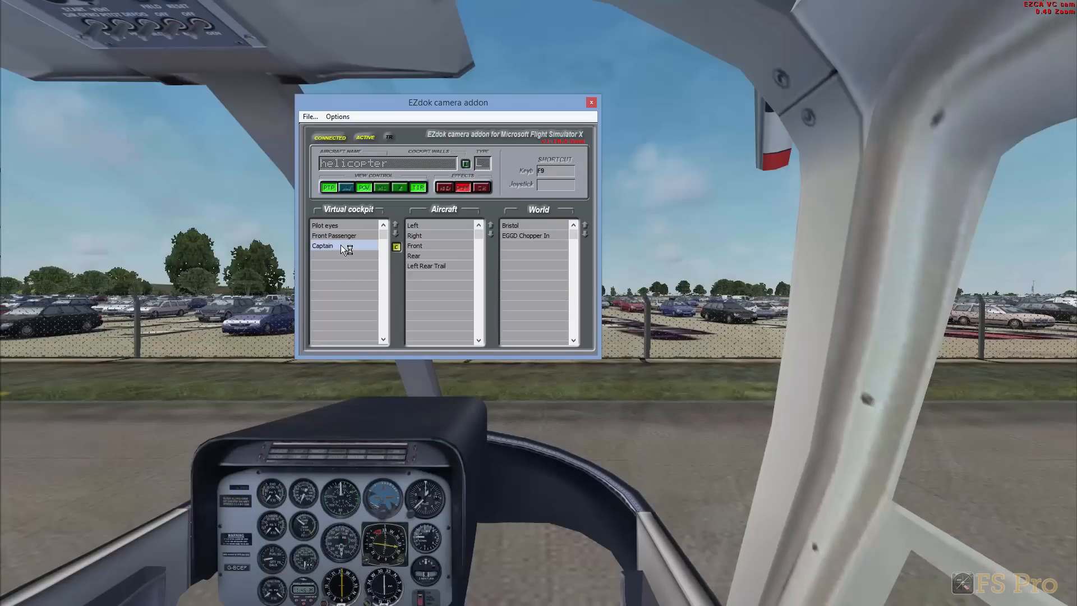
Move the studio window clear of the instrument panel and delete the Pilot eyes virtual cockpit camera
drag(465, 96, 632, 118)
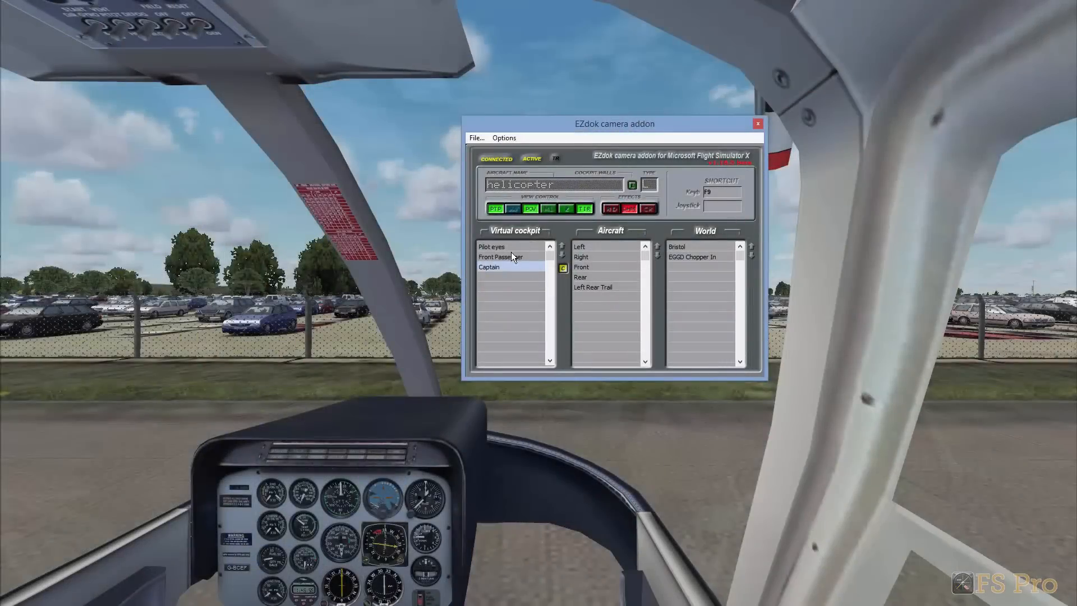
click(514, 245)
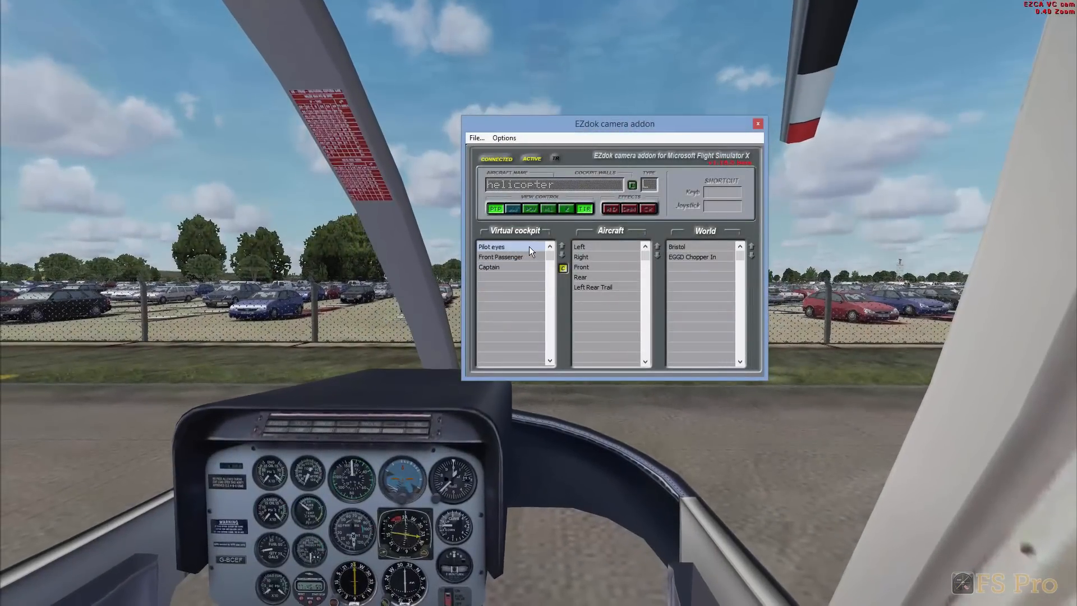
right_click(530, 246)
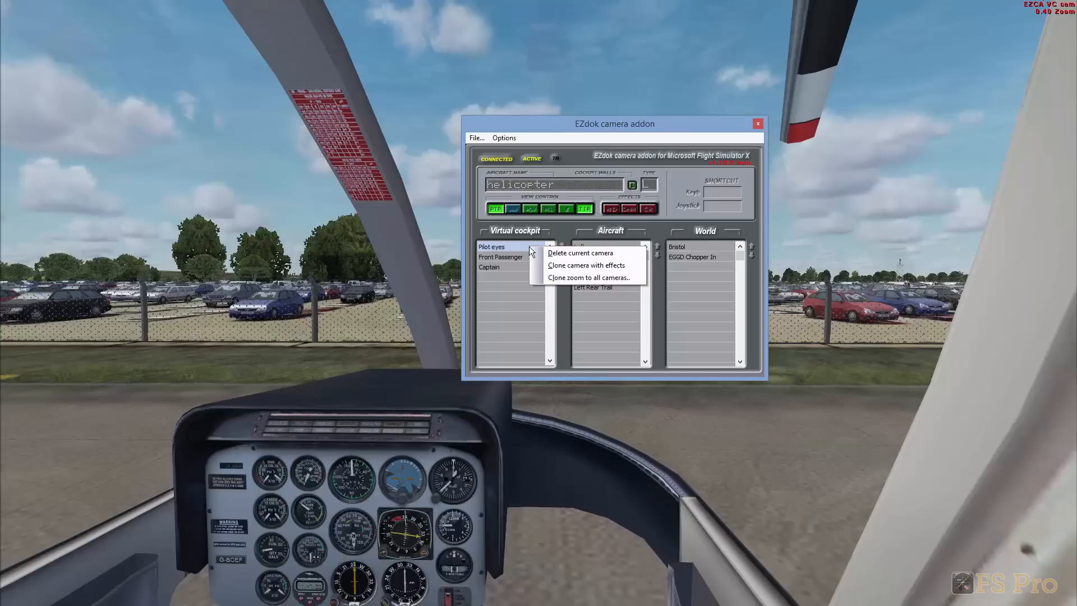
click(577, 253)
click(515, 323)
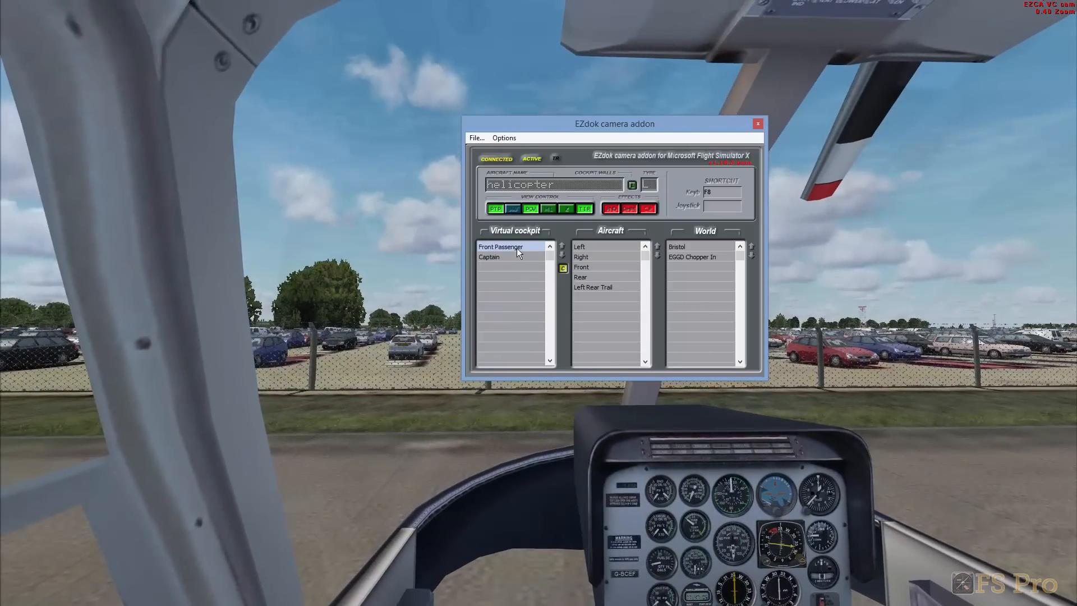
Delete the Front Passenger and Captain virtual cockpit cameras
right_click(516, 247)
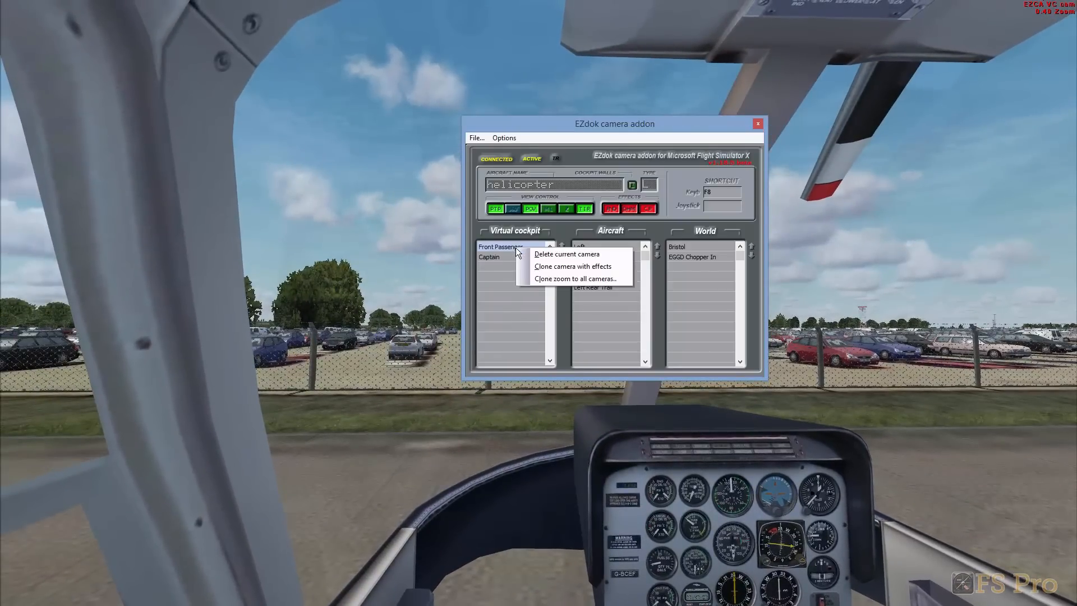
click(551, 259)
click(515, 324)
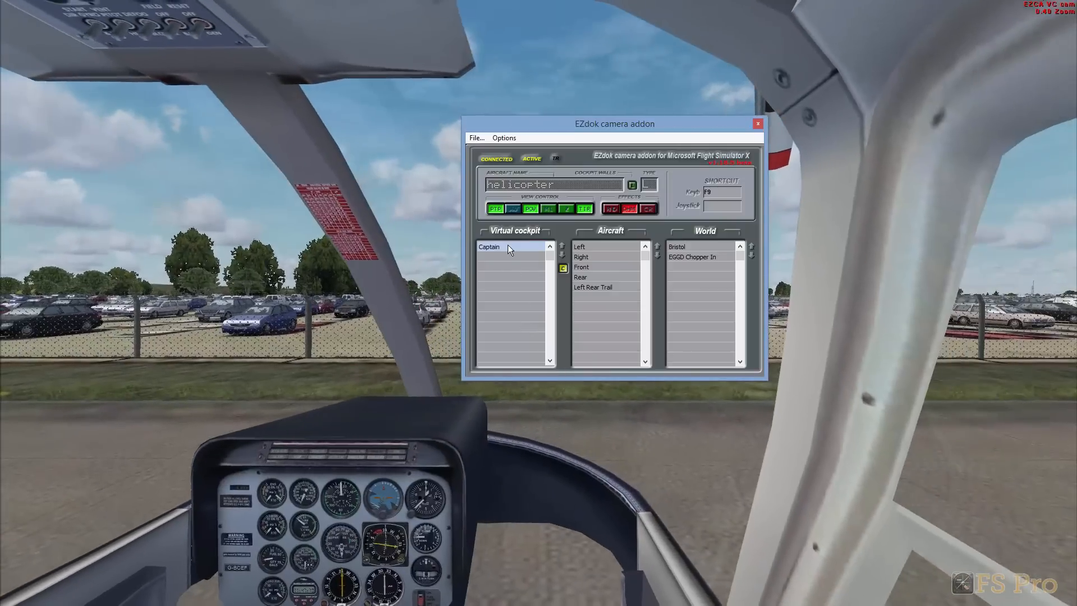
right_click(508, 247)
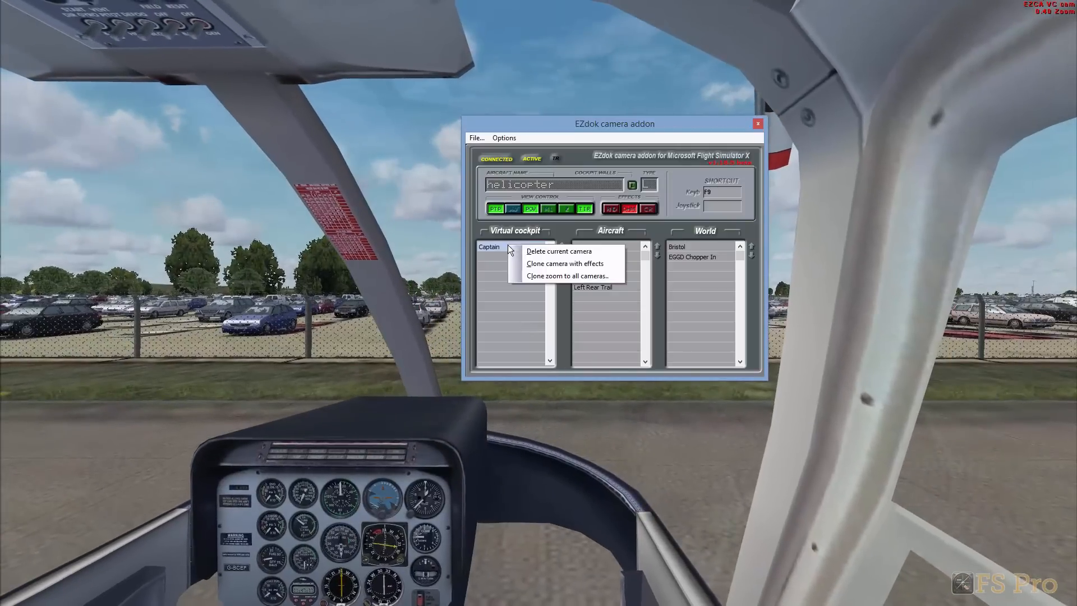
click(555, 251)
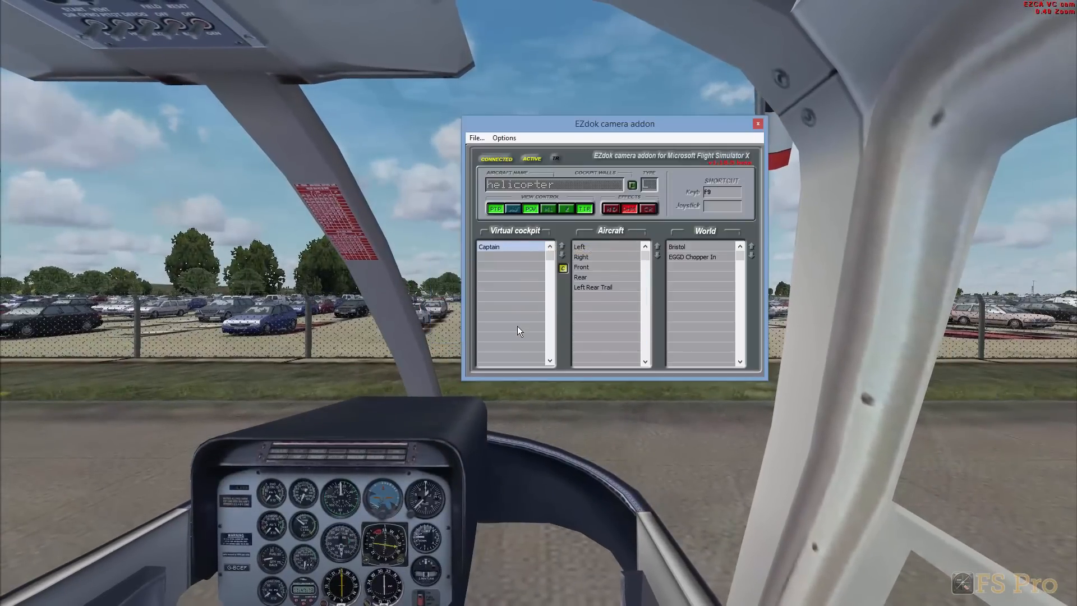
click(515, 324)
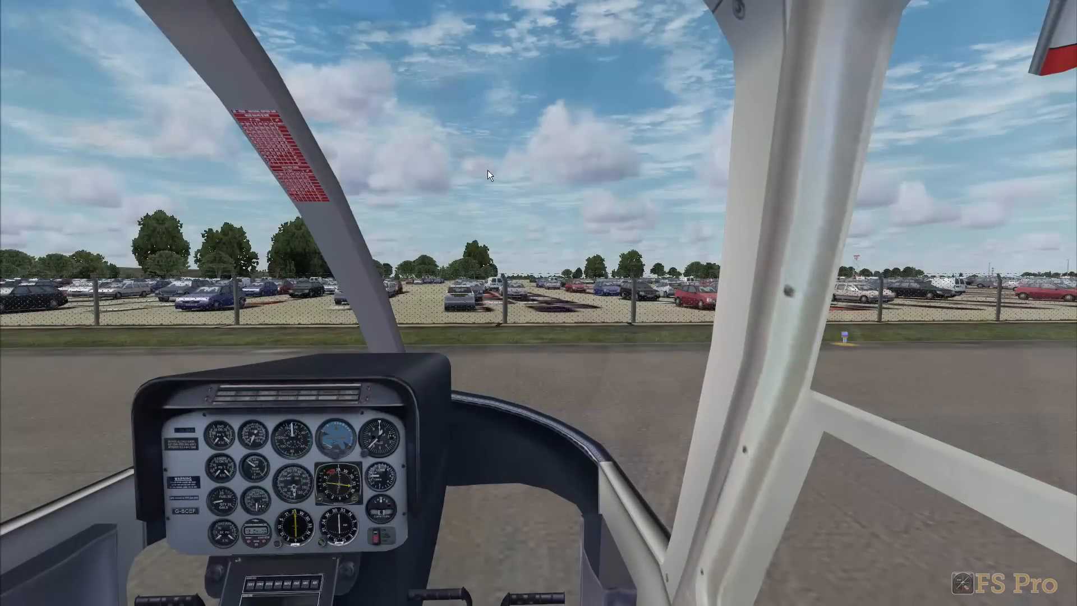
Add a new virtual cockpit camera named Captain in the EZdok camera studio
key(alt+Tab)
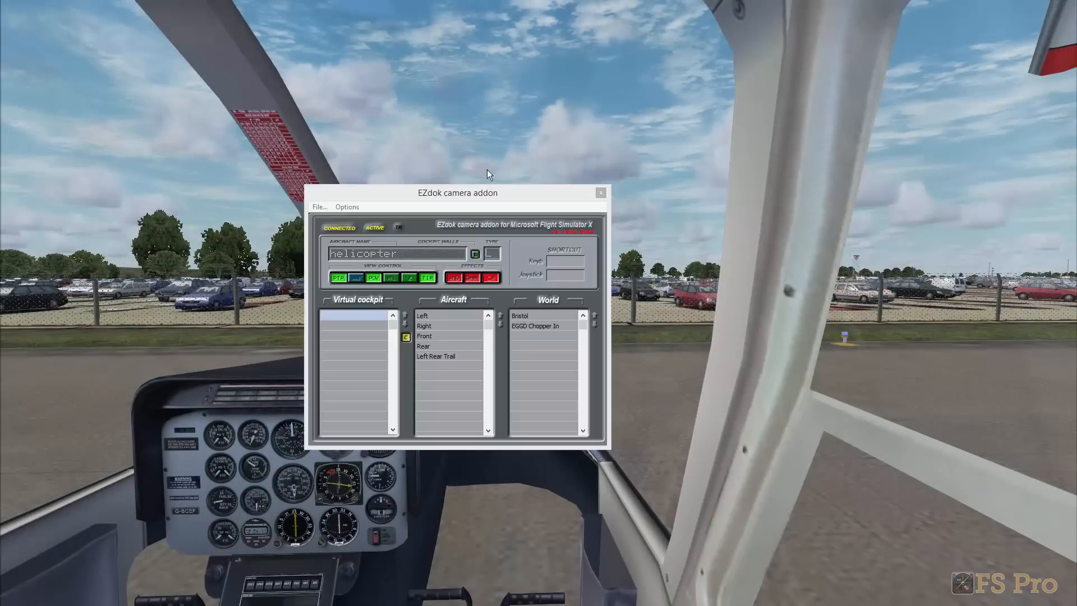
click(347, 318)
right_click(375, 314)
click(415, 321)
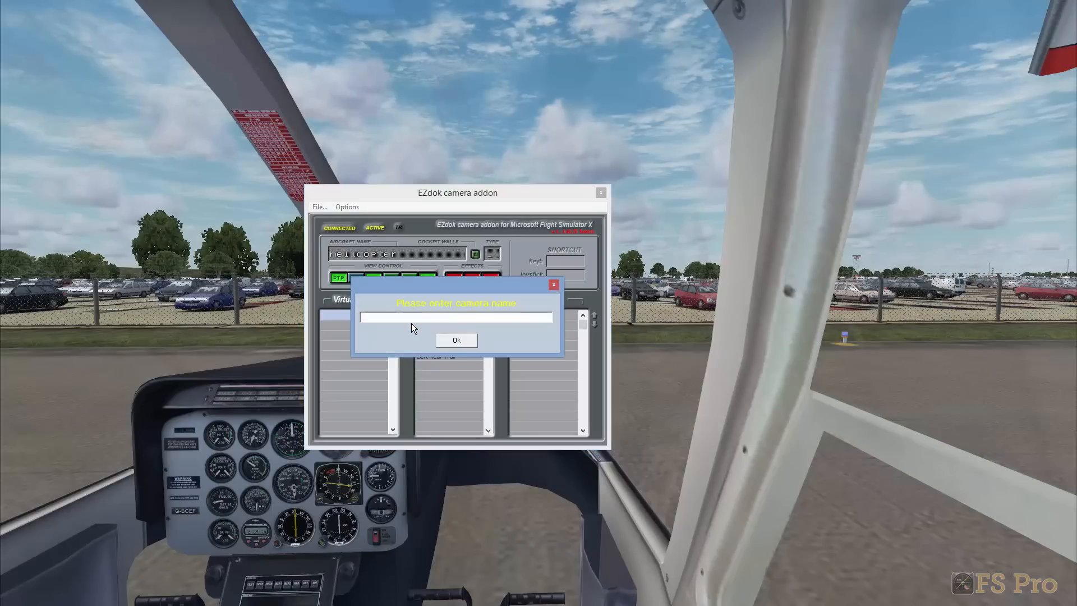
text(Captain)
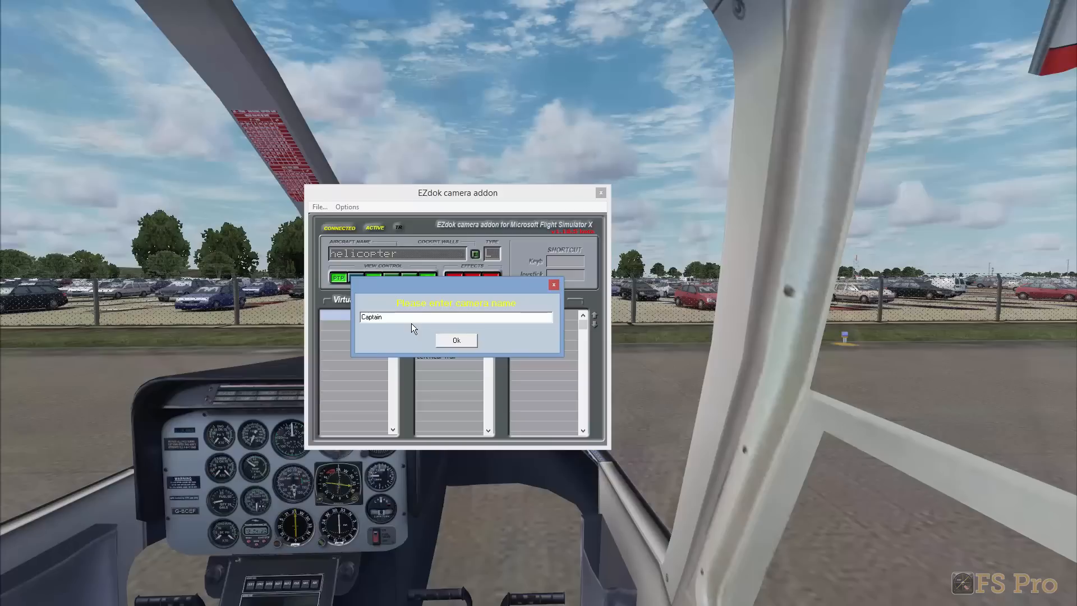
click(457, 340)
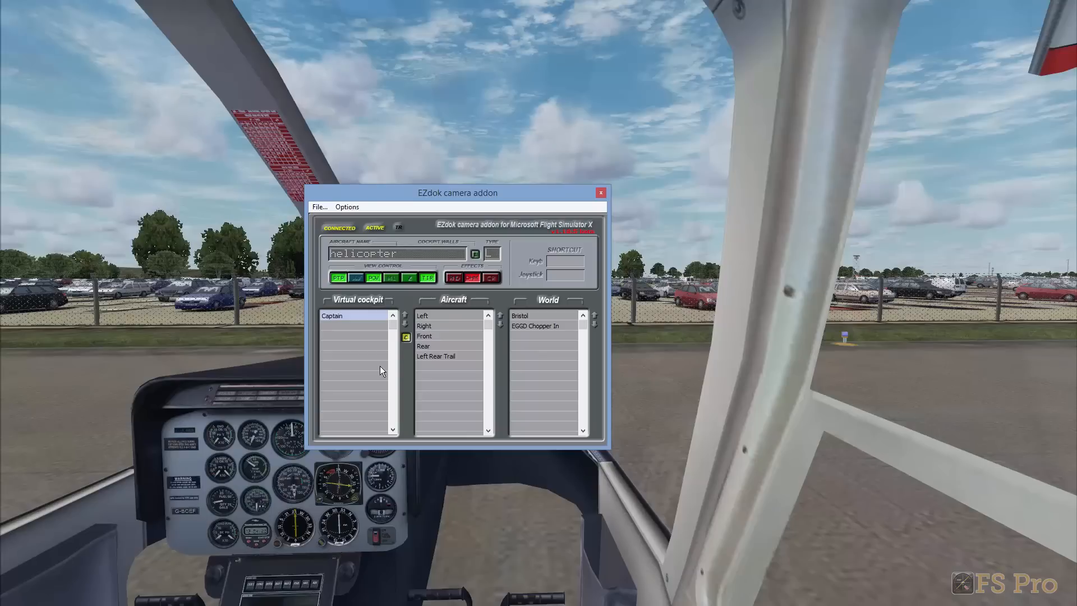
Adjust the new Captain camera's position and zoom to frame the instrument panel and windscreen from the pilot's seat
click(193, 255)
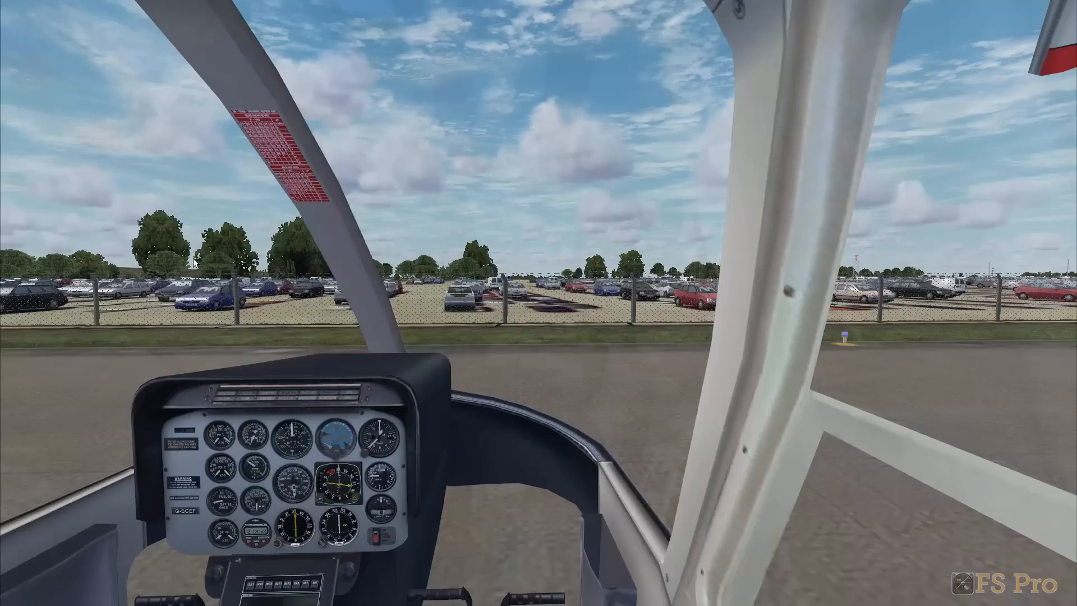
drag(194, 258, 220, 254)
scroll(219, 253, up, 1)
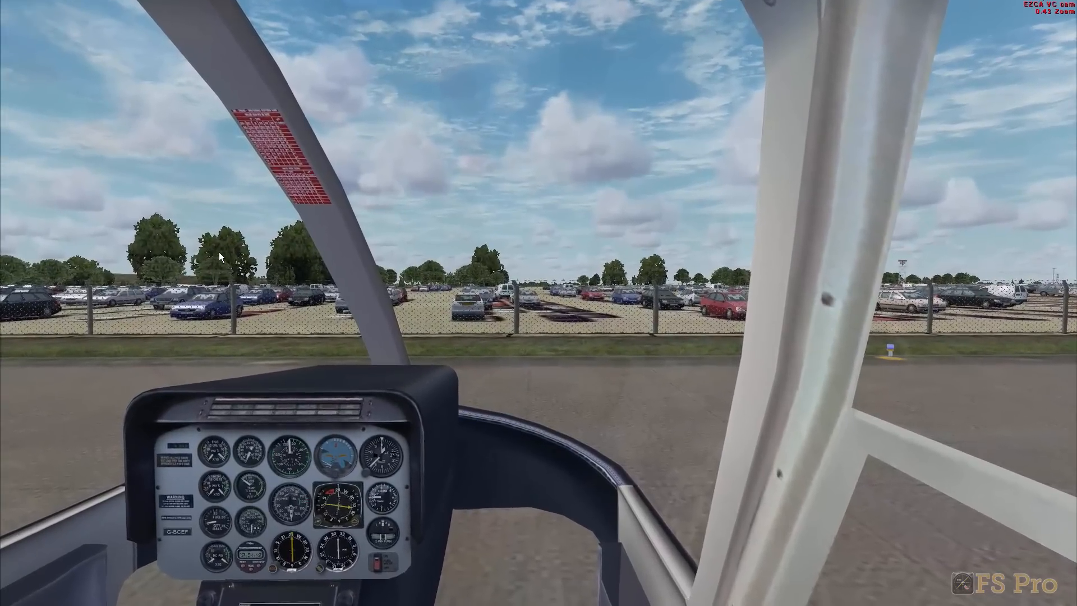
scroll(220, 253, down, 1)
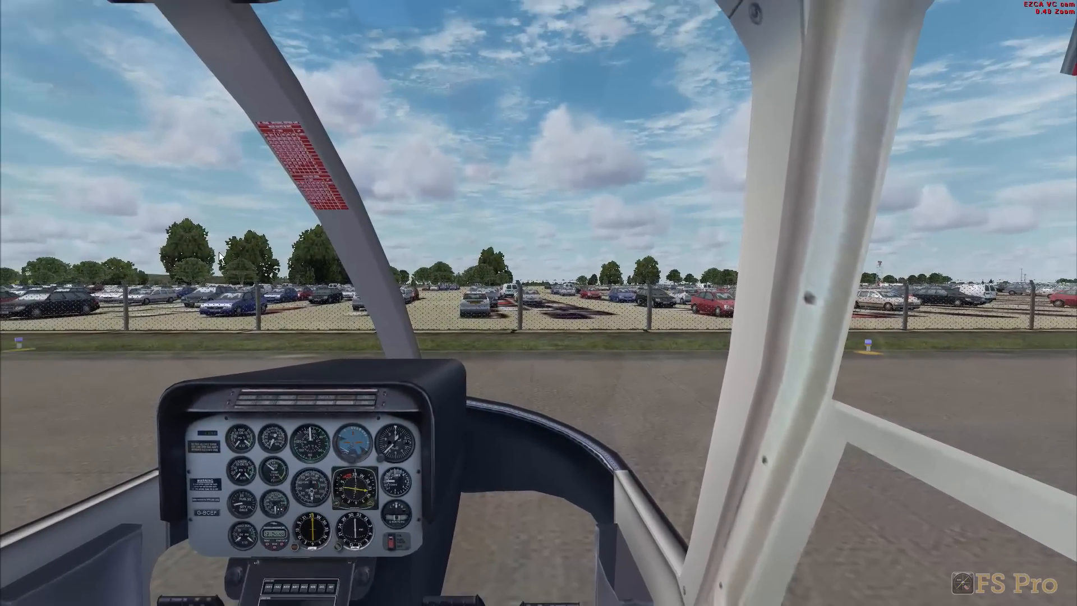
mouse_move(219, 253)
mouse_down()
mouse_move(218, 206)
mouse_move(220, 237)
mouse_up()
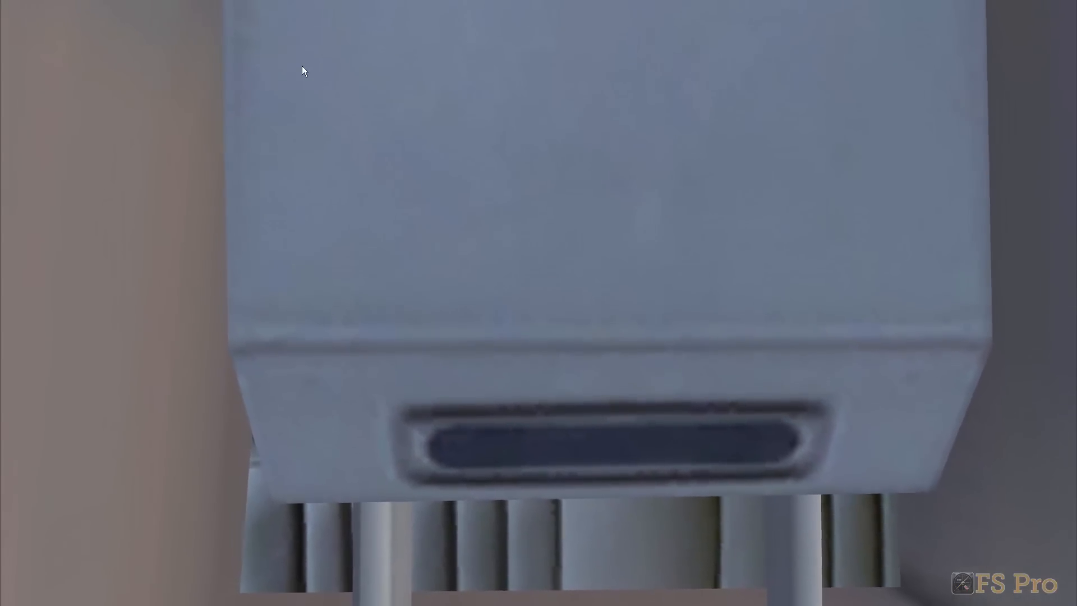
drag(302, 66, 924, 72)
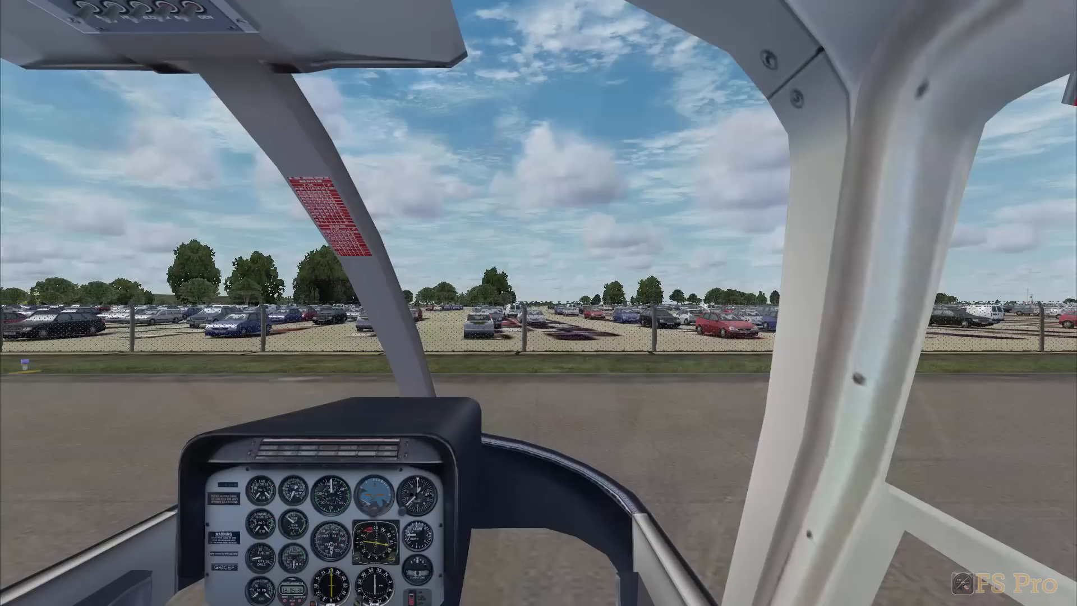
Add a new virtual cockpit camera named Co-Pilot in the EZdok camera addon
key(alt+Tab)
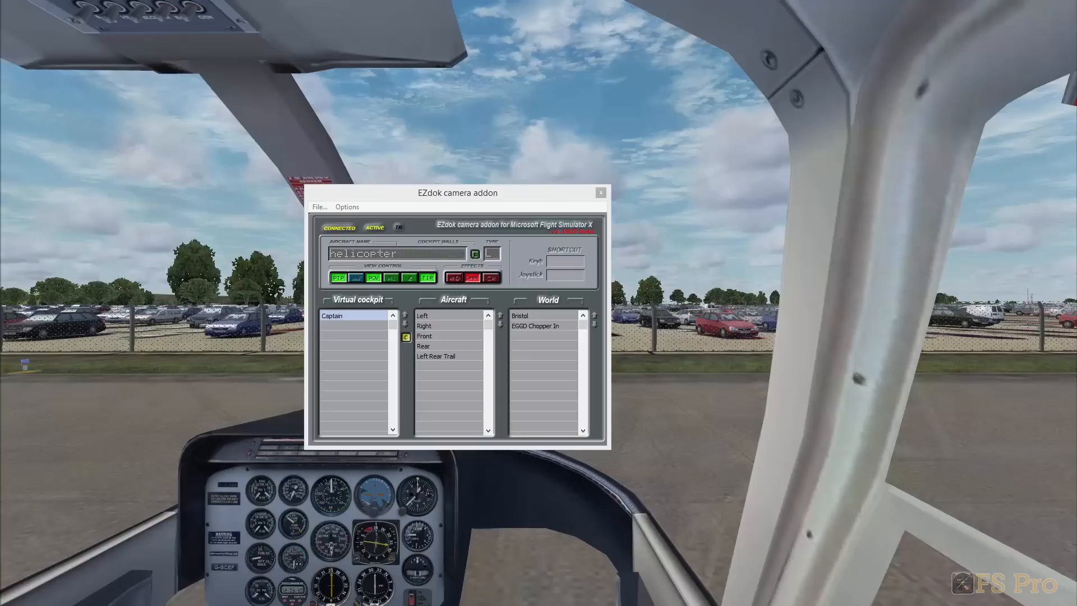
click(358, 326)
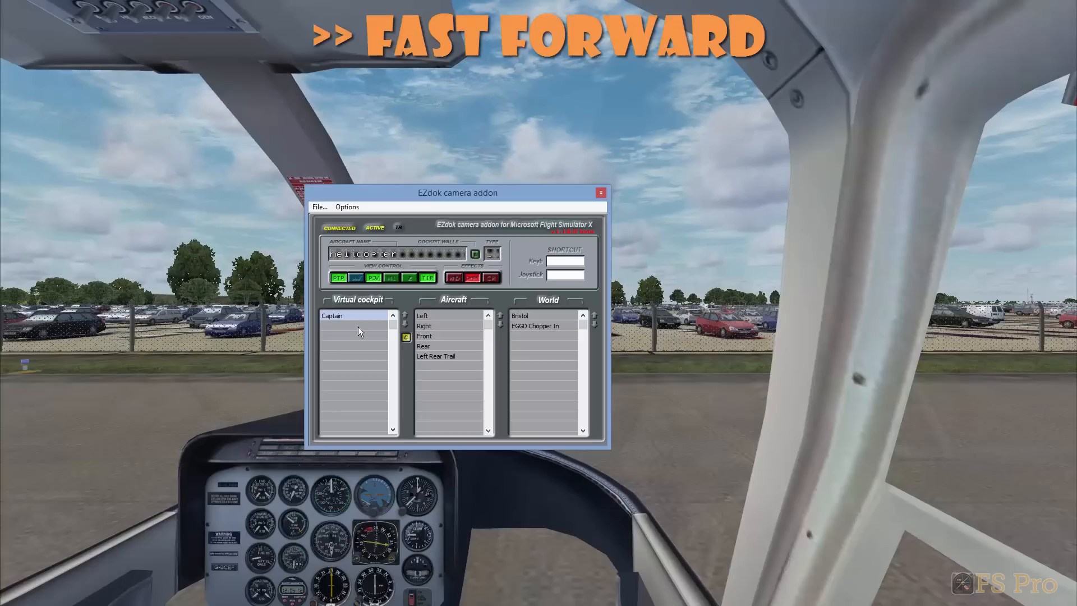
right_click(360, 327)
click(396, 338)
text(Co-)
key(Return)
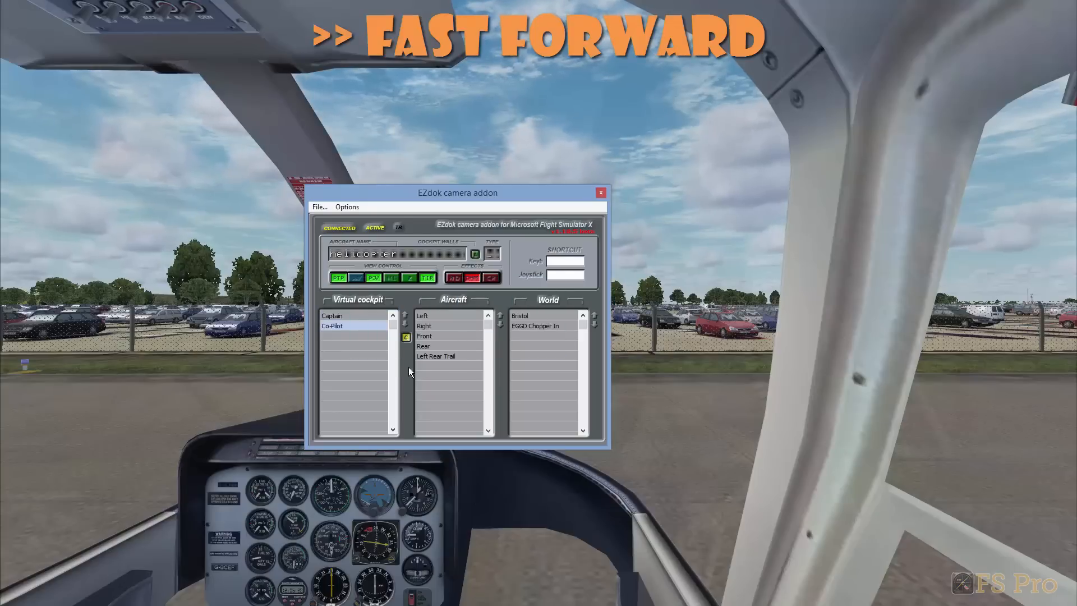
Move the Co-Pilot camera to the opposite seat so it frames the instrument panel and windscreen
click(672, 230)
key(ctrl+shift+BackSpace)
drag(676, 370, 419, 278)
Add a new virtual cockpit camera named FCU in the EZdok camera addon
key(alt+Tab)
click(370, 337)
right_click(370, 337)
click(406, 342)
text(FCU)
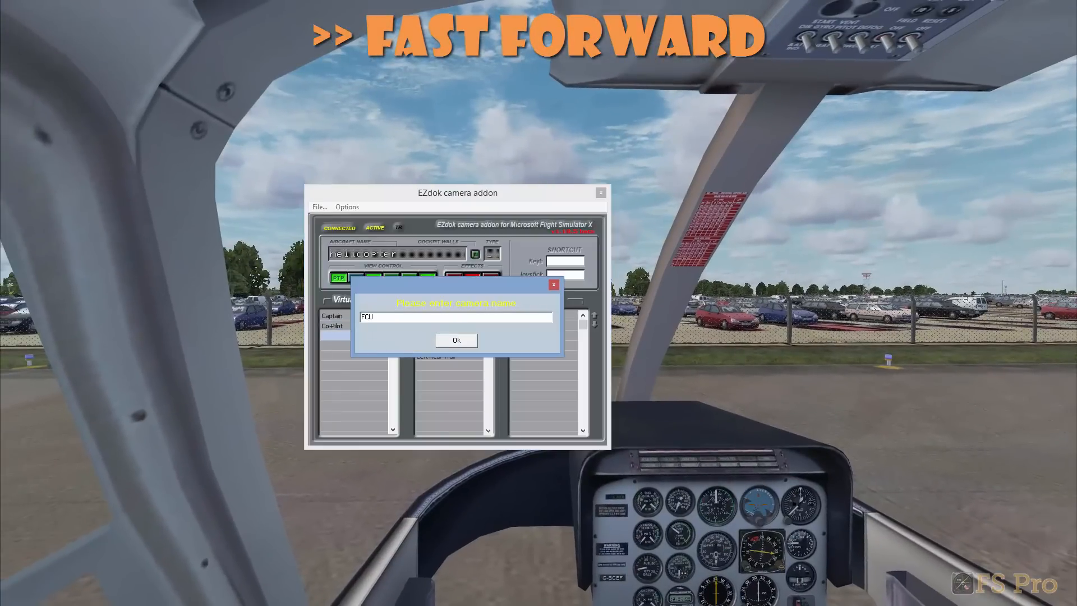
click(463, 342)
Position the FCU camera centrally and close to the main instrument panel, with the radio stack below it in frame
click(672, 317)
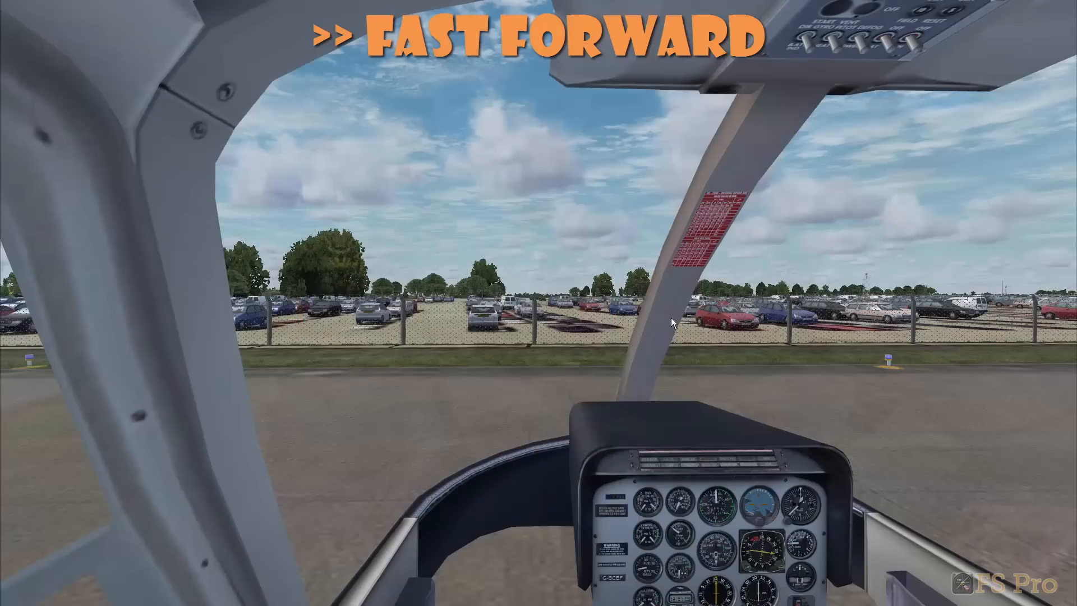
key(shift+BackSpace)
key(ctrl+BackSpace)
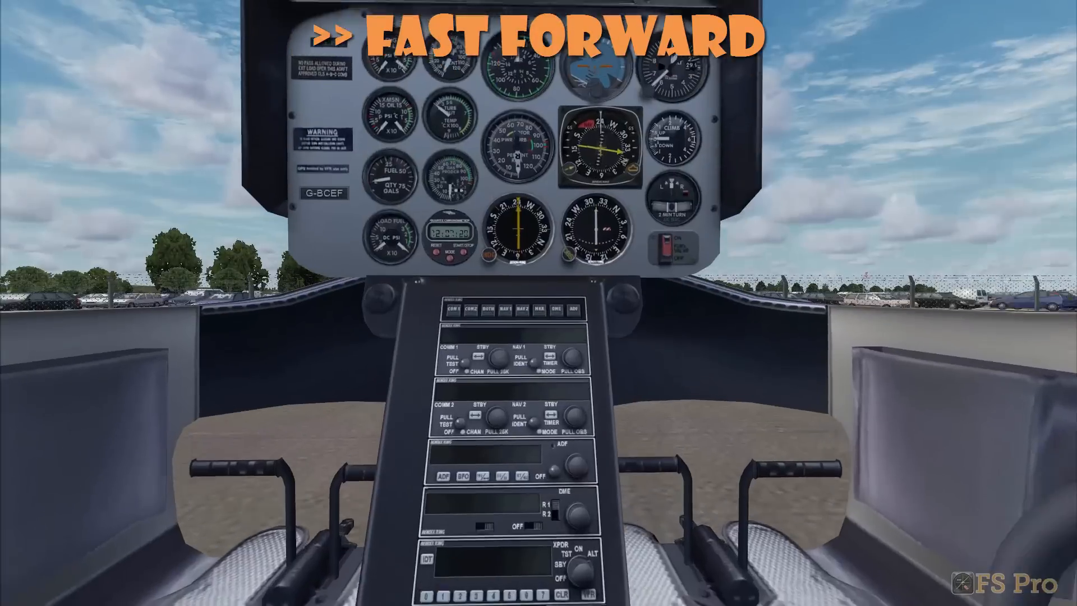
key(ctrl+BackSpace)
drag(671, 317, 671, 321)
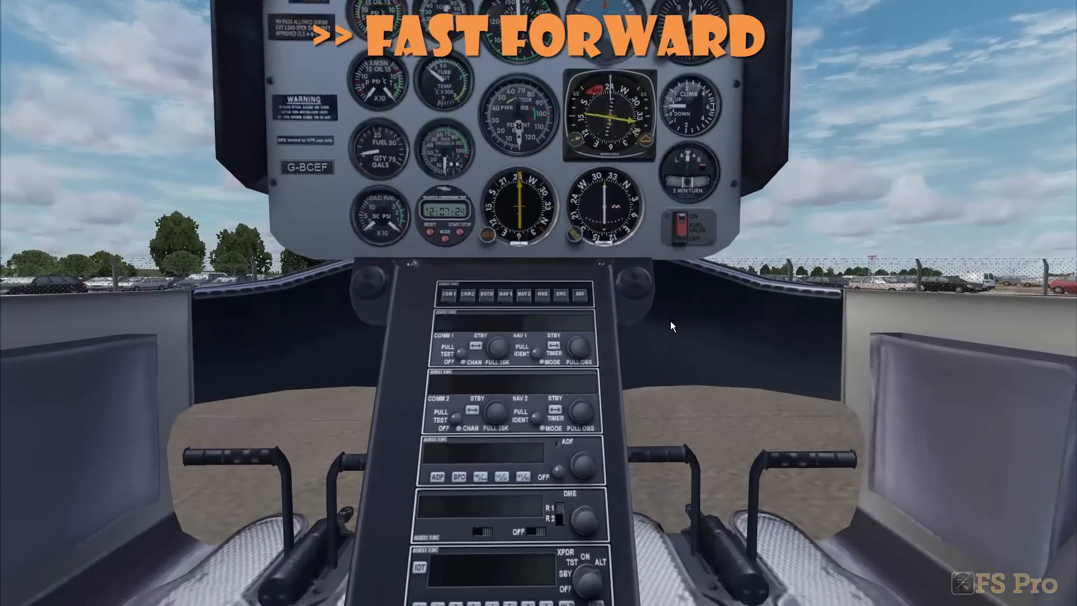
Add a new virtual cockpit camera named Overhead in the EZdok camera addon
key(alt+Tab)
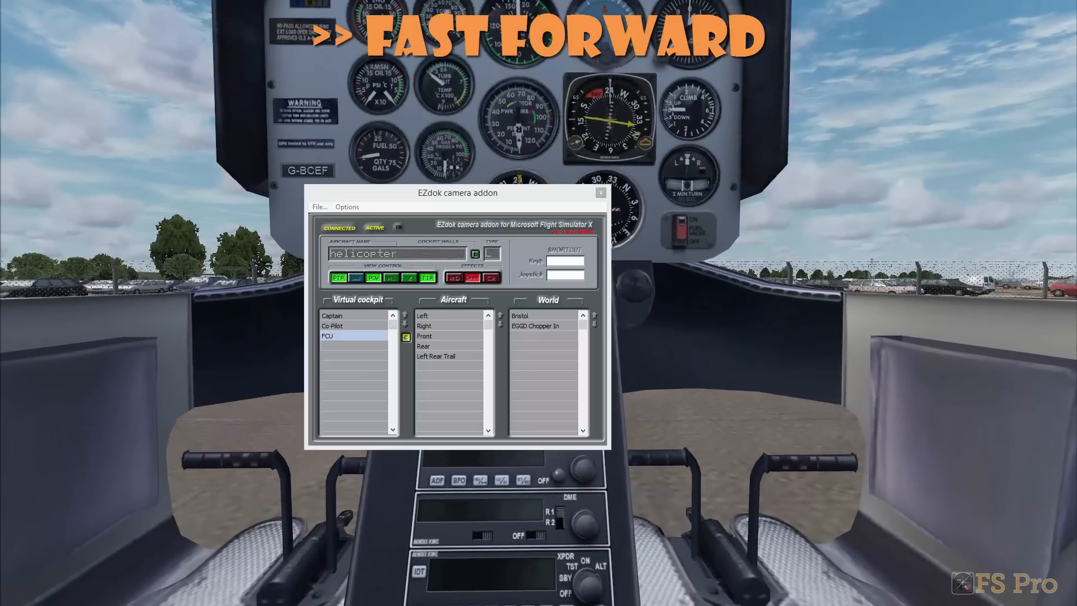
right_click(369, 356)
click(405, 354)
text(Overhead)
click(461, 338)
Tilt the Overhead camera up and position it to frame the ceiling switch and circuit breaker panel
click(723, 304)
drag(723, 304, 723, 78)
key(ctrl+BackSpace)
key(shift+Return)
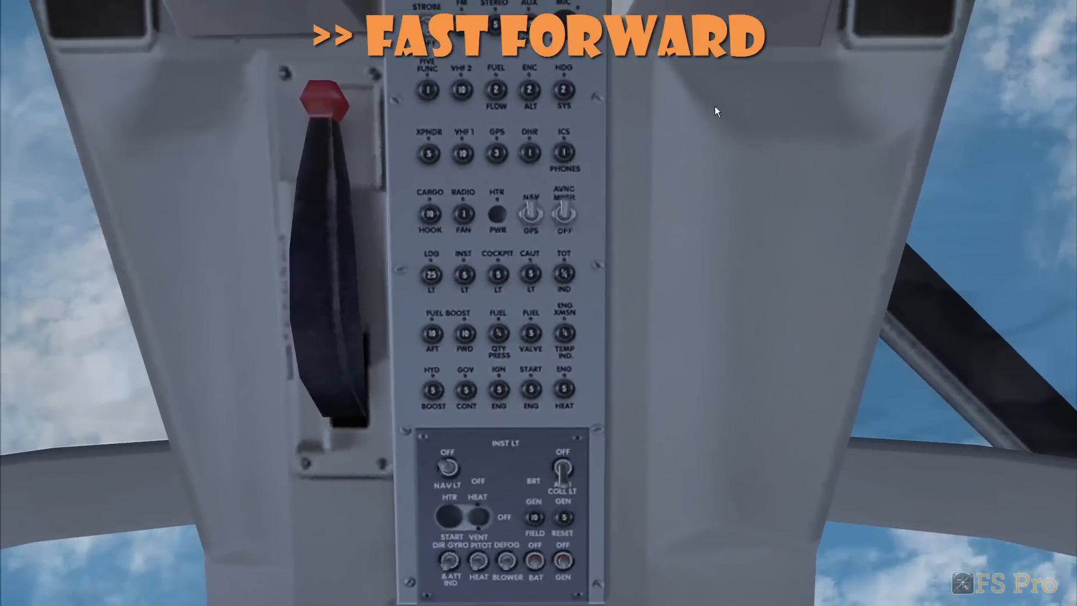
Add a new virtual cockpit camera named Centre Console in the EZdok camera addon
key(alt+Tab)
click(361, 356)
right_click(361, 355)
click(402, 362)
text(Centre Console)
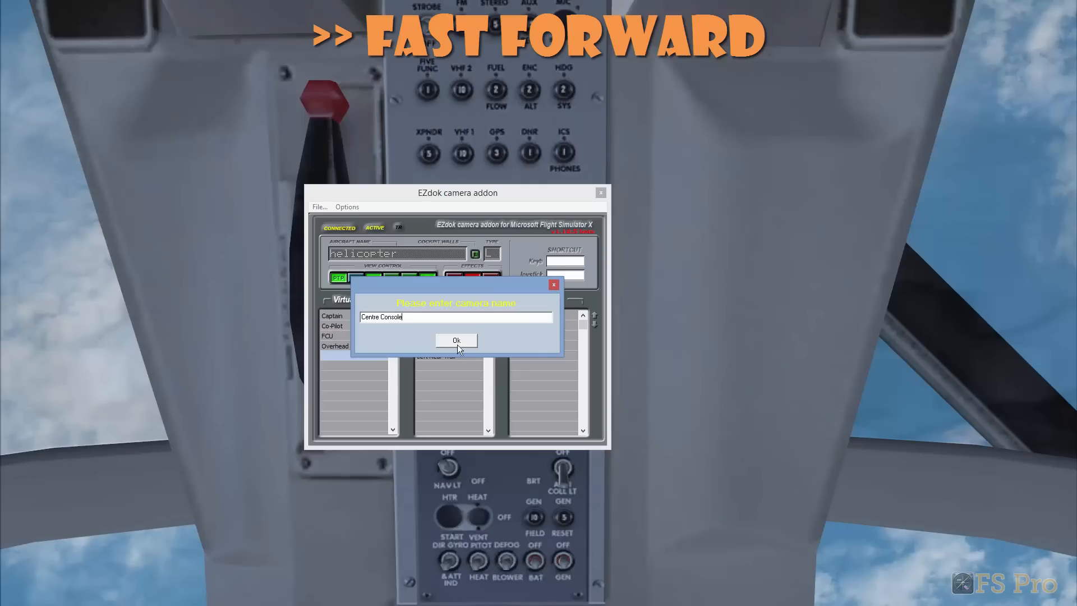
click(456, 340)
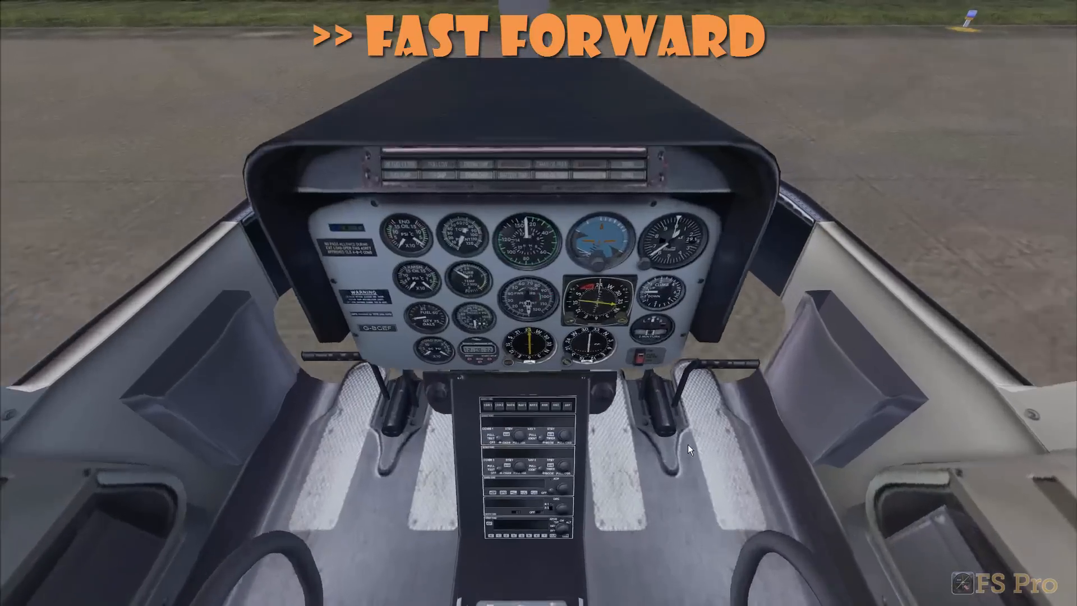
Position and zoom the Centre Console camera so the radio stack between the seats is centred and fills the view
mouse_move(687, 444)
mouse_down()
mouse_move(686, 527)
mouse_move(685, 401)
mouse_move(688, 424)
mouse_up()
scroll(687, 528, up, 5)
scroll(686, 418, down, 4)
key(Left)
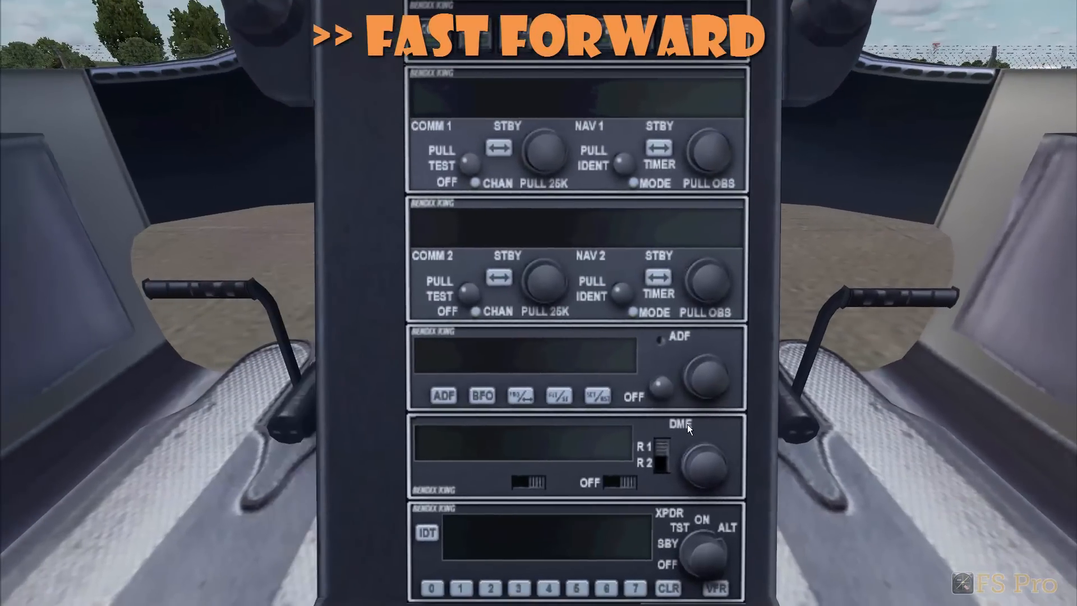
Check the Captain, Co-Pilot, FCU, Overhead and Centre Console camera views one after another, finishing on the Captain view
key(alt+Tab)
click(356, 318)
click(358, 327)
click(358, 337)
click(359, 346)
click(359, 355)
click(352, 315)
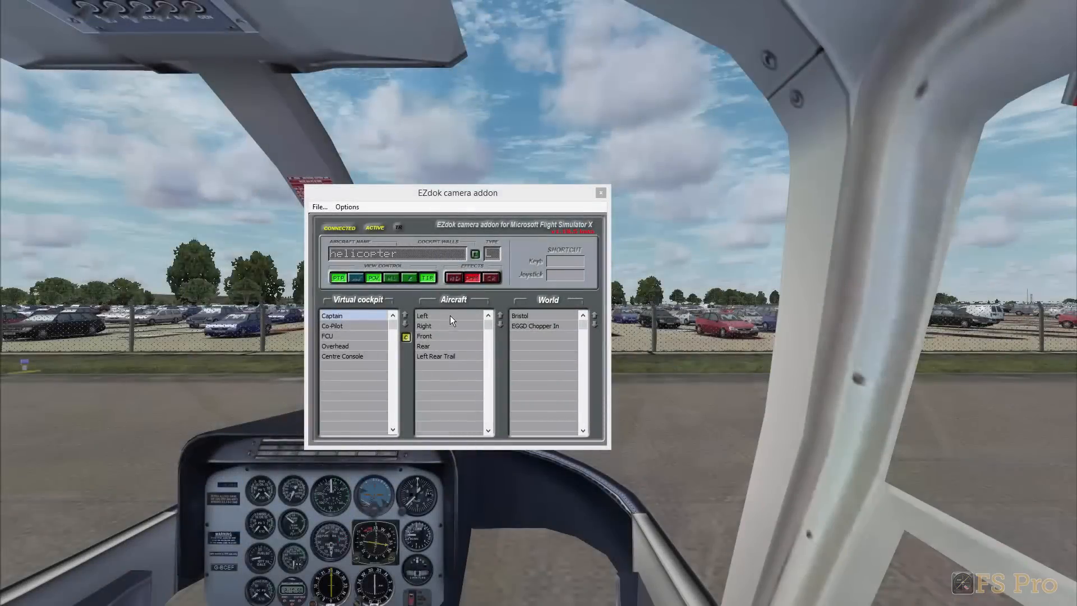
Switch to the Rear aircraft camera, move the addon window clear of the helicopter and add an aircraft camera named Right Rear Trail
click(453, 345)
drag(512, 196, 234, 339)
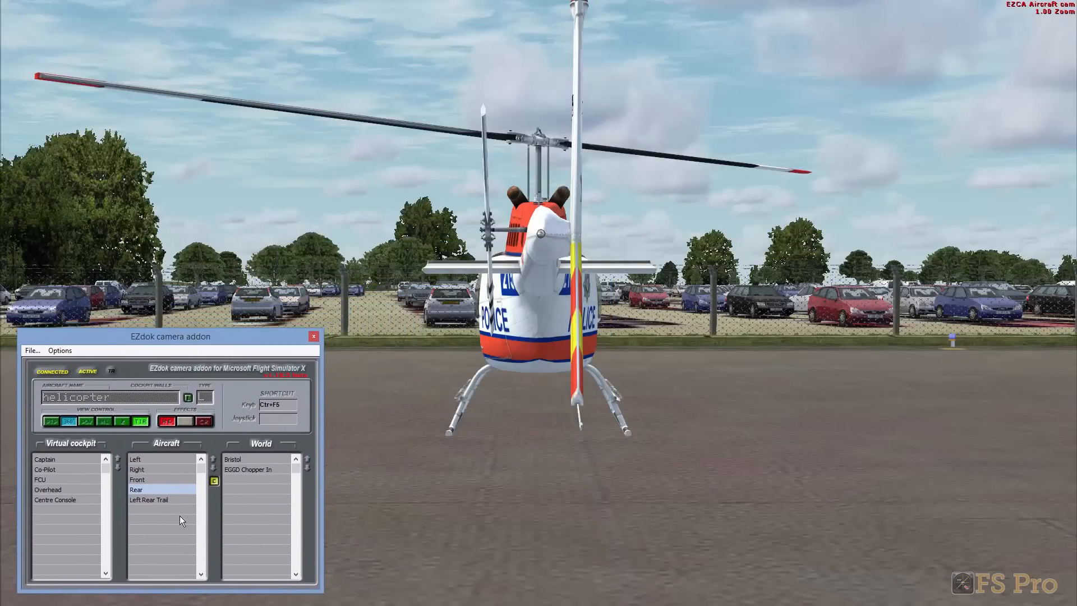
right_click(166, 509)
click(202, 518)
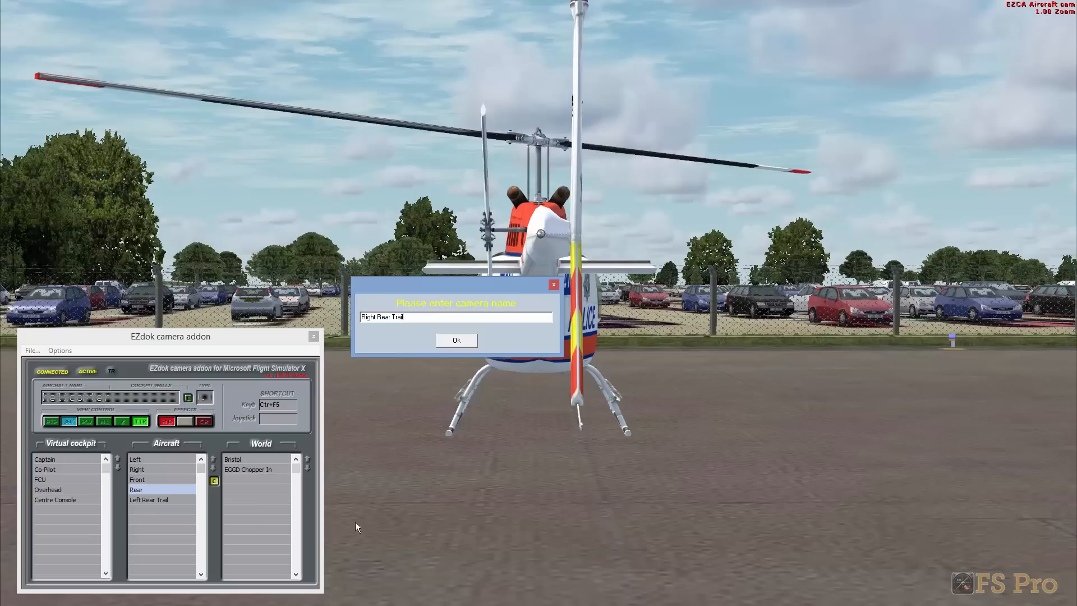
click(457, 341)
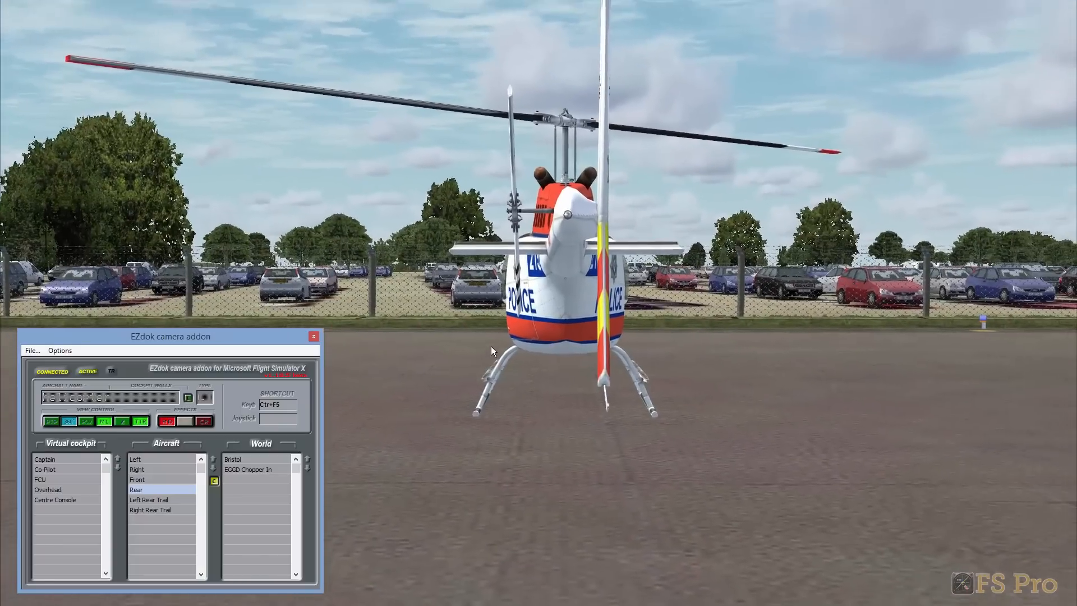
Position the Right Rear Trail camera above, behind and to the right of the helicopter
click(491, 346)
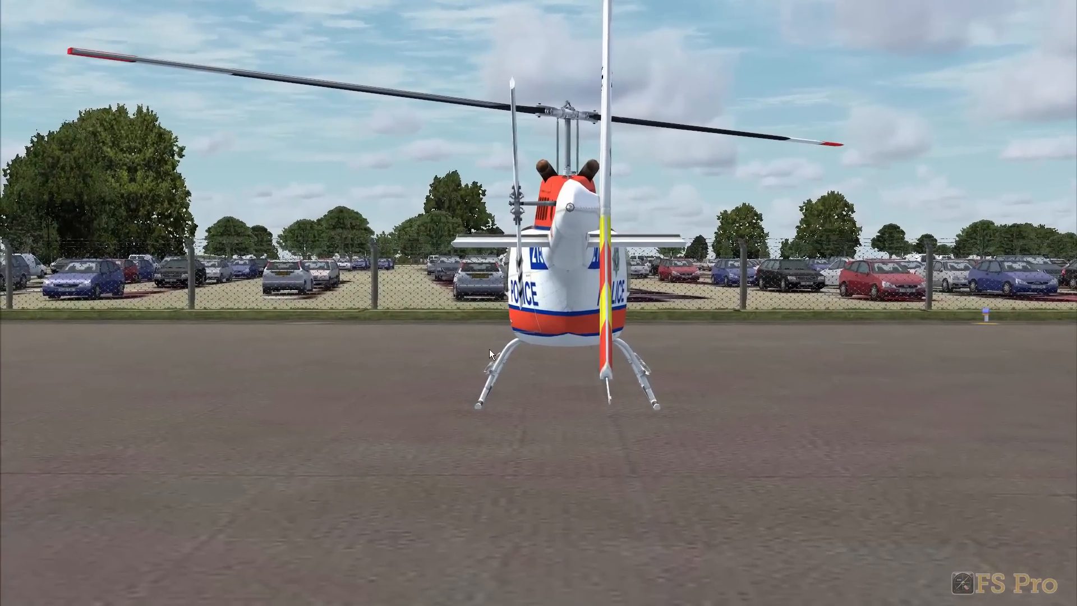
key(Right)
drag(485, 350, 406, 359)
key(shift+Return)
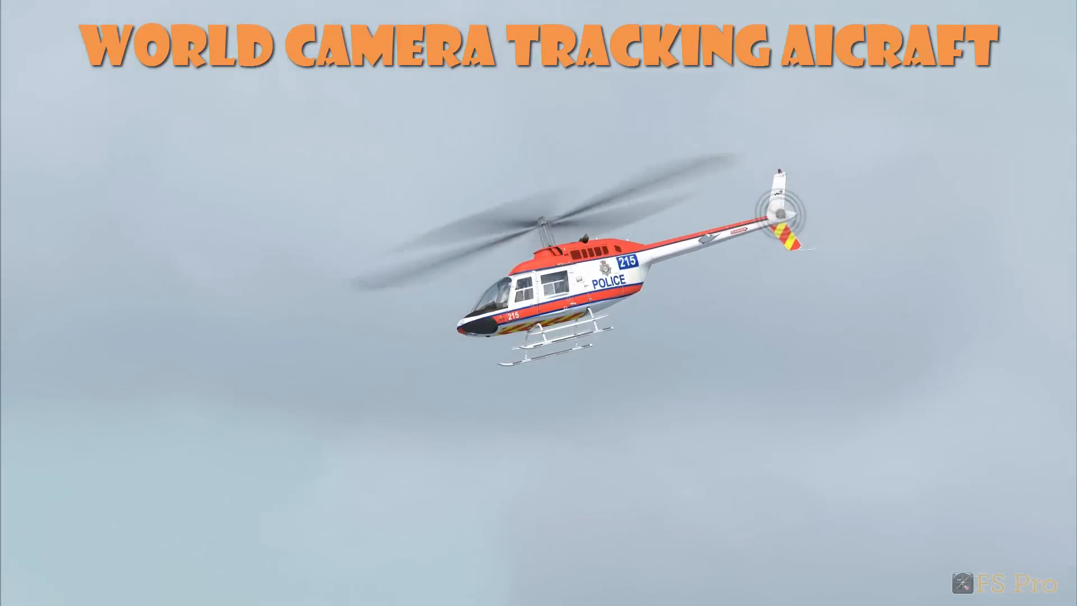
Zoom the world camera out while it tracks the flying helicopter
key(minus)
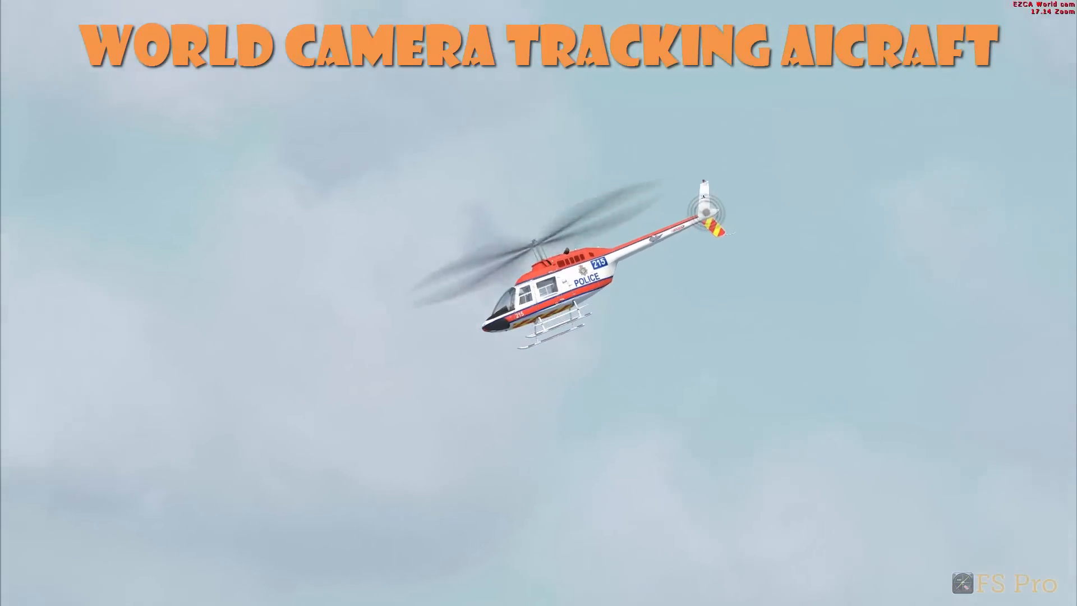
key(minus)
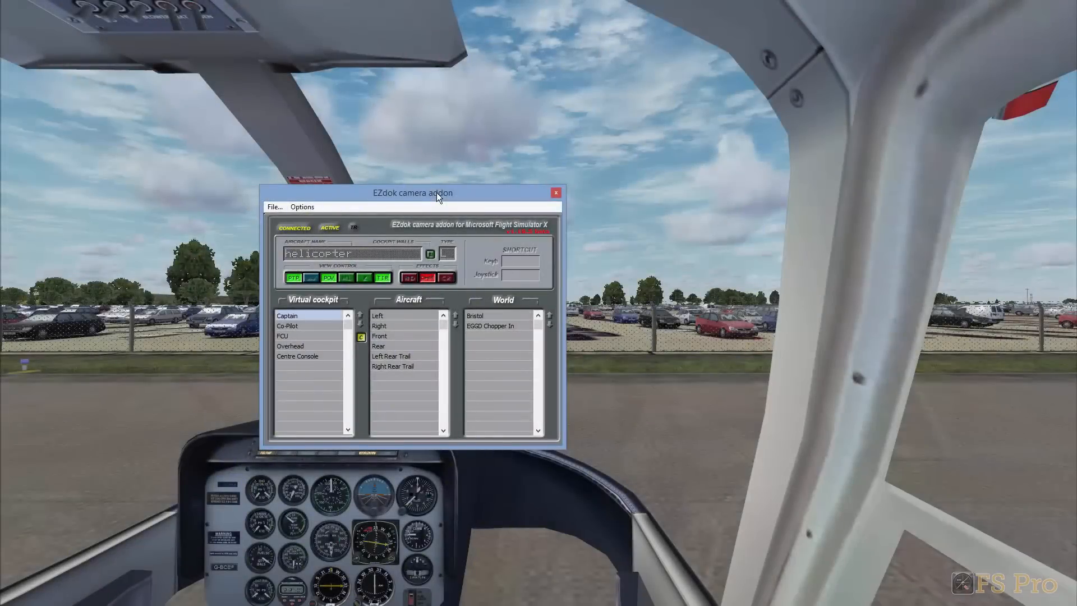
Step through the Co-Pilot, Overhead and Centre Console cockpit views and return to the Captain view
click(308, 328)
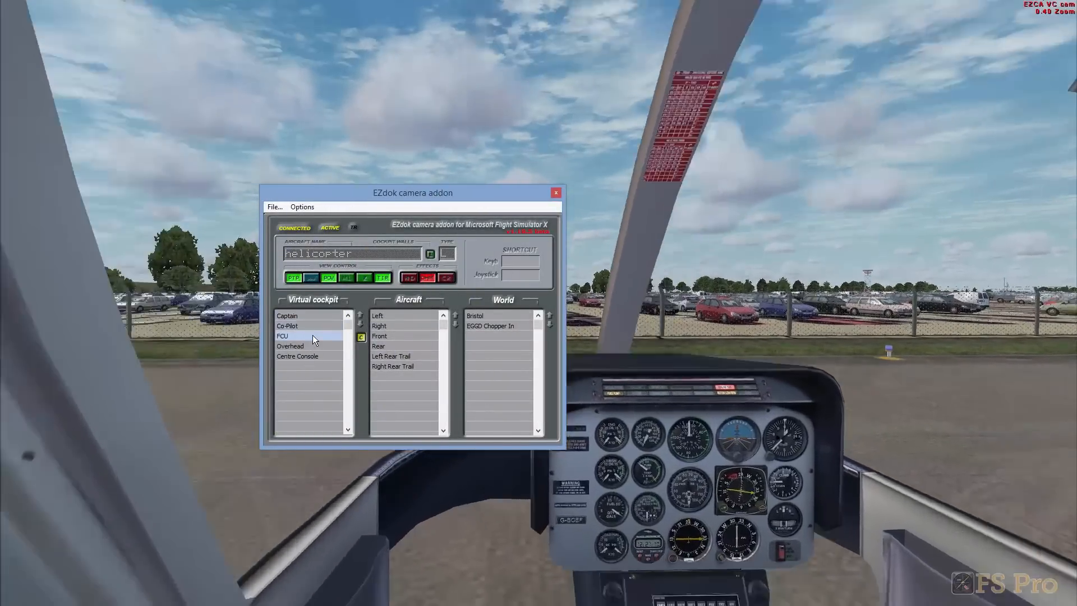
click(315, 346)
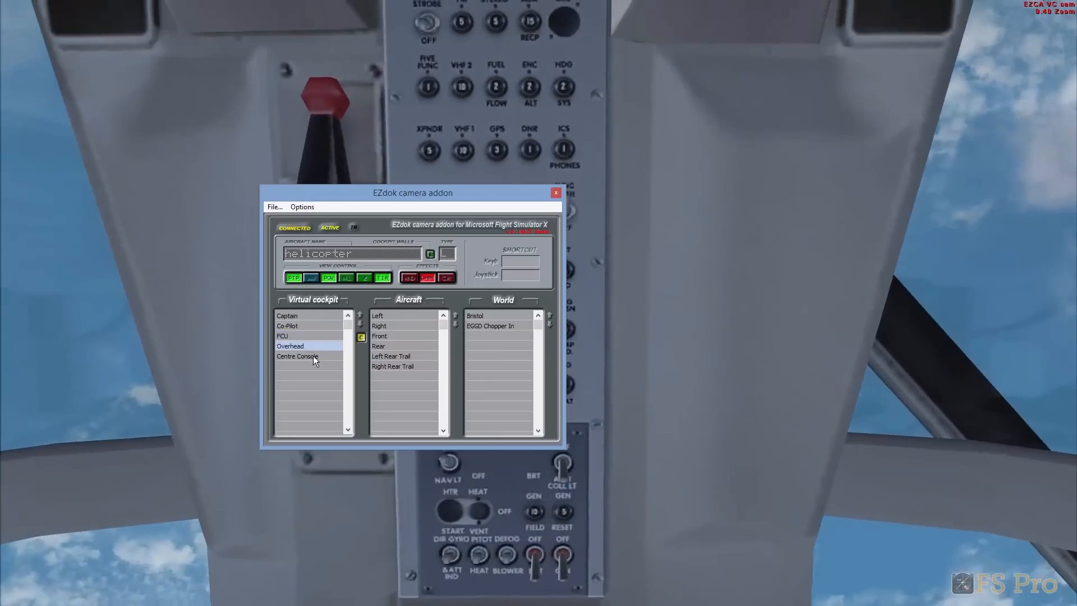
click(313, 356)
click(305, 316)
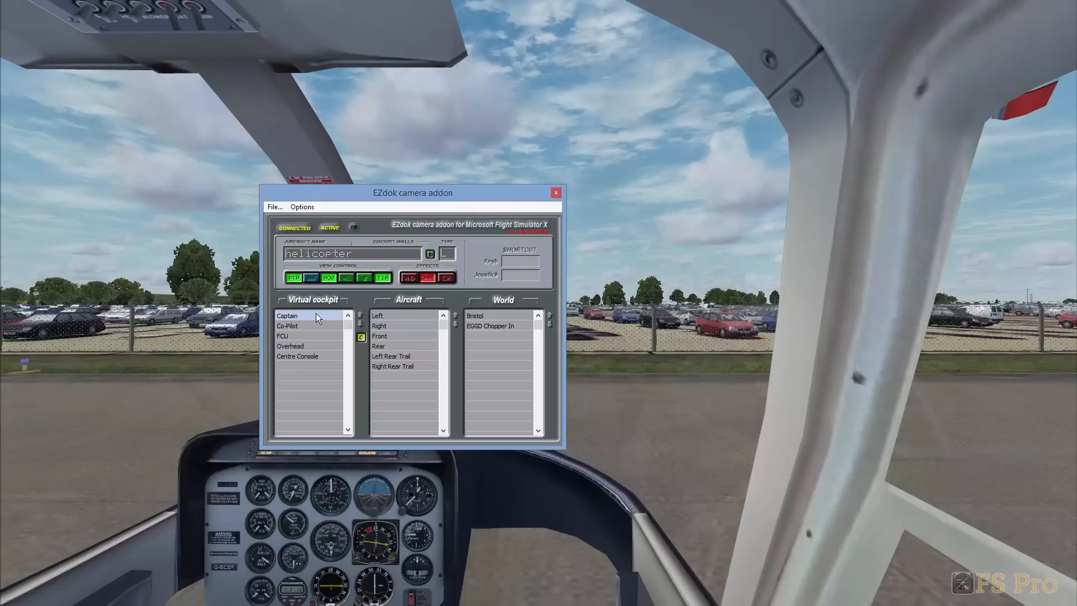
Preview the Left, Right, Front, Rear, Left Rear Trail and Right Rear Trail aircraft cameras in turn
click(401, 318)
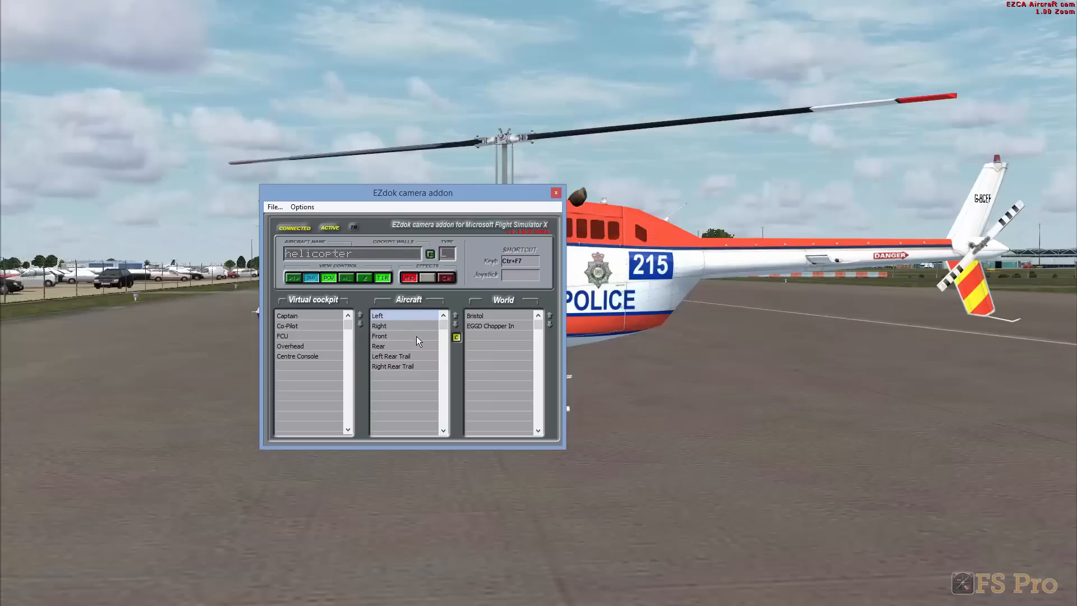
click(412, 327)
click(407, 335)
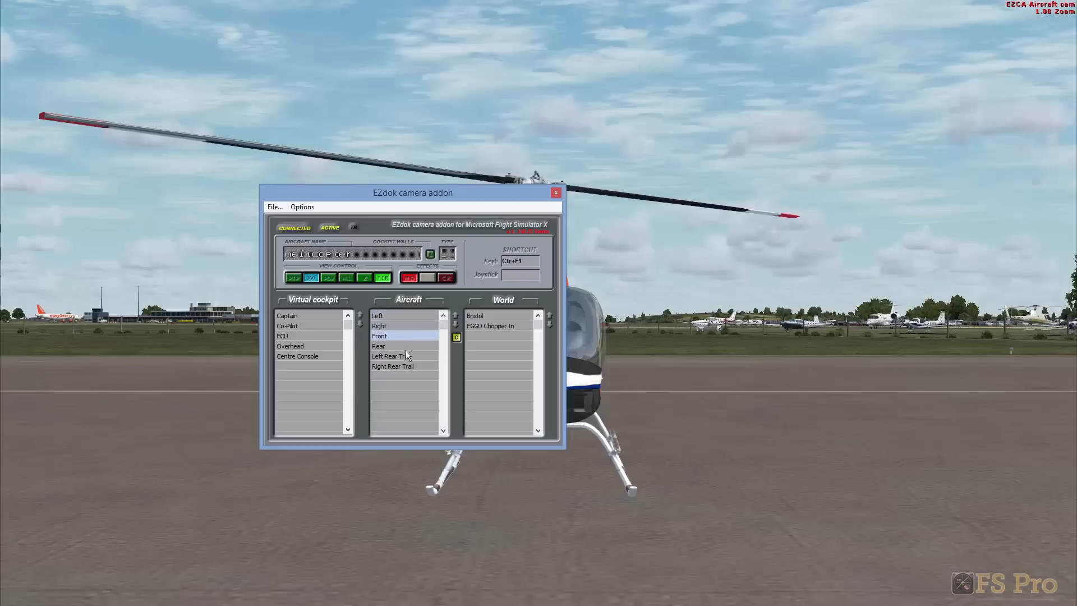
click(404, 345)
click(413, 356)
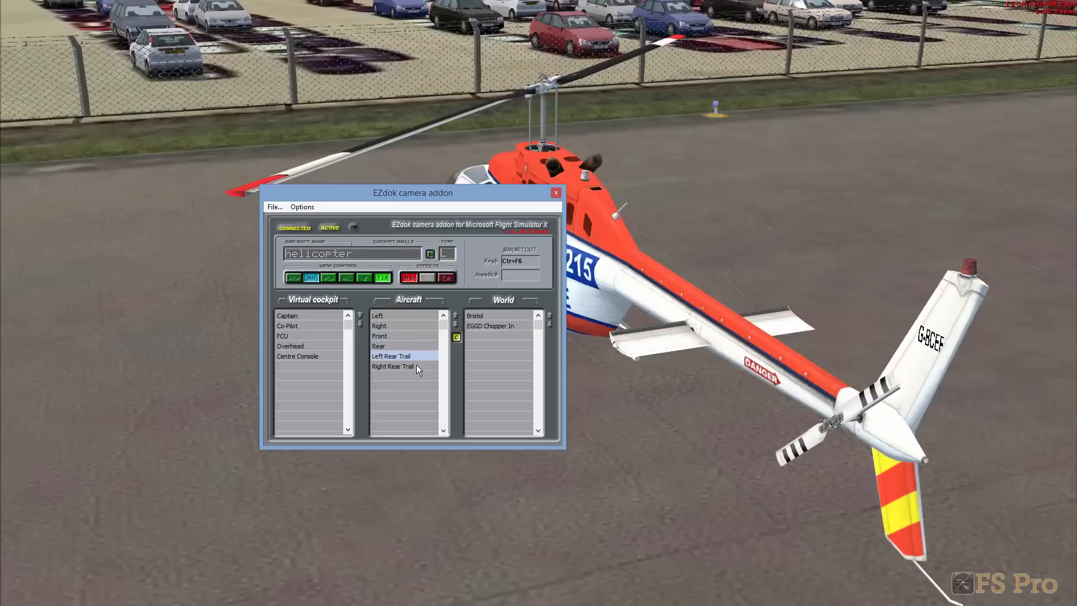
click(416, 365)
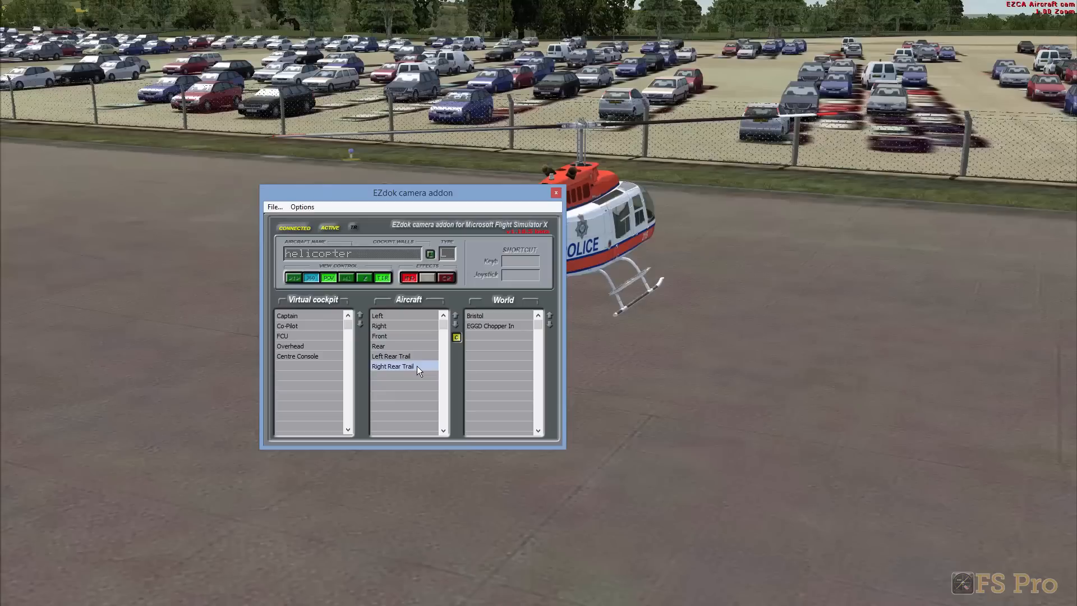
Assign F9 as the keyboard shortcut for the Captain virtual cockpit camera
click(308, 315)
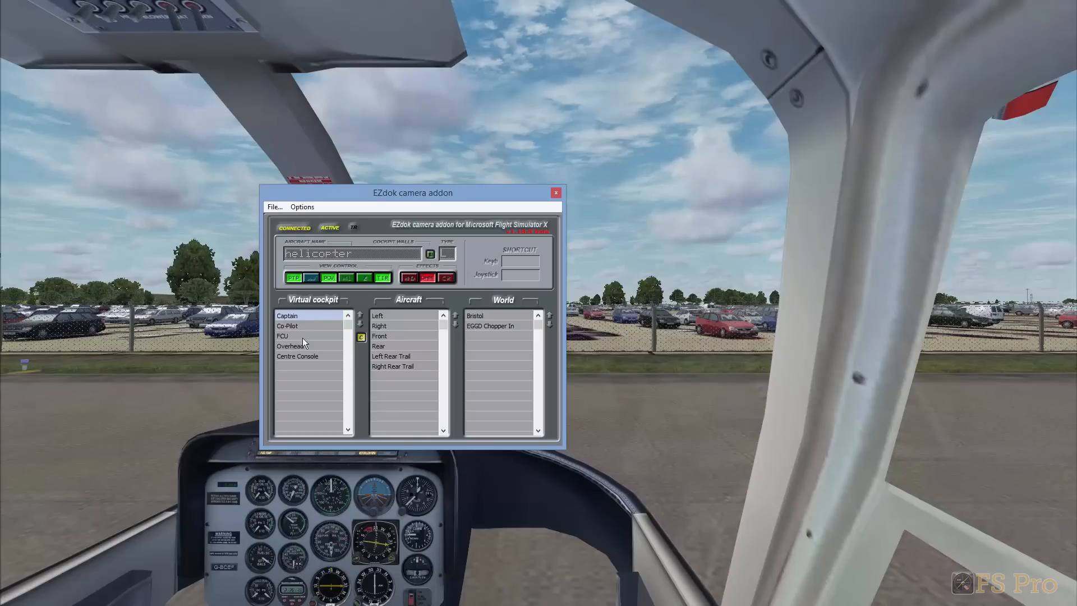
click(318, 316)
click(523, 261)
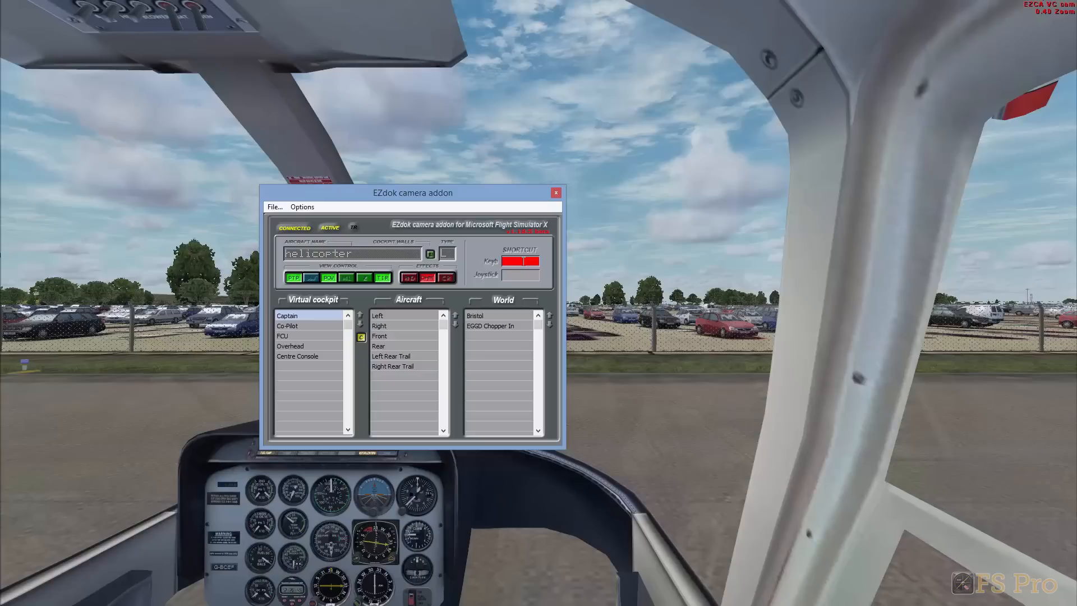
key(F9)
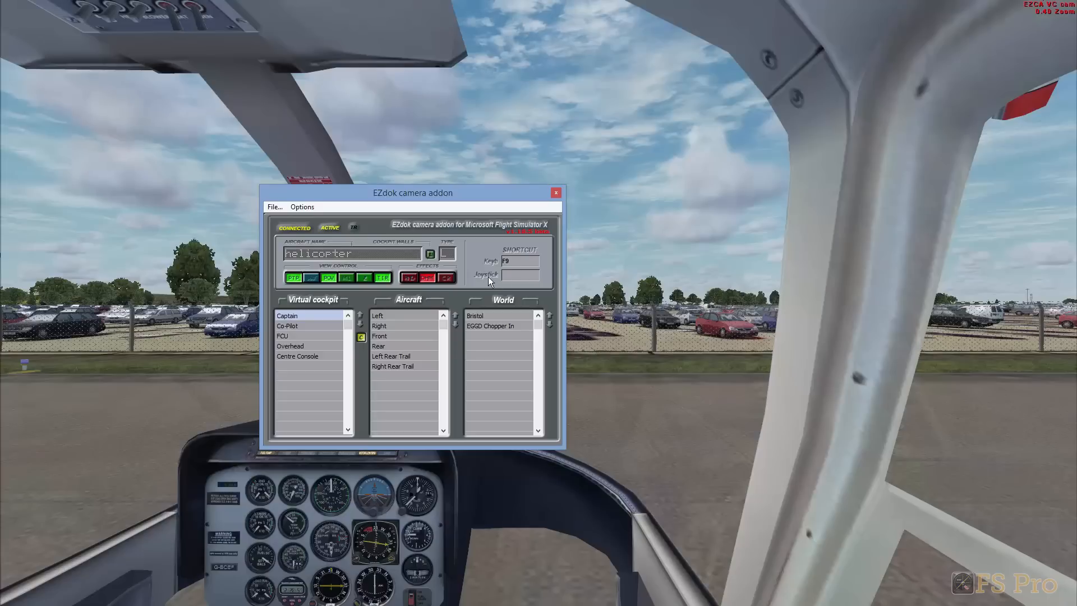
Assign the keyboard shortcut F1 to the Overhead camera and F3 to the FCU camera
click(326, 345)
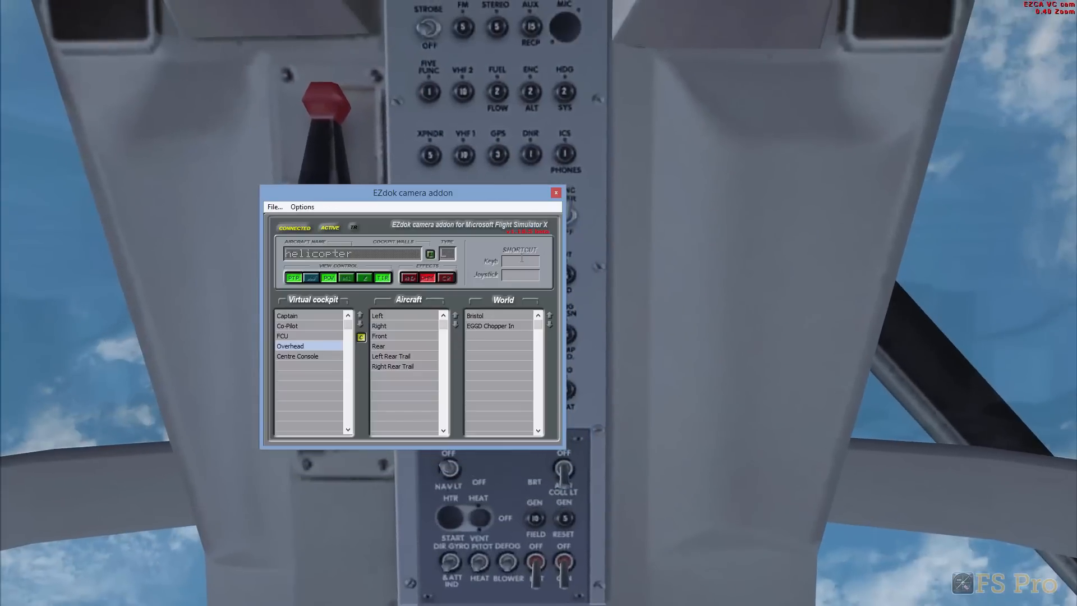
click(522, 261)
key(F1)
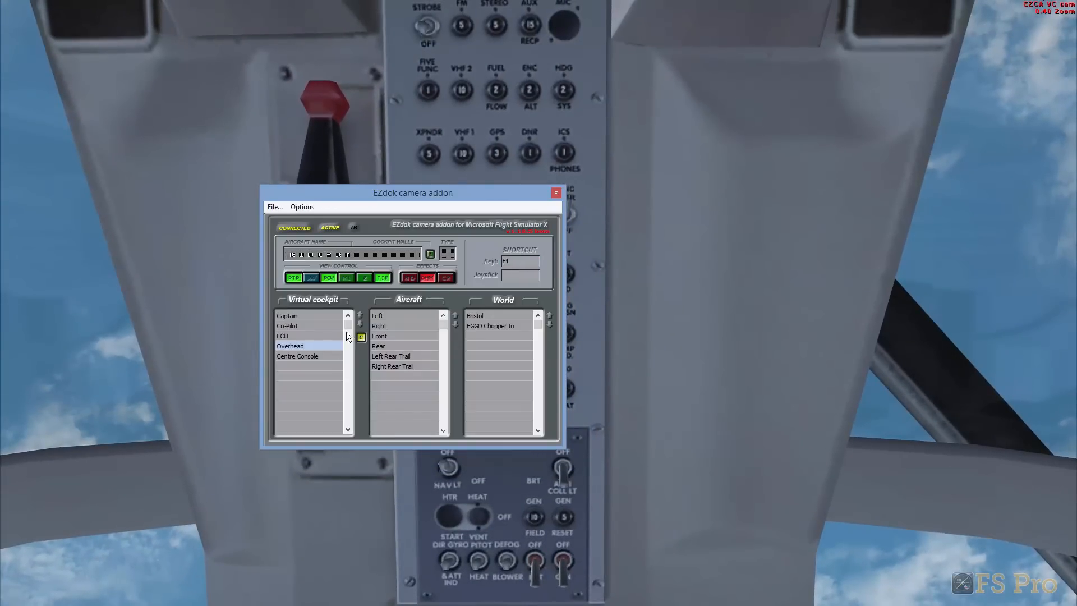
click(313, 335)
click(522, 261)
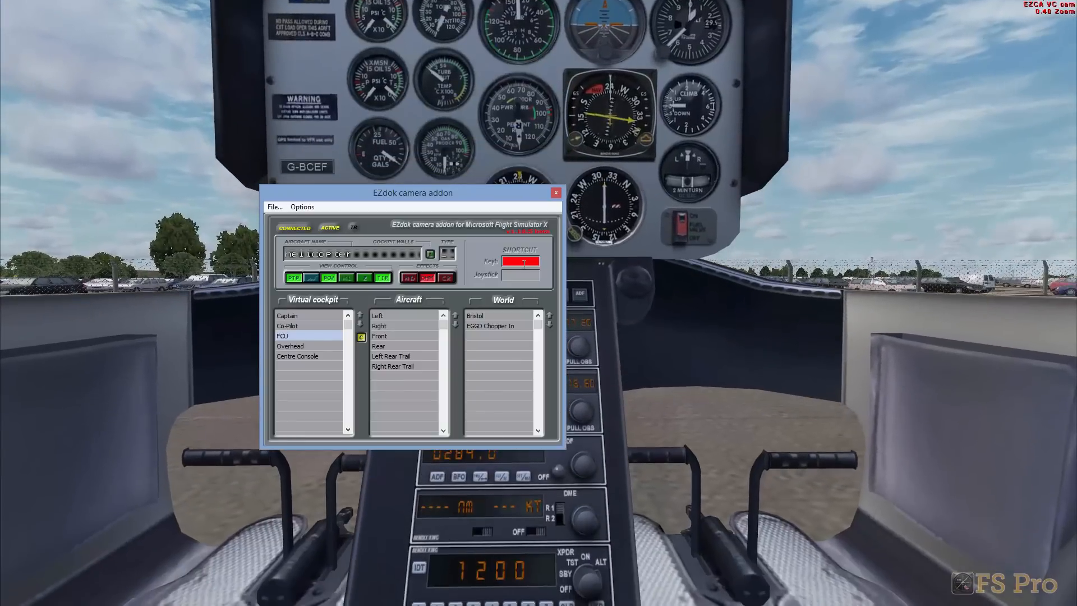
key(F3)
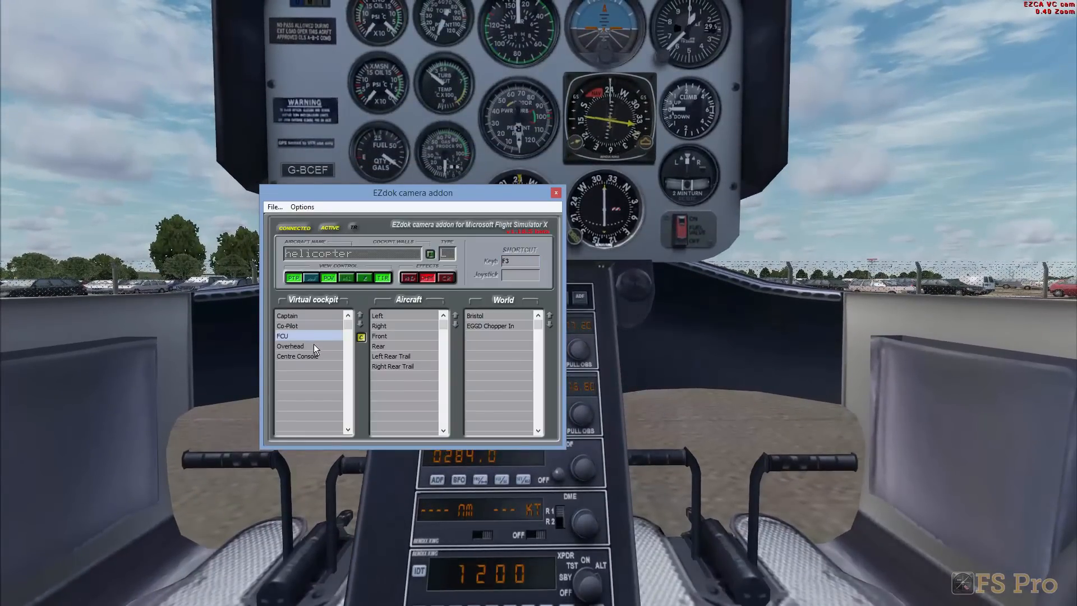
Assign the keyboard shortcut F6 to the Centre Console camera and F8 to the Co-Pilot camera
click(303, 356)
click(524, 262)
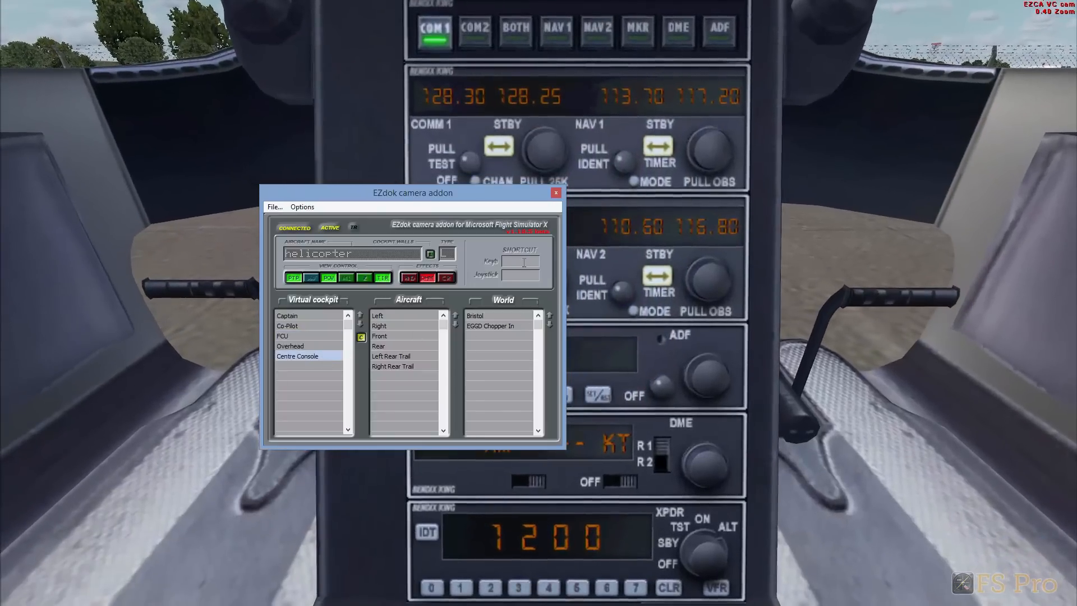
key(F6)
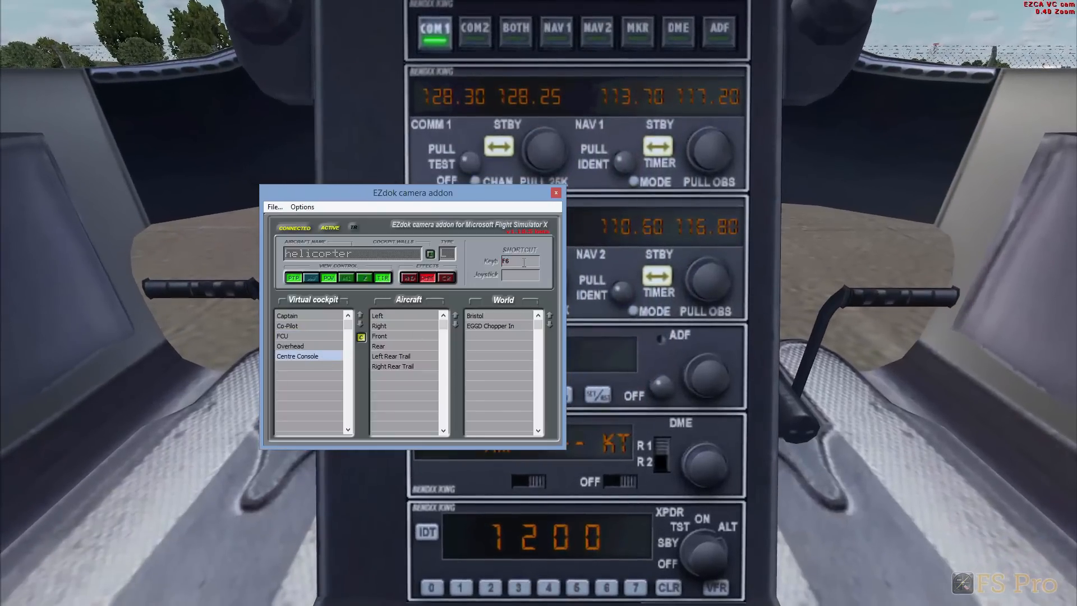
click(308, 325)
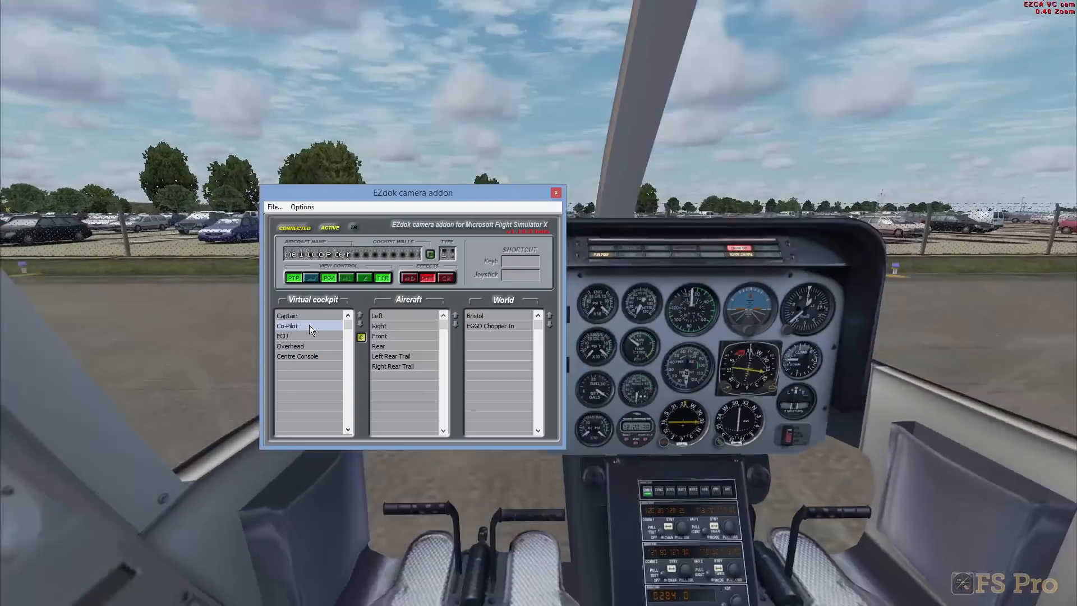
click(523, 264)
key(F8)
Check the shortcuts of the virtual cockpit cameras from Captain down to Centre Console, and close the camera window
click(312, 314)
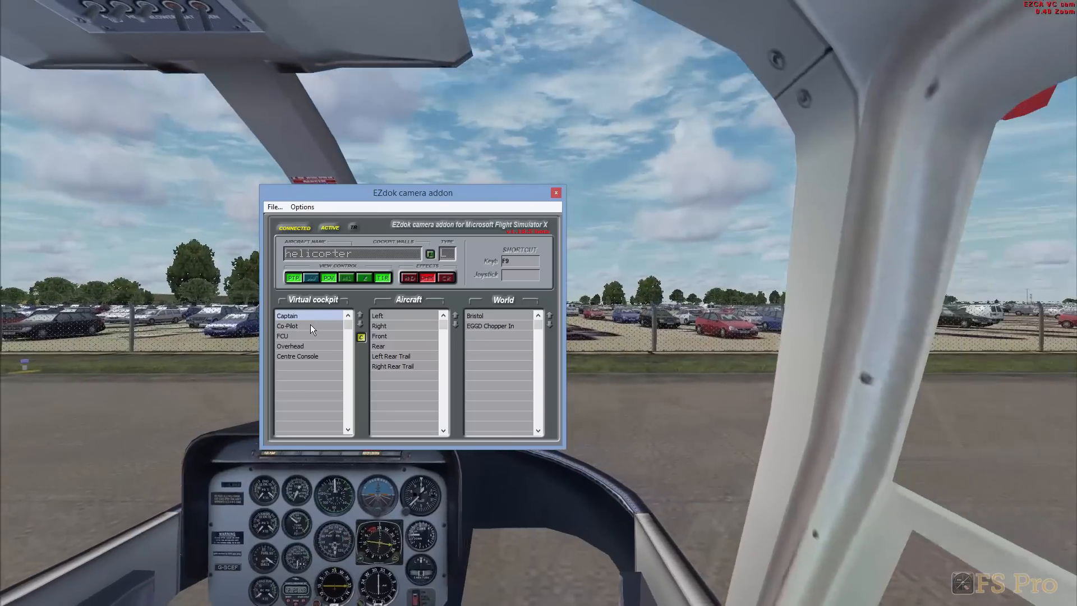
click(311, 325)
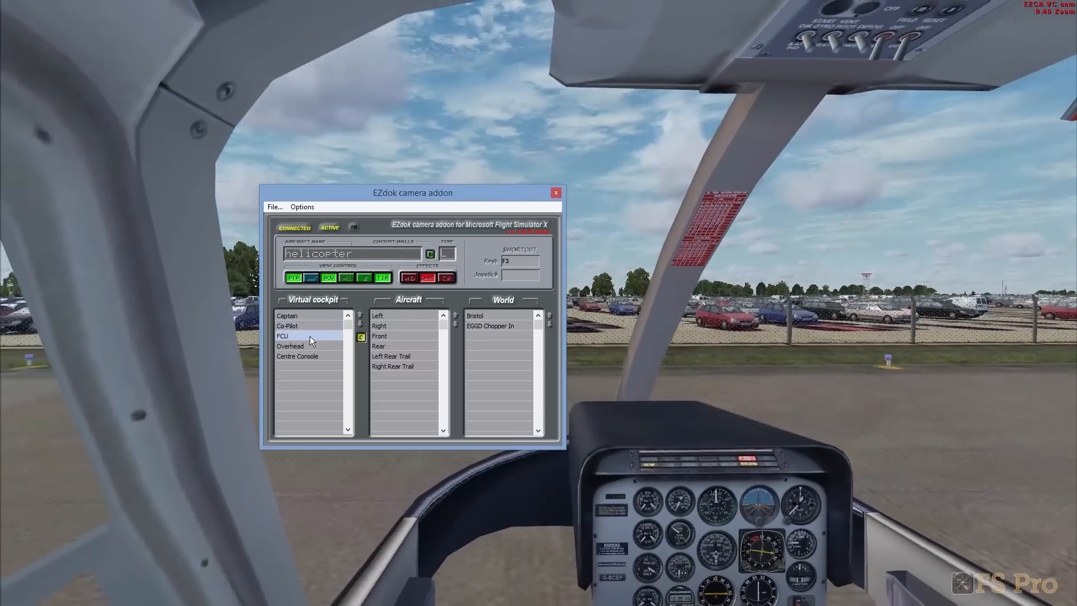
click(312, 346)
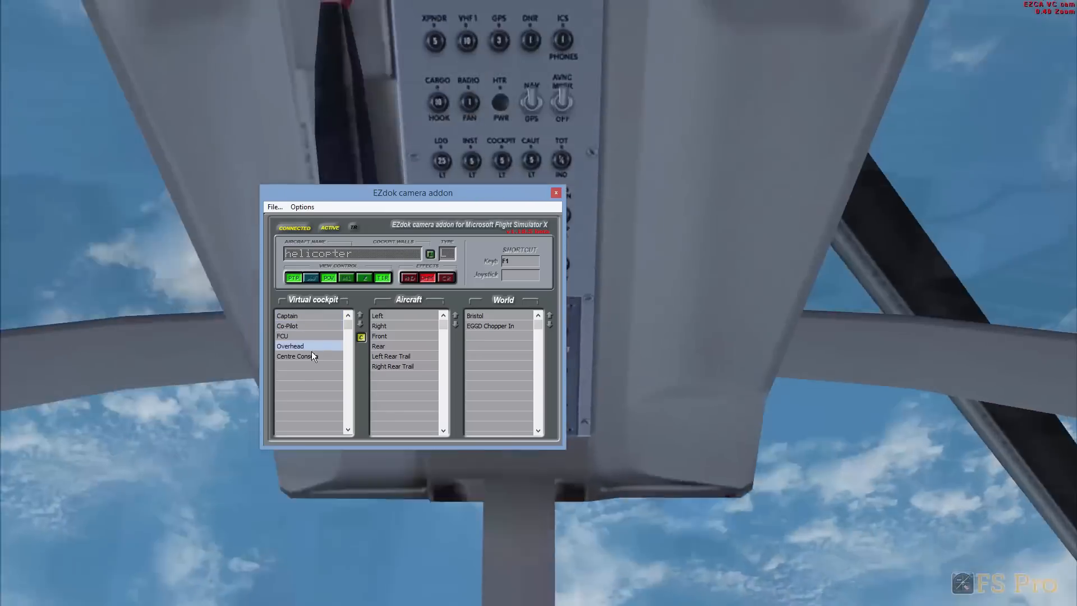
click(315, 357)
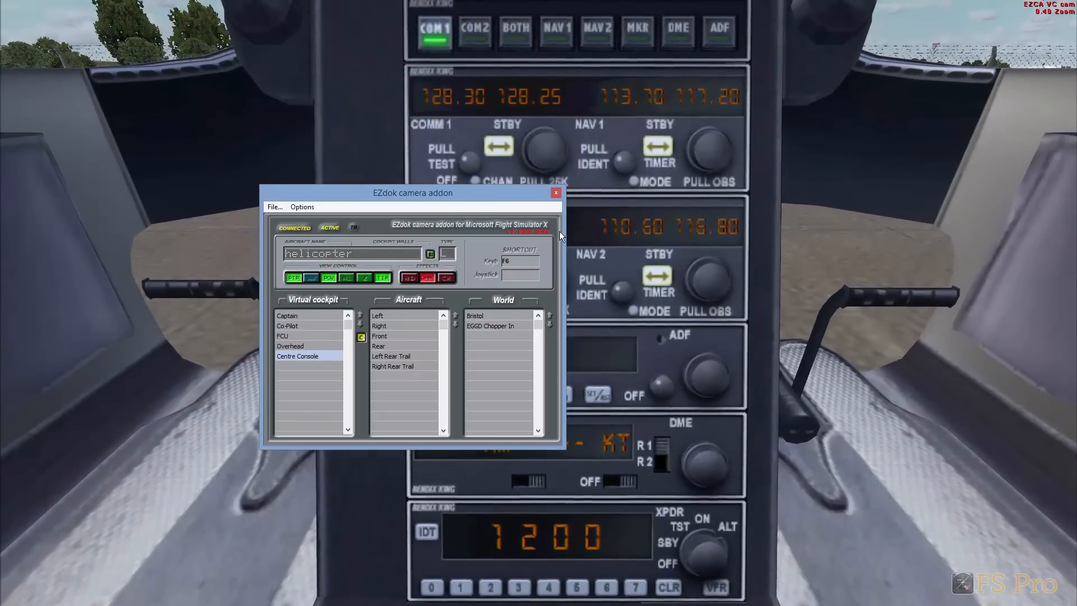
click(555, 193)
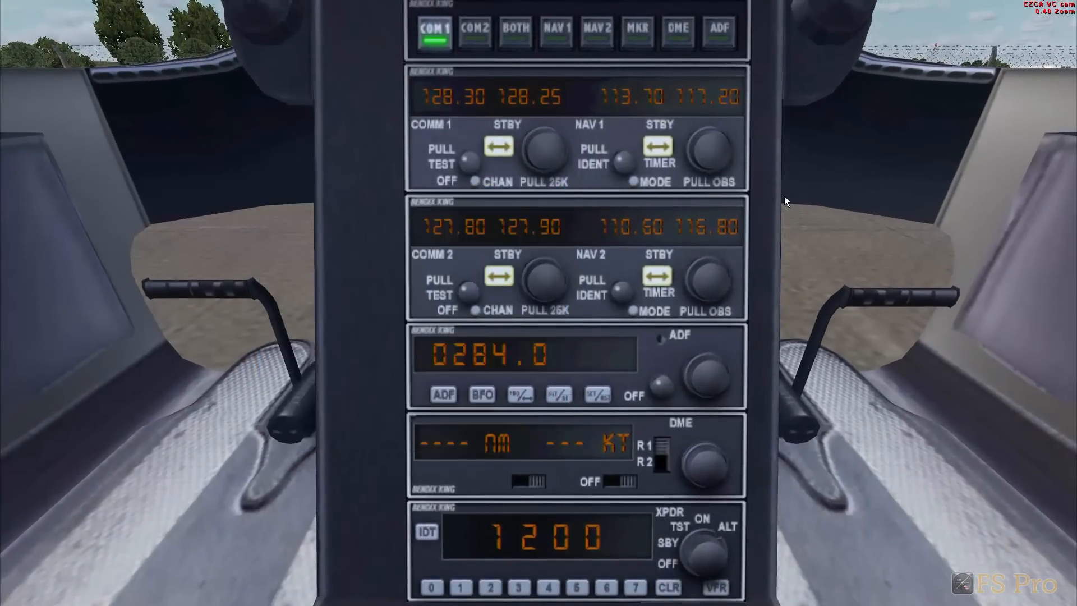
Test the assigned shortcuts by switching between the cockpit cameras, including the Overhead and Co-Pilot views
key(F1)
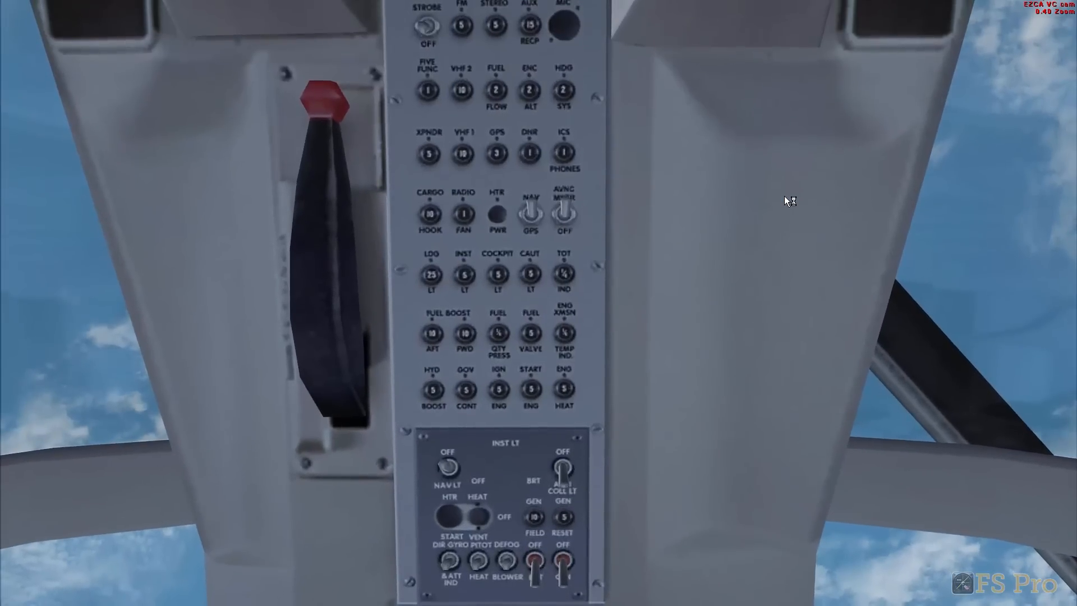
key(F6)
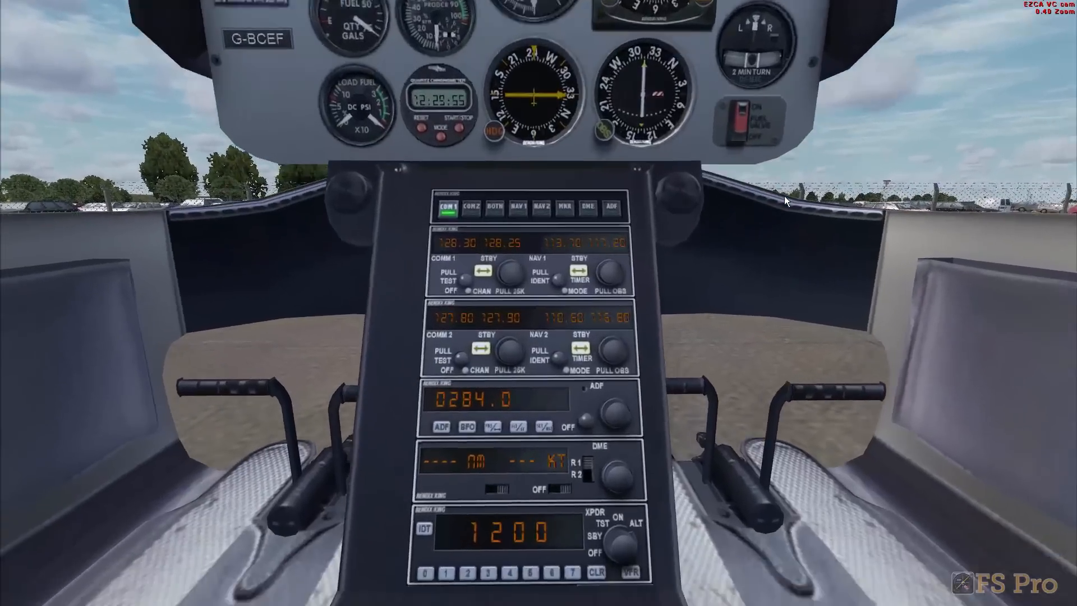
key(F2)
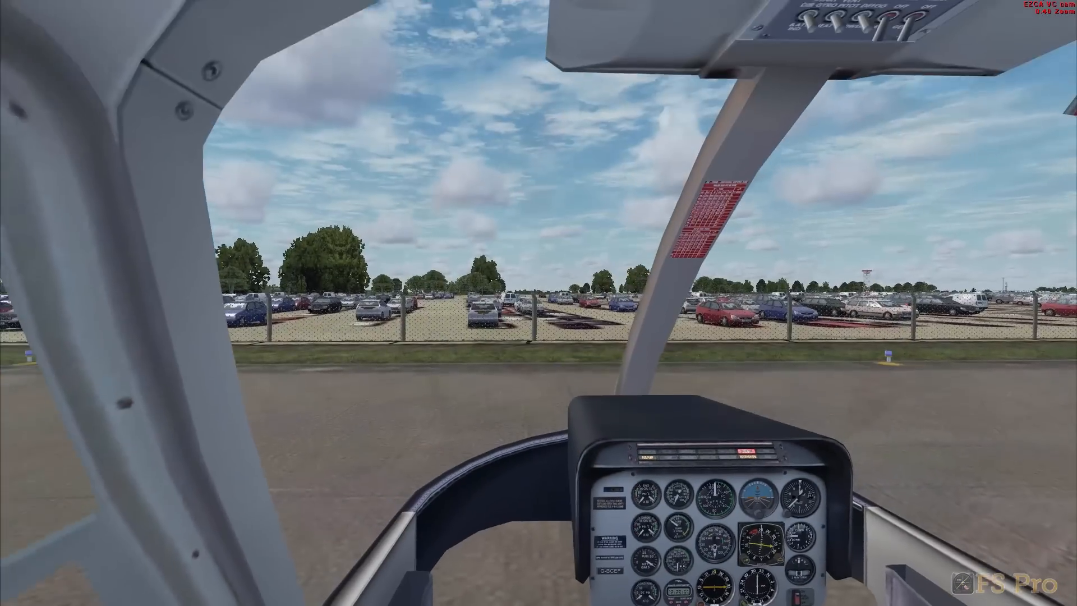
key(F3)
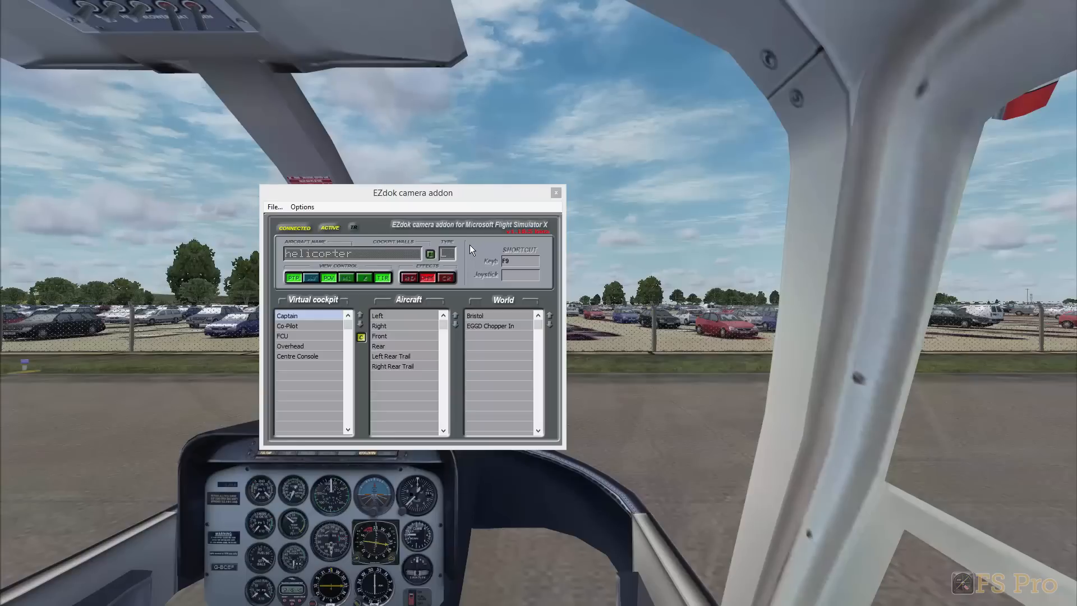
Open the general settings and try the mouse smoothing control for the virtual cockpit
click(387, 196)
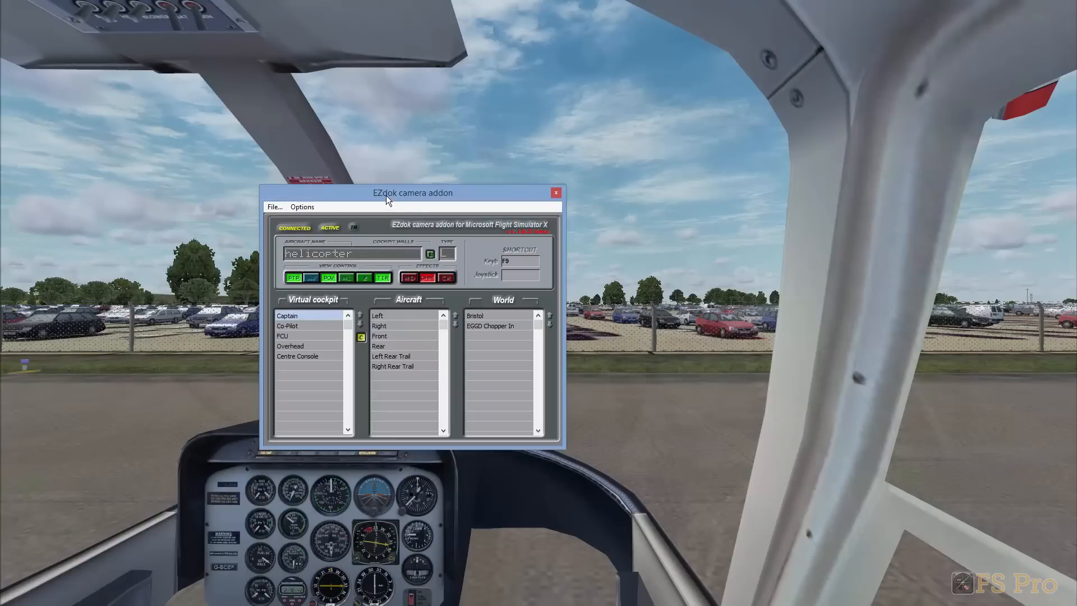
click(302, 207)
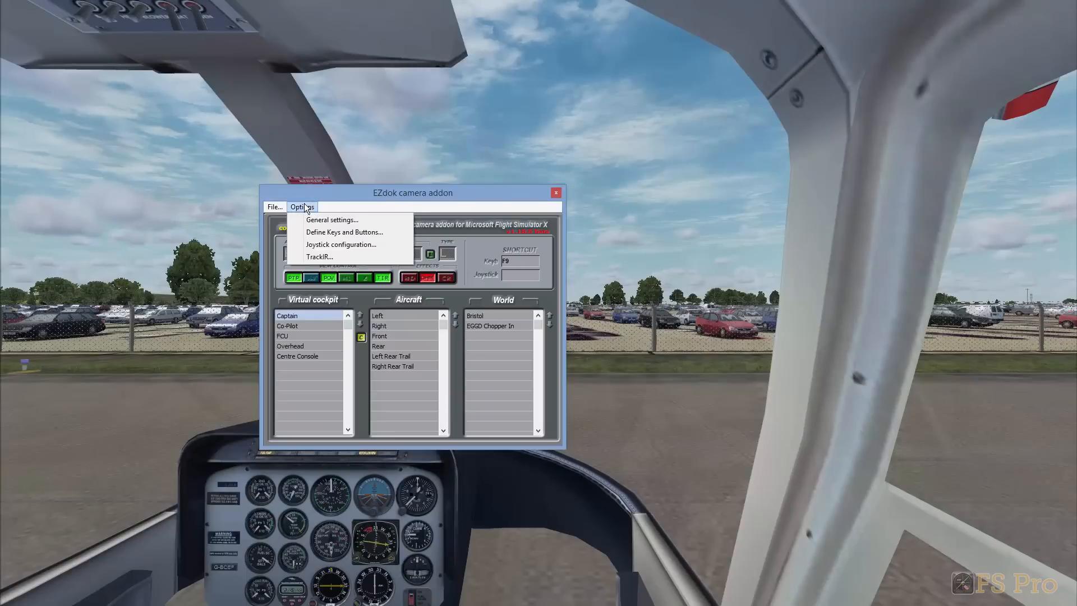
click(335, 220)
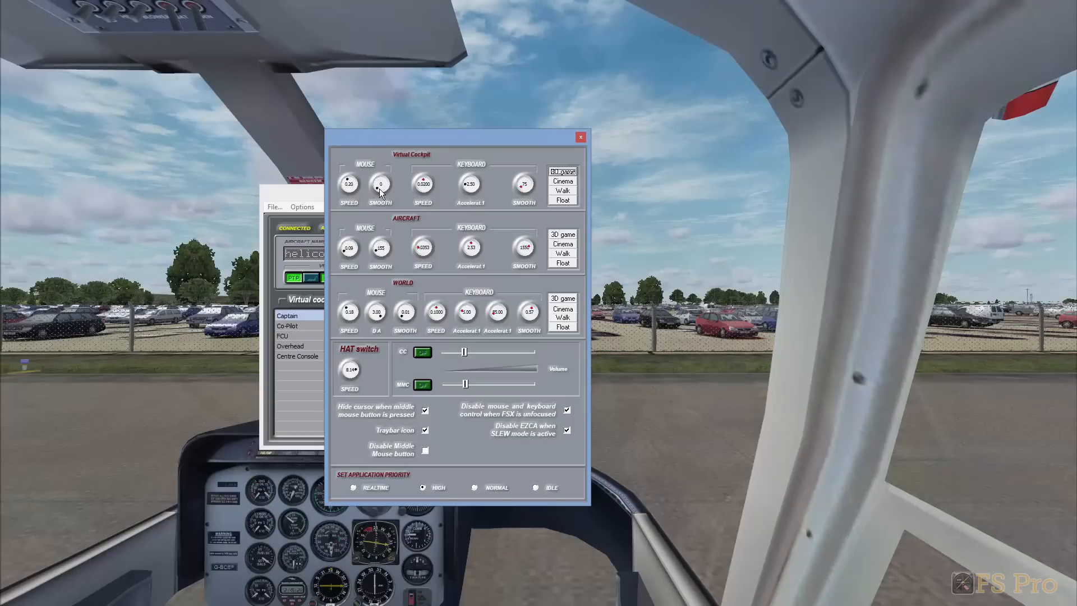
drag(377, 189, 385, 204)
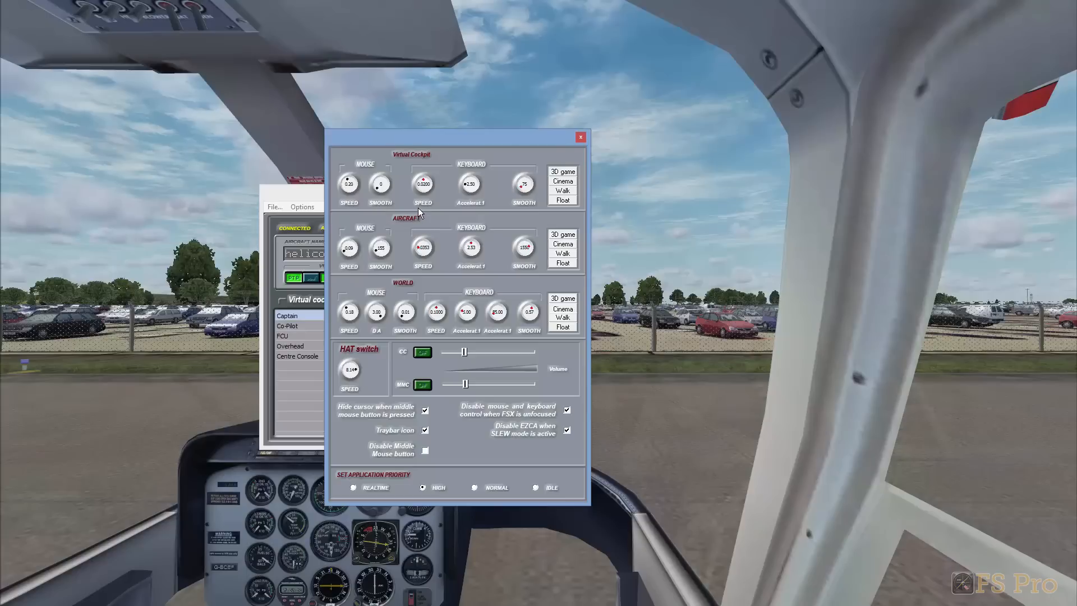
Try the Cinema, Walk and Float movement presets for the virtual cockpit and return to the 3D game preset
click(567, 173)
click(568, 182)
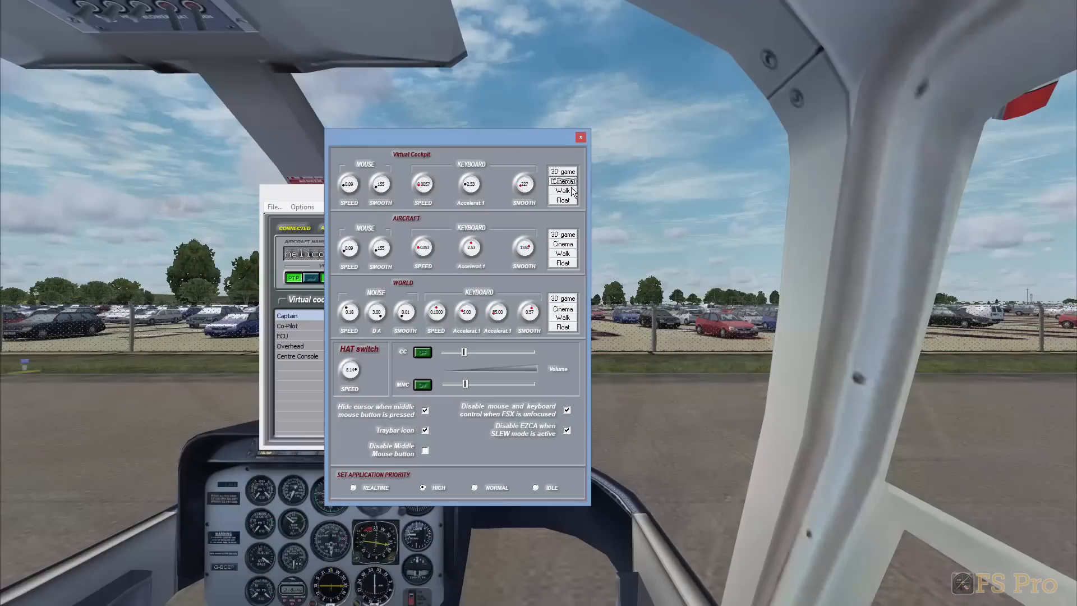
click(572, 191)
click(572, 201)
click(567, 172)
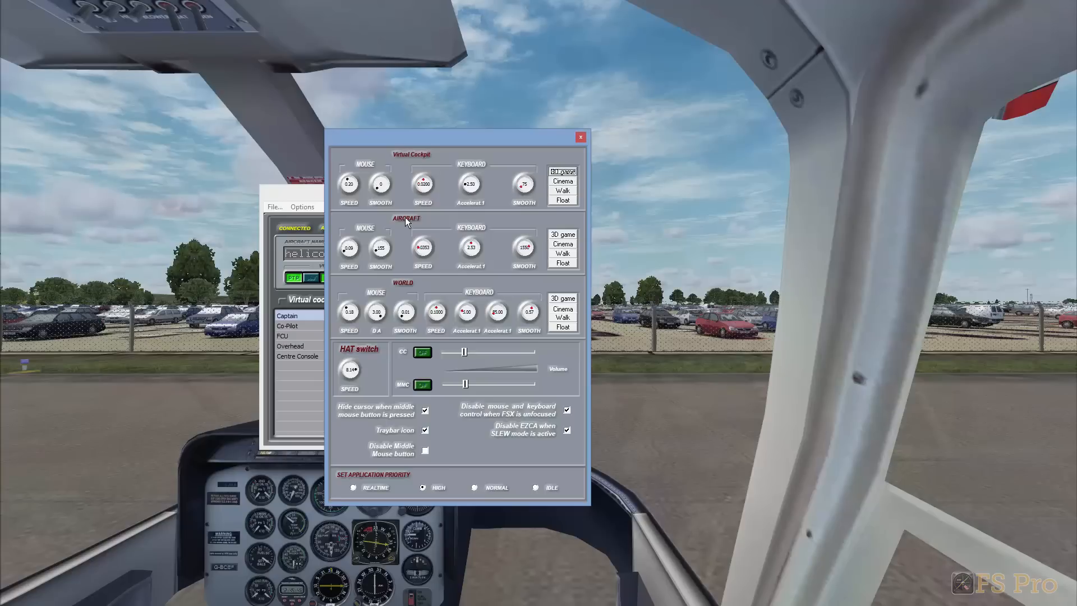
Try the virtual cockpit mouse smoothing and the CC sound switch, leaving the sound on, and close the general settings
click(372, 183)
drag(371, 182, 374, 195)
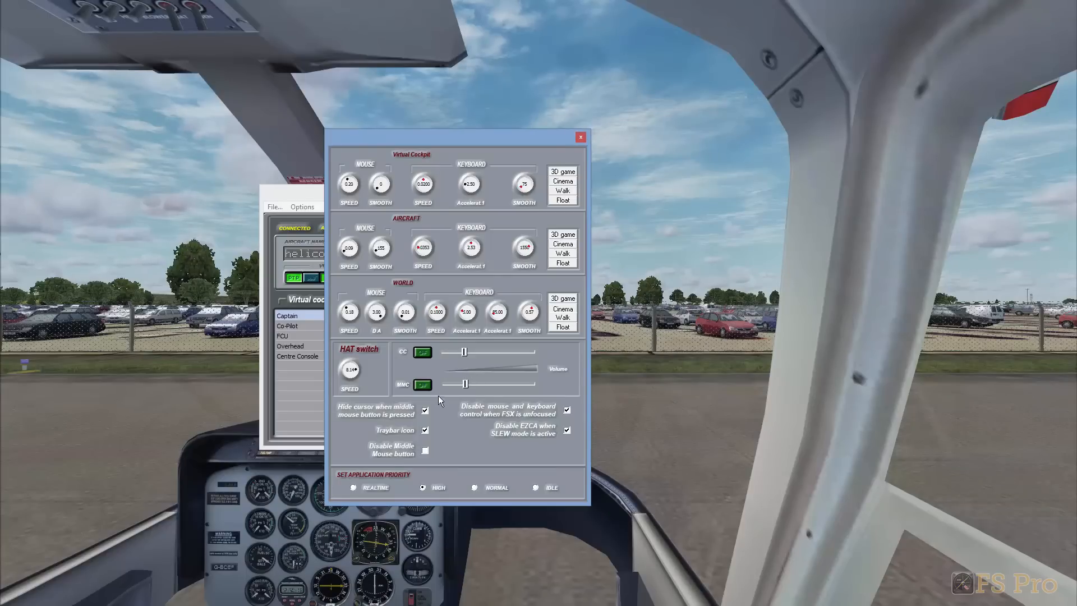
click(423, 353)
click(424, 352)
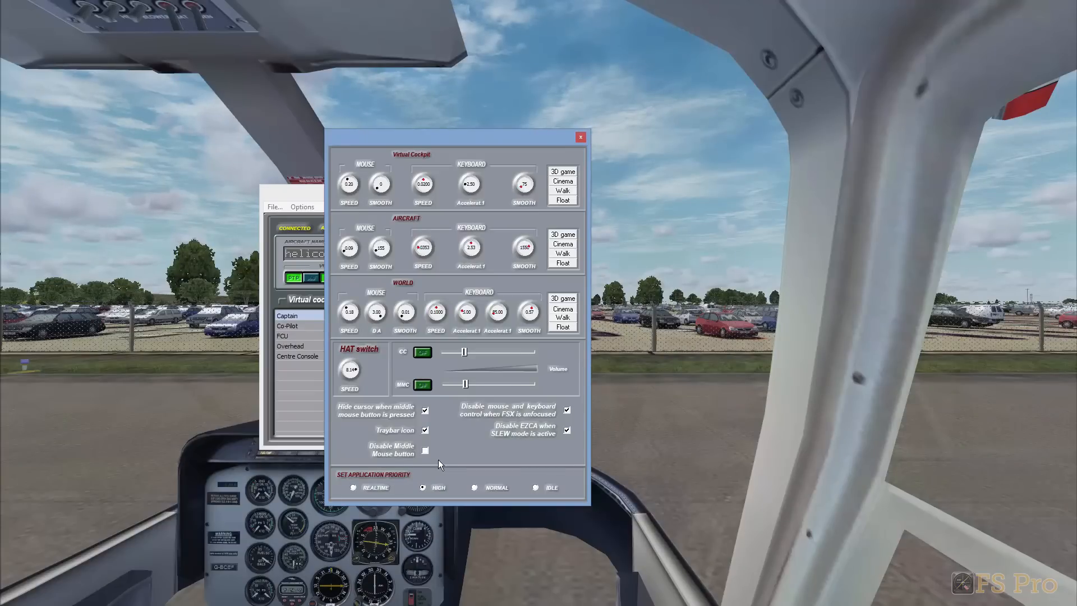
click(580, 138)
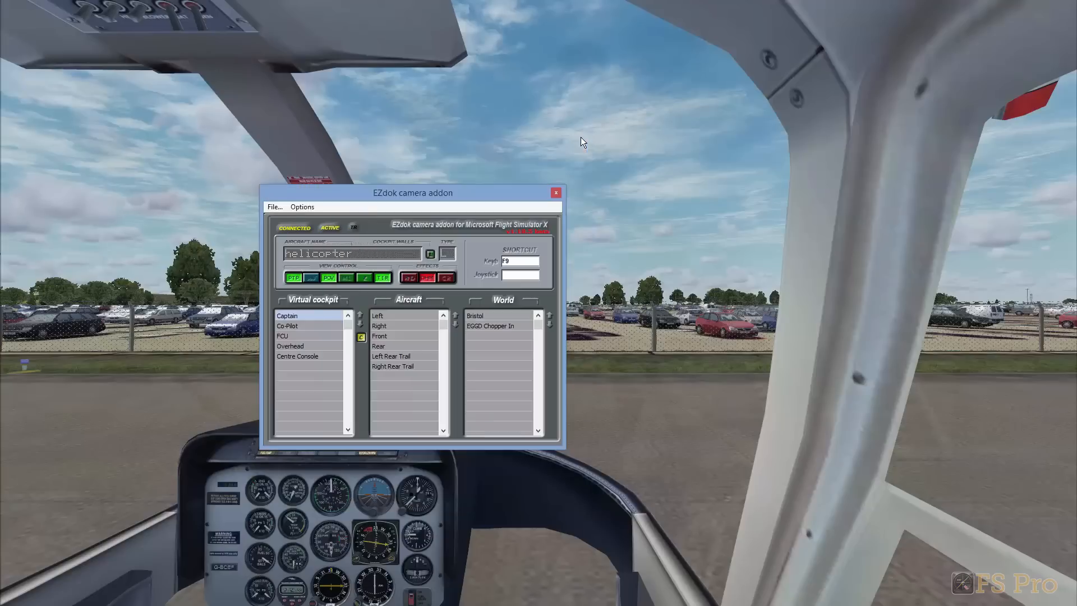
Examine the Captain camera's transition time, shift, G-load and landing effect, ground profile and attack/release settings, closing each dialog
right_click(296, 276)
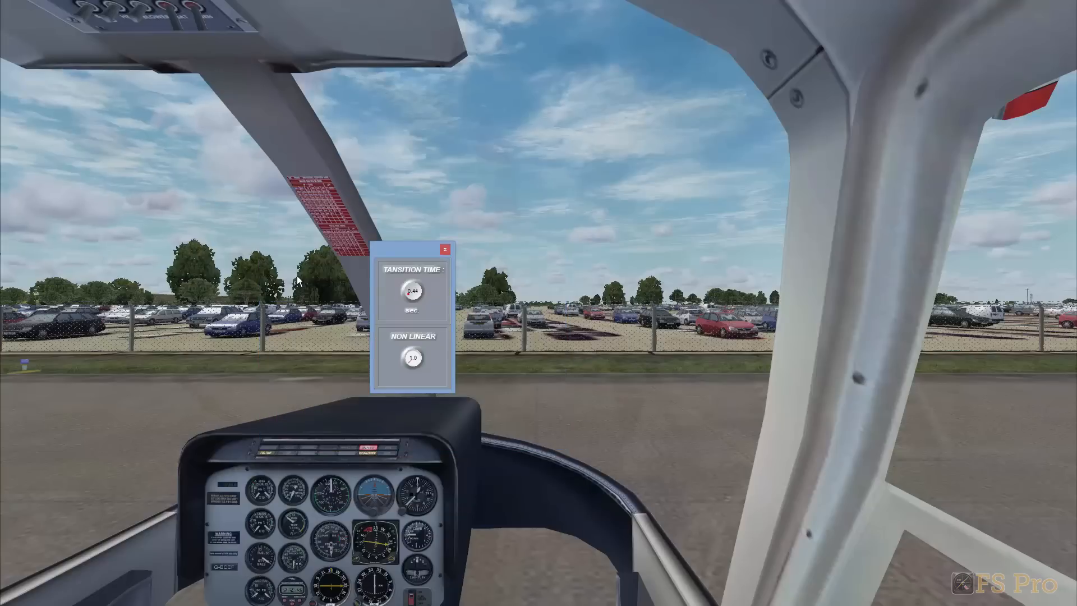
click(445, 250)
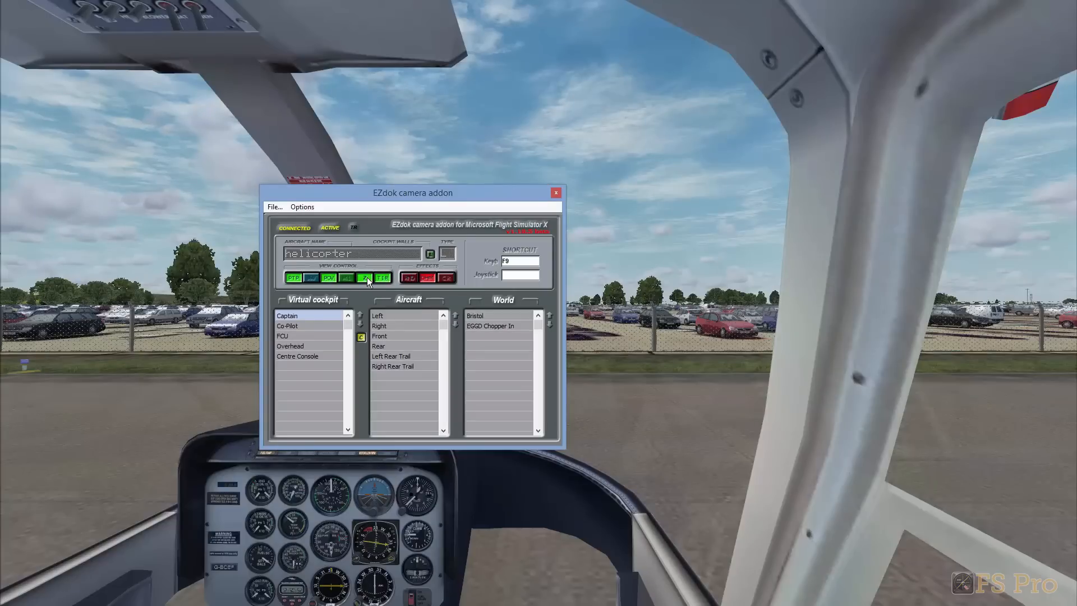
click(351, 277)
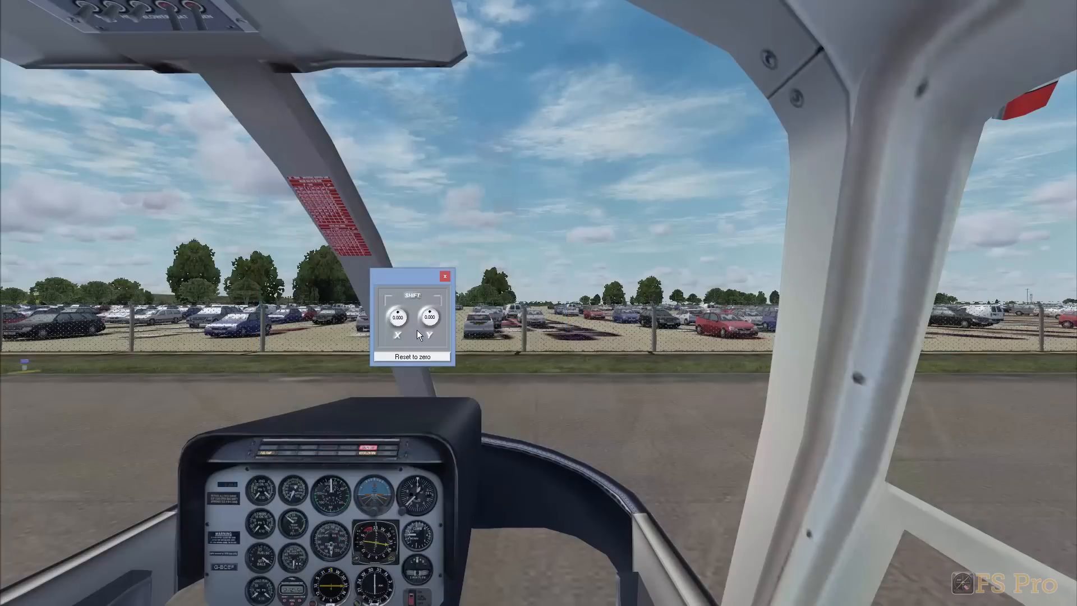
click(444, 276)
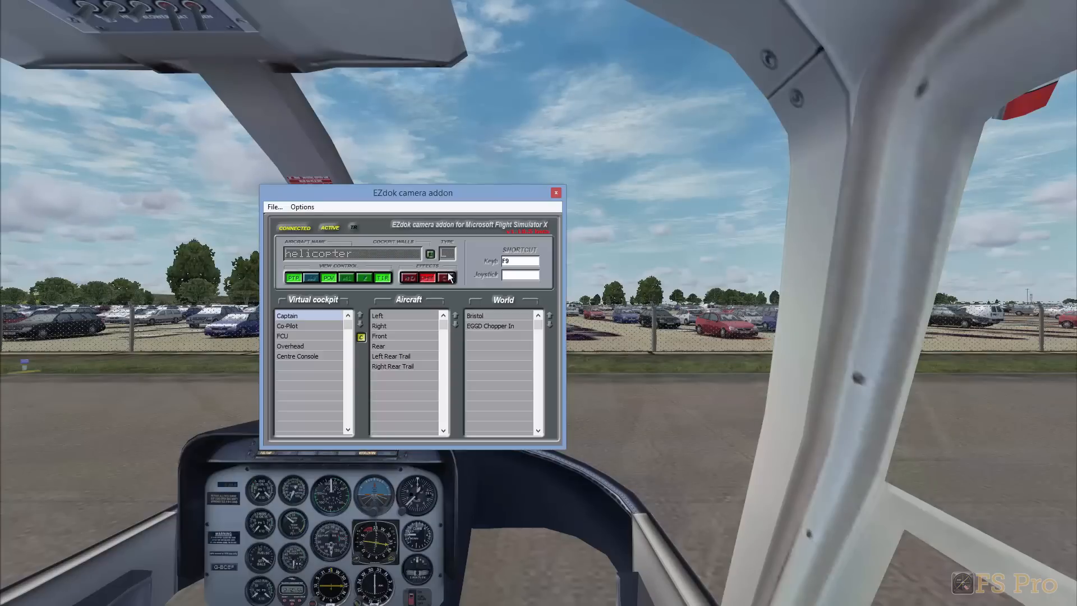
click(310, 278)
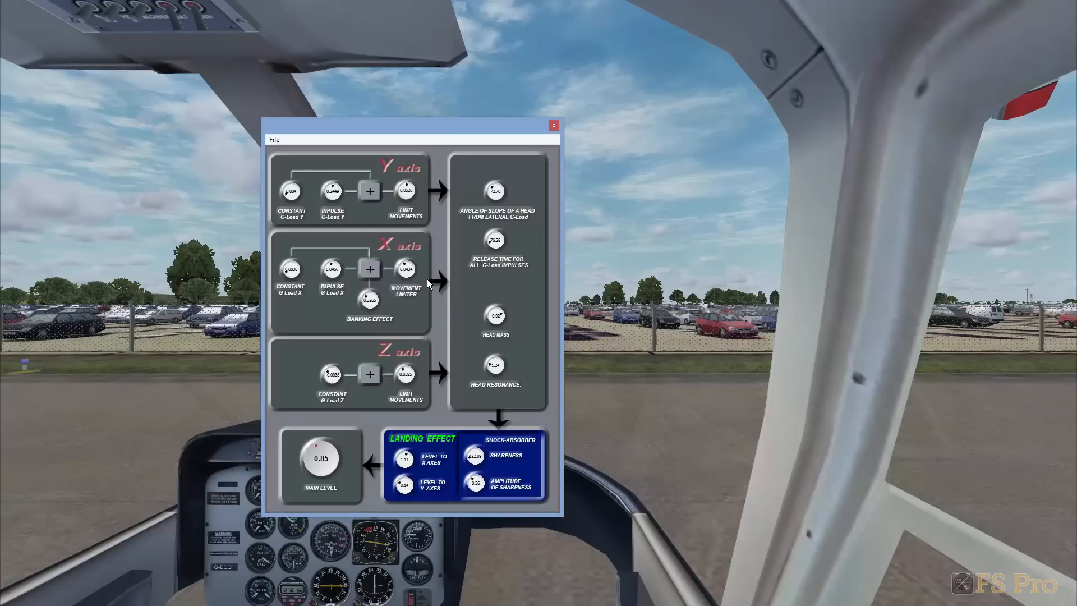
click(555, 126)
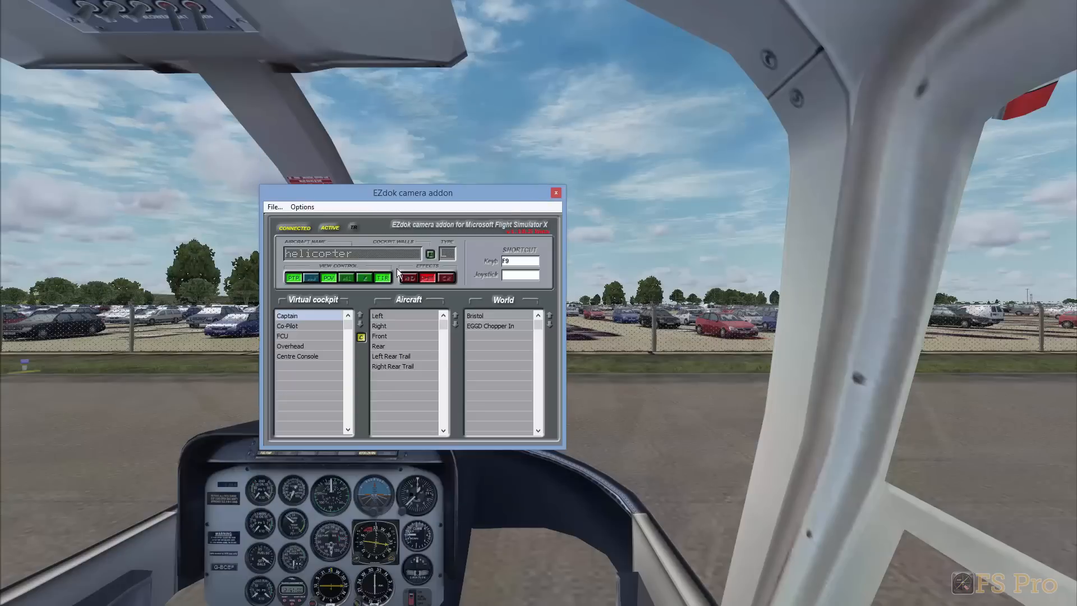
click(411, 278)
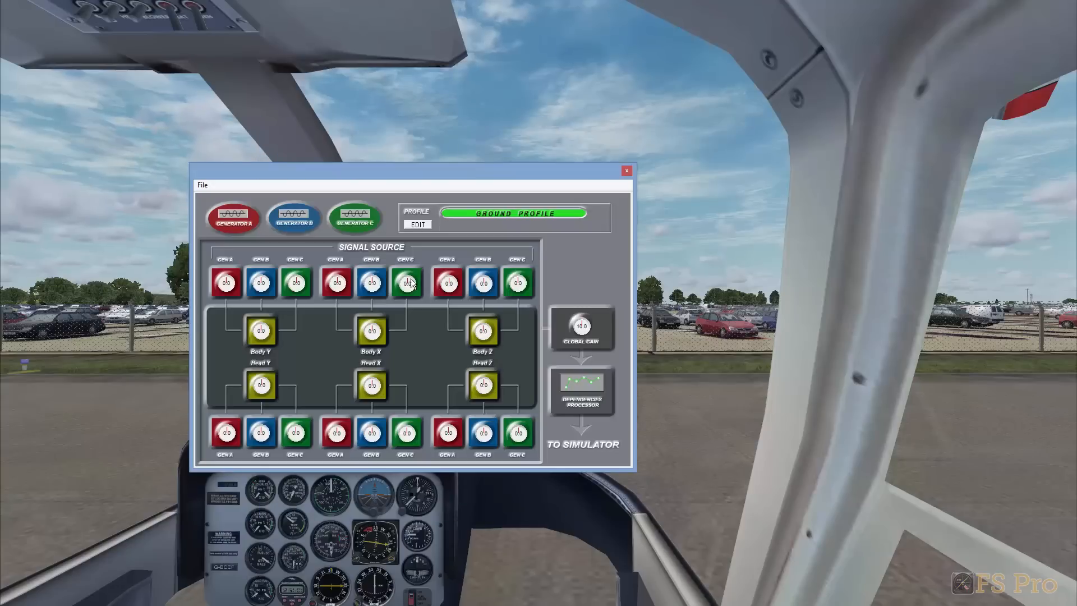
click(626, 170)
click(450, 277)
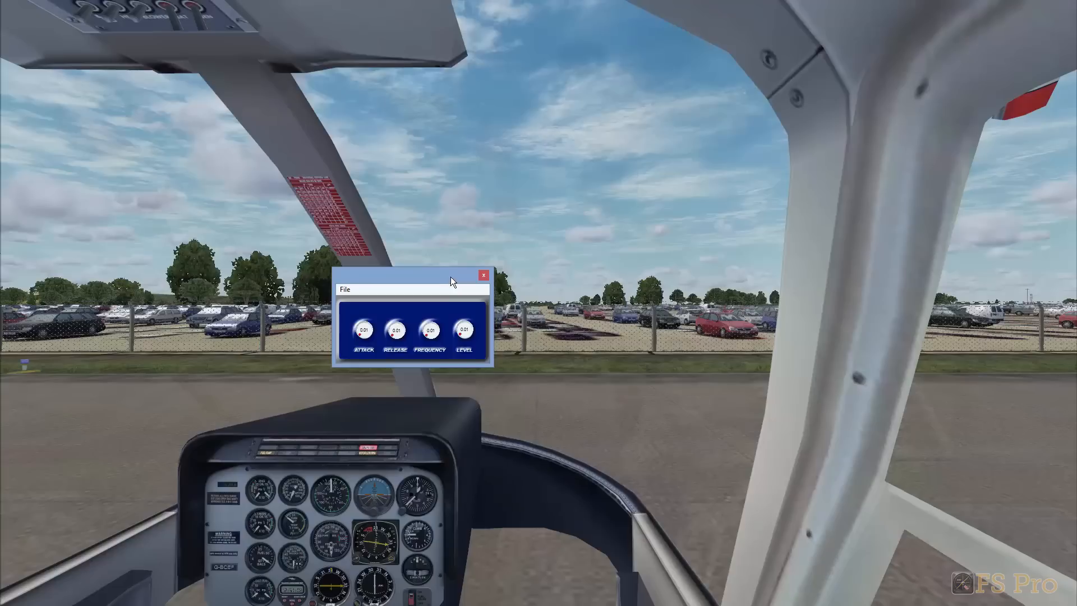
click(483, 273)
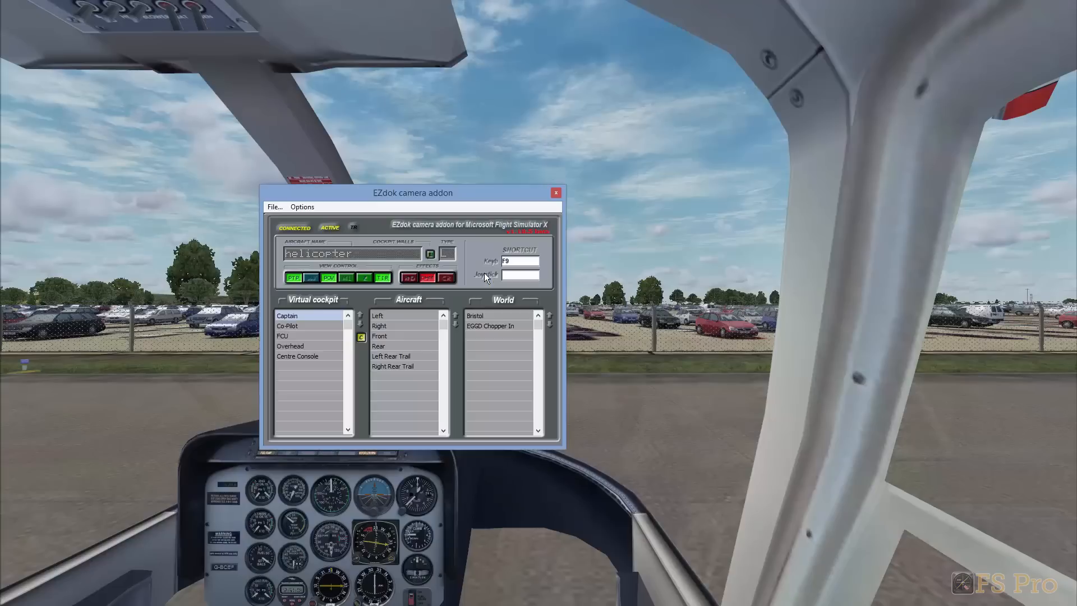
Examine the key and button definitions of the view system, including the keyboard and joystick fields for emulating the middle mouse button
click(303, 207)
click(336, 231)
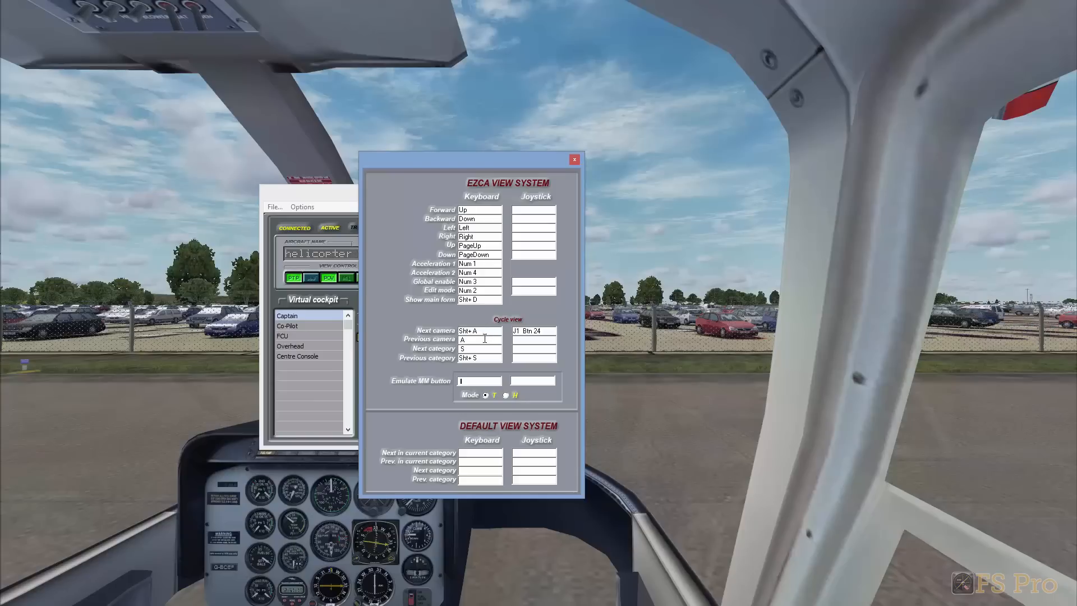
click(486, 382)
click(537, 381)
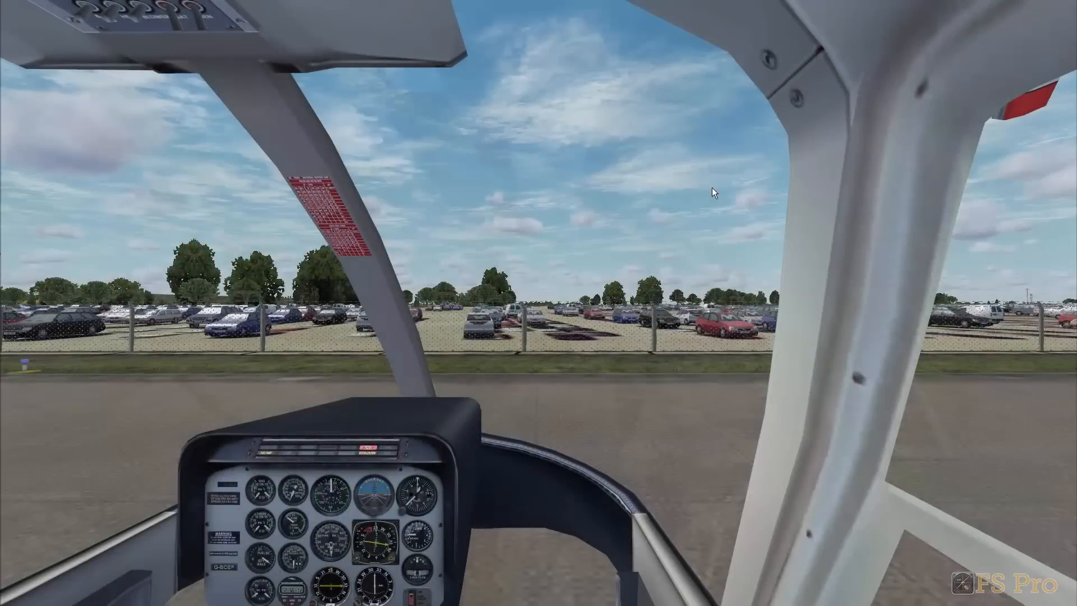
Reopen the camera window, move it clear of the instrument panel, and show the Left aircraft camera
key(ctrl+F2)
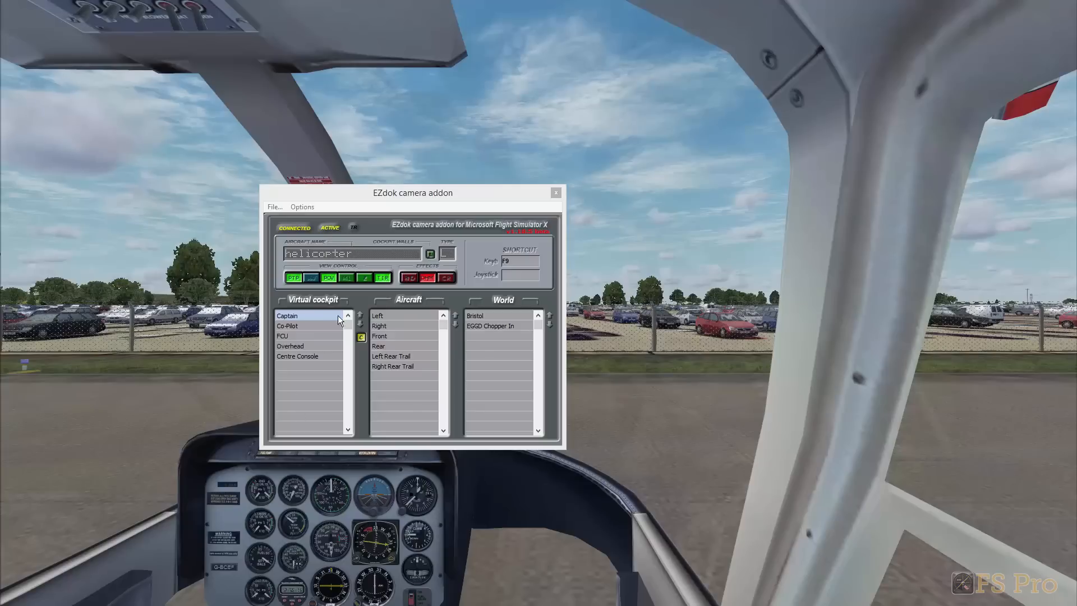
drag(429, 190, 456, 138)
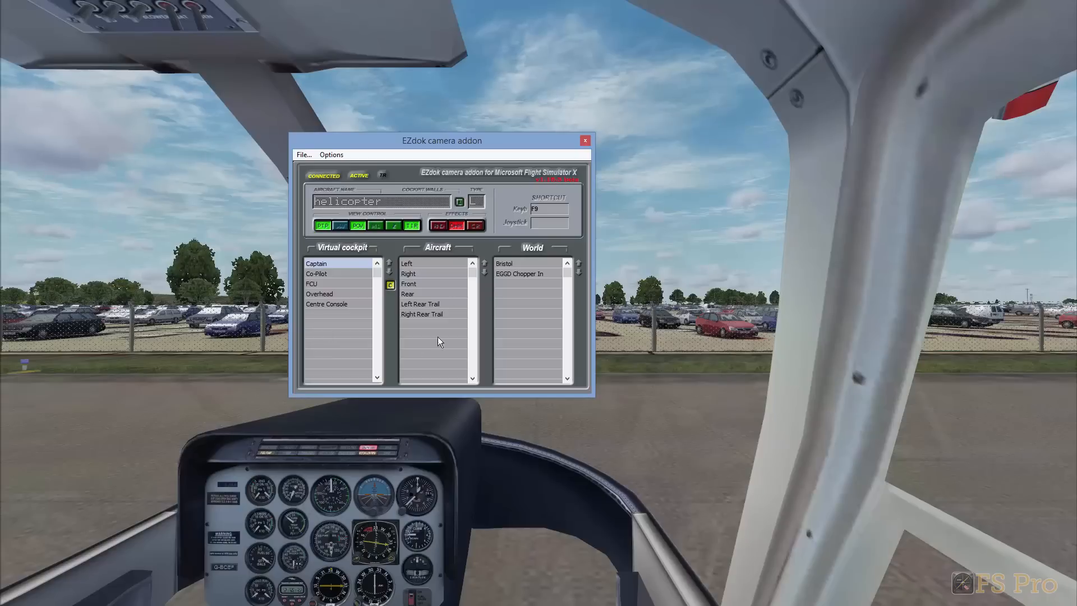
click(431, 262)
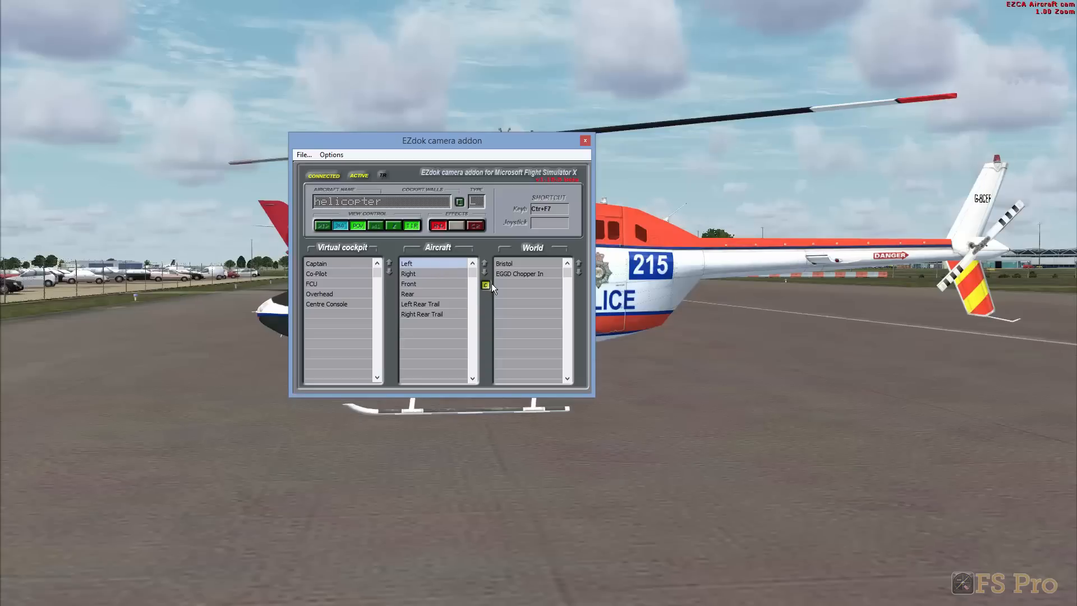
Show the Right, Front, Rear, Left Rear Trail and Right Rear Trail aircraft cameras in turn, and close the camera window
click(454, 275)
click(452, 283)
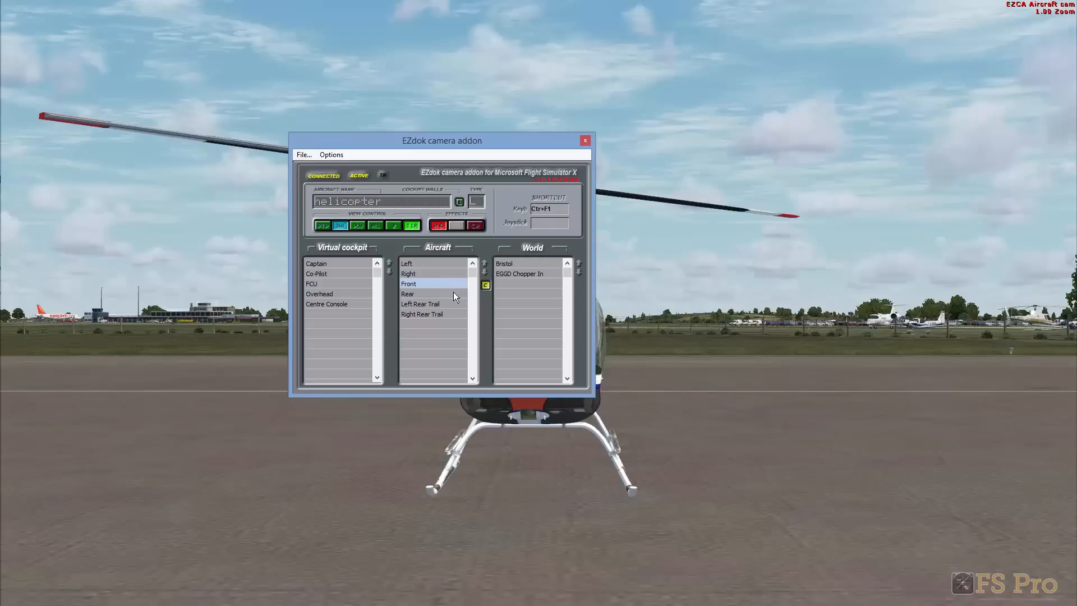
click(453, 294)
click(453, 303)
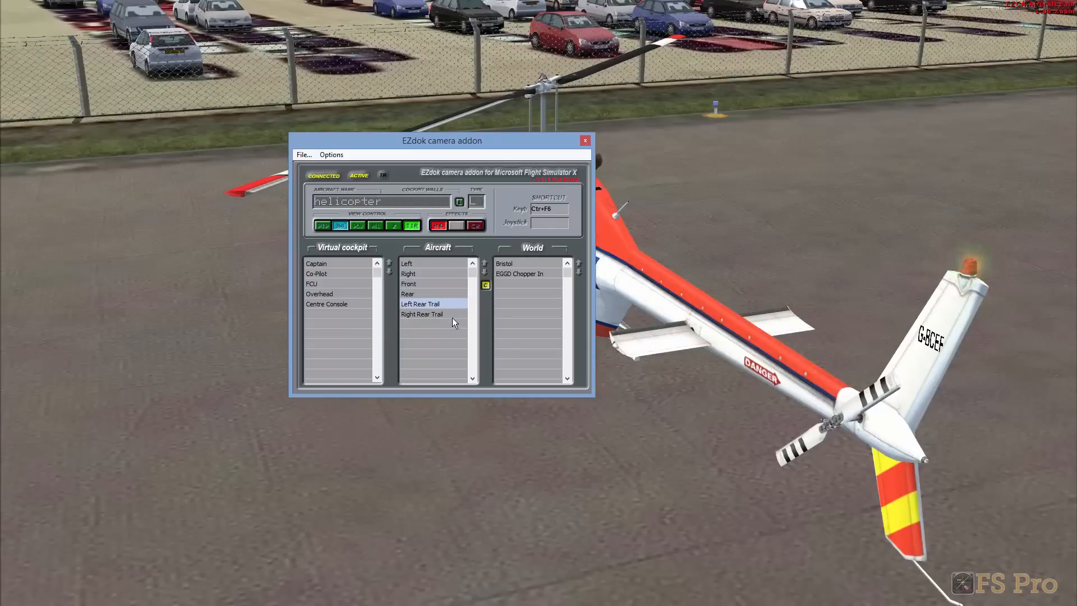
click(452, 316)
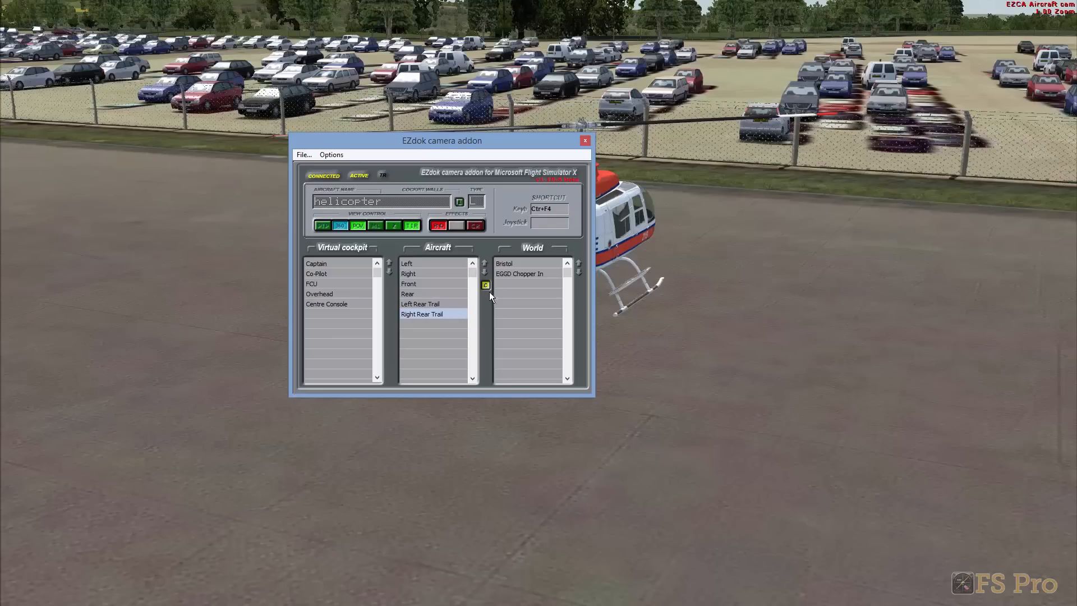
click(585, 140)
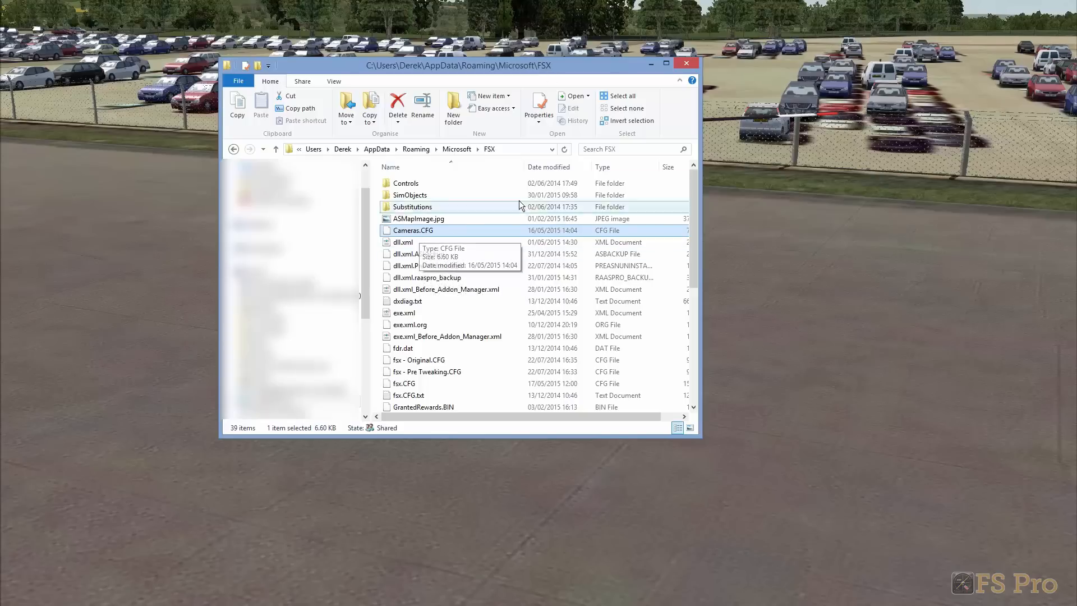
Switch to Cameras.CFG in Notepad++, set the Track value in the [CameraDefinition.202] section to Track, and minimize the editor
click(649, 63)
key(alt+Tab)
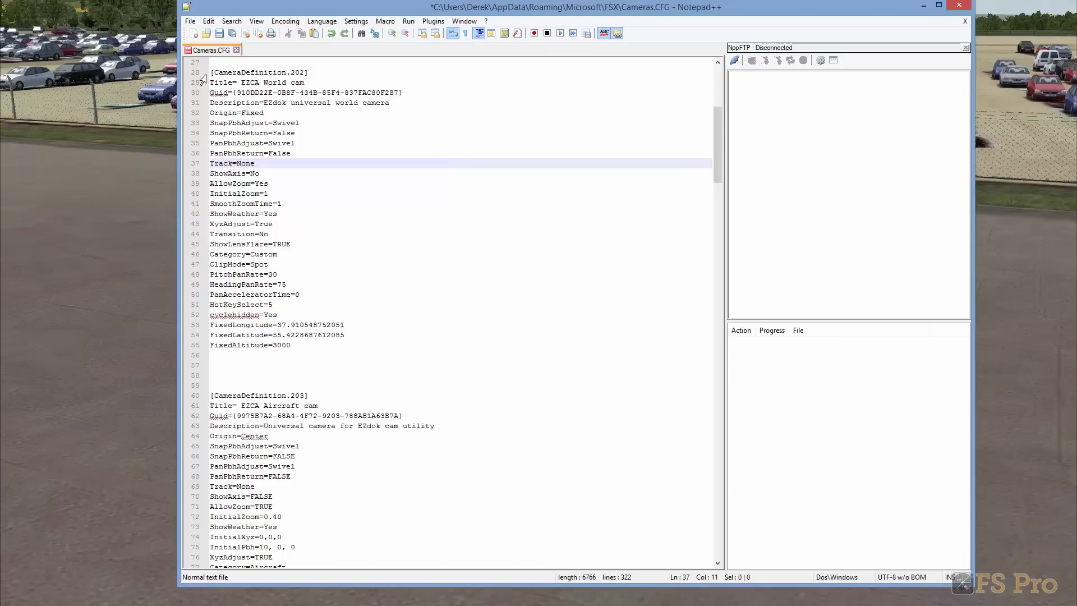
drag(214, 72, 322, 70)
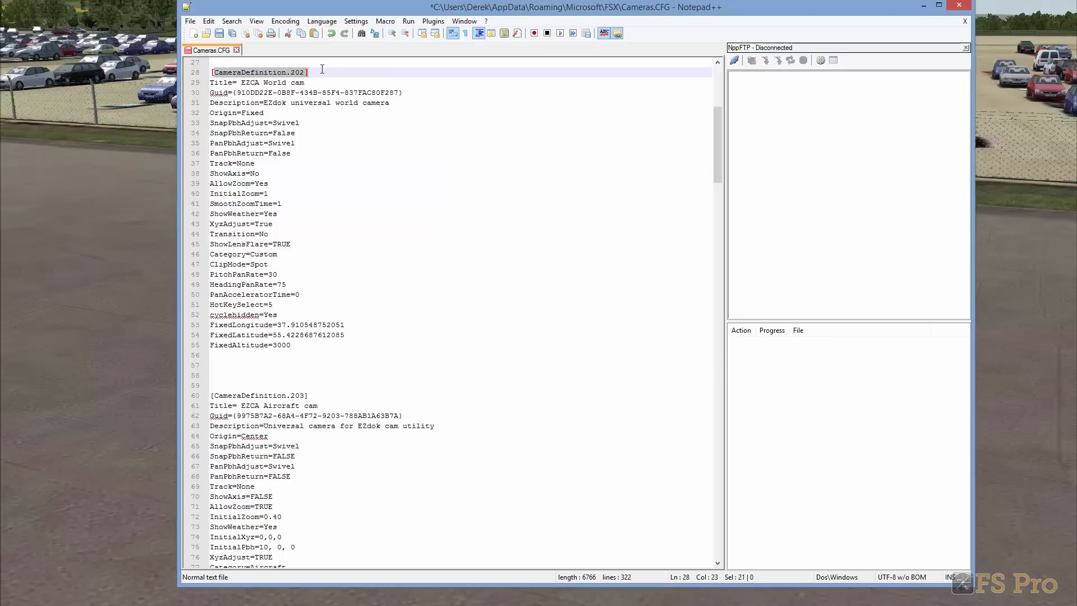
click(272, 165)
key(BackSpace)
key(BackSpace)
key(BackSpace)
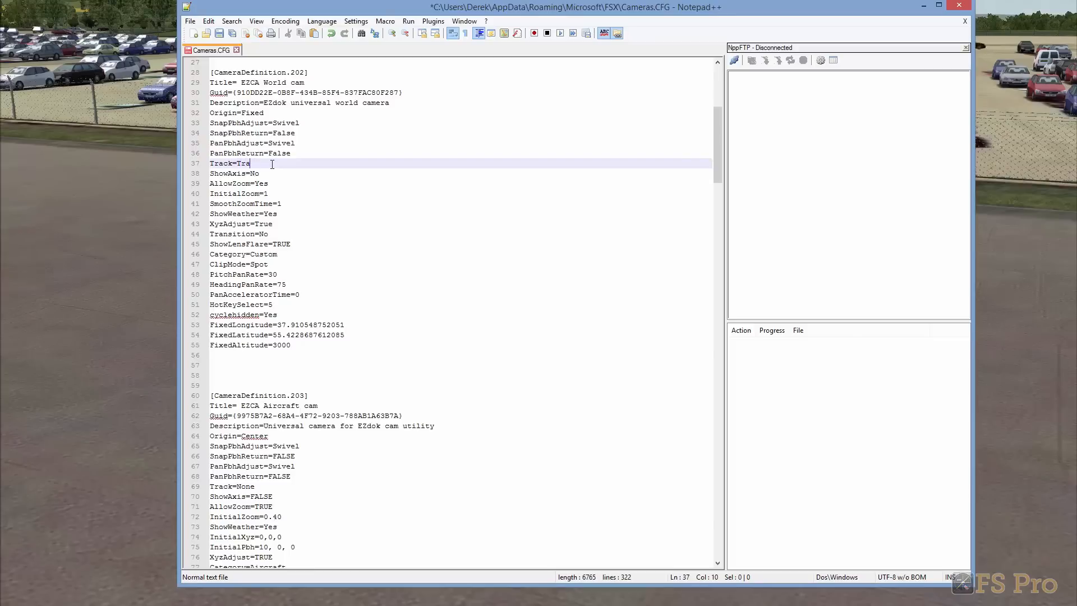
text(Track)
click(923, 7)
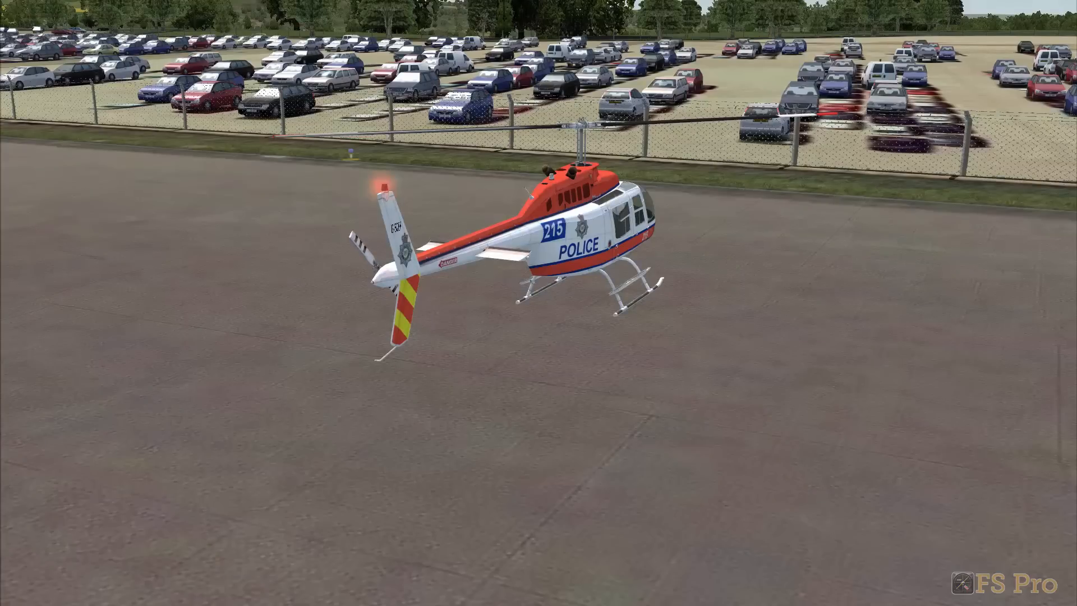
Switch the simulator's view mode to the outside Spot view
key(alt+v)
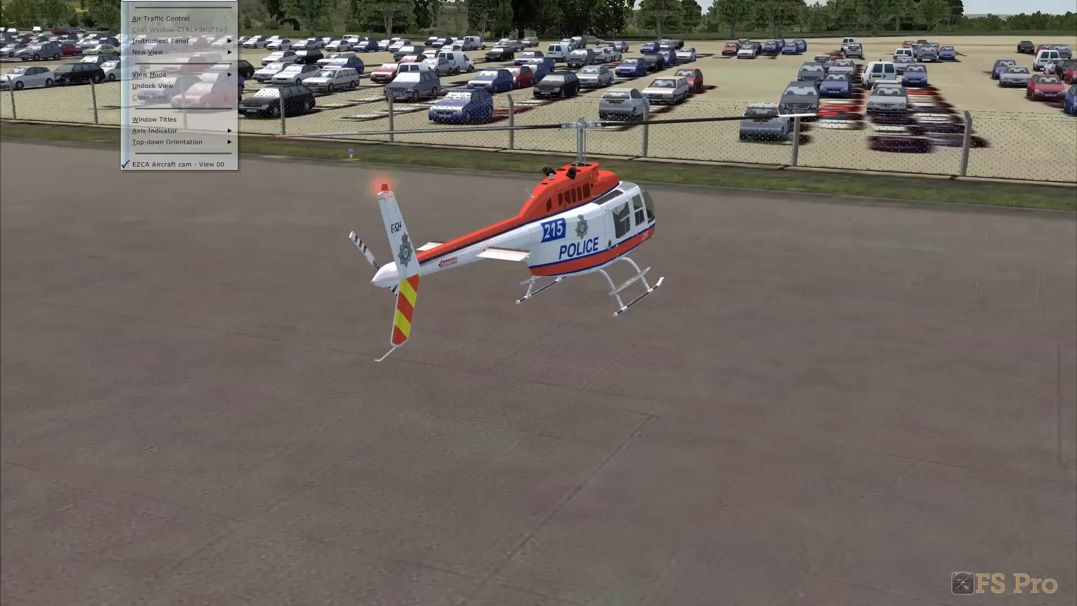
mouse_move(170, 78)
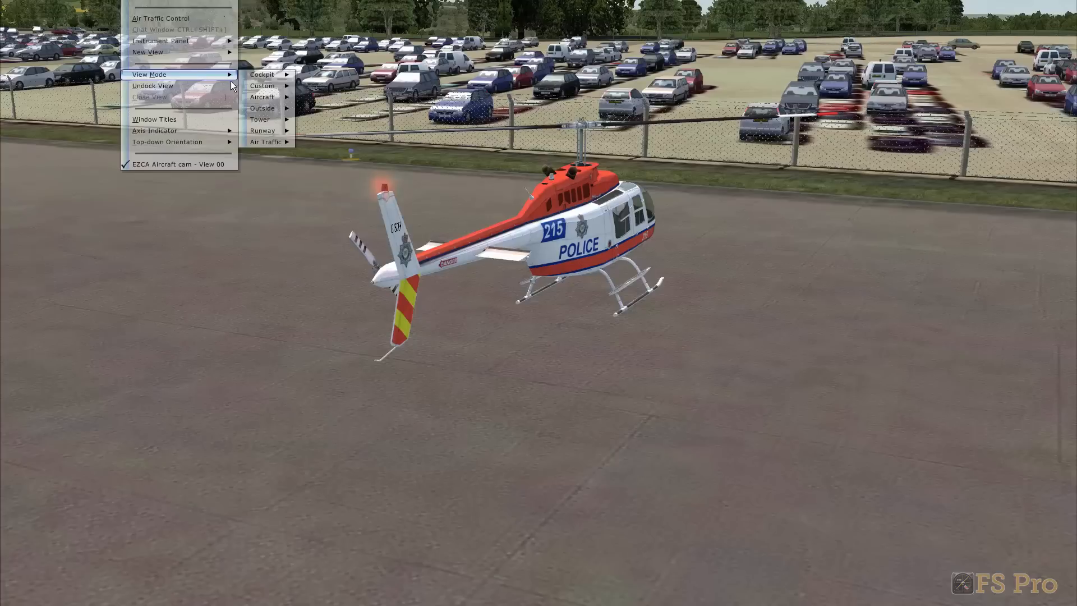
mouse_move(260, 110)
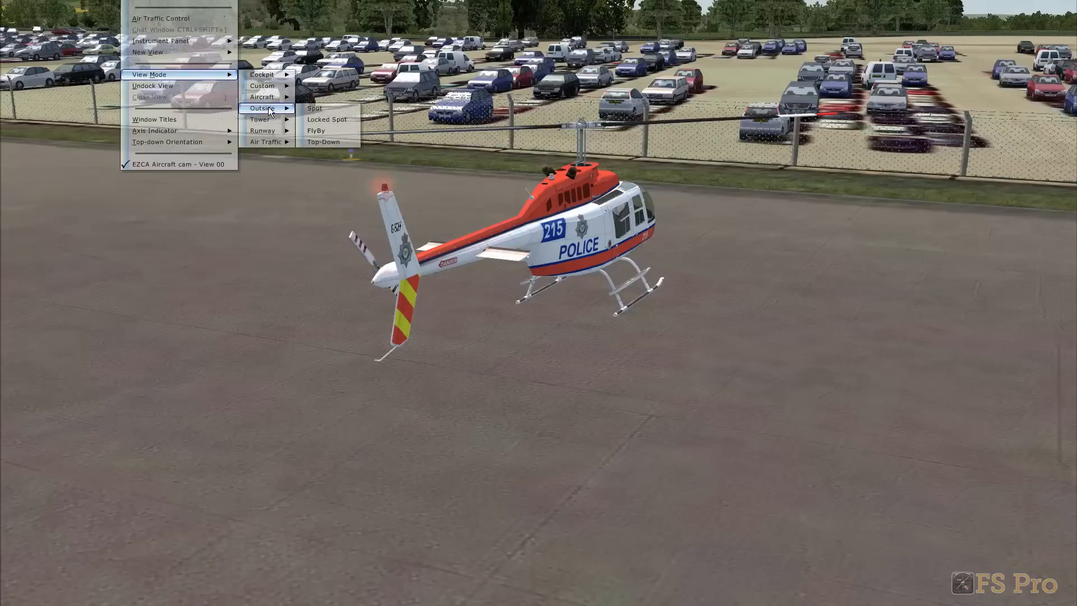
click(328, 112)
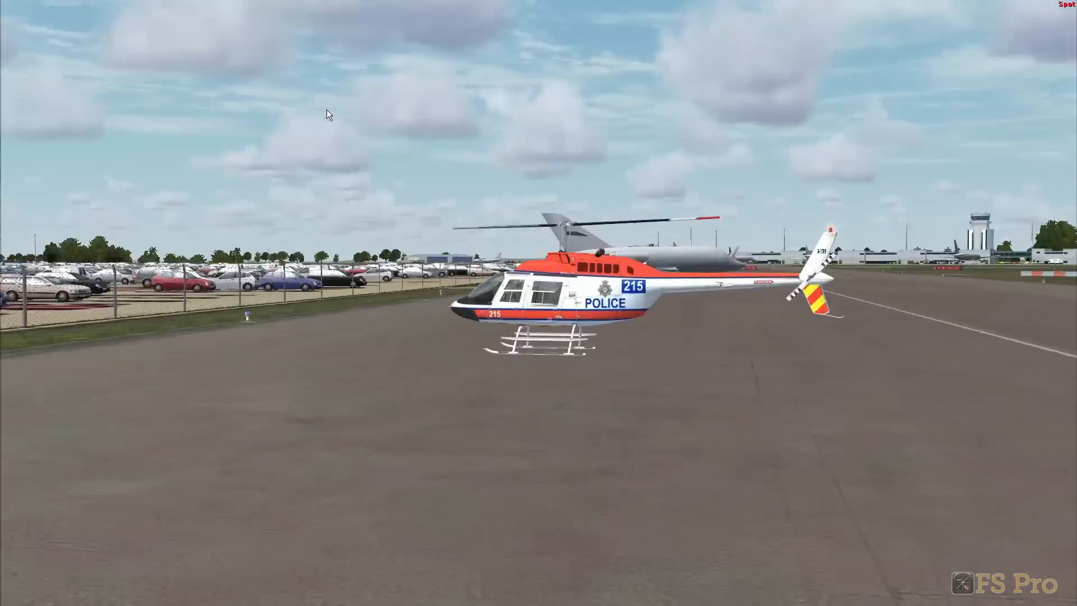